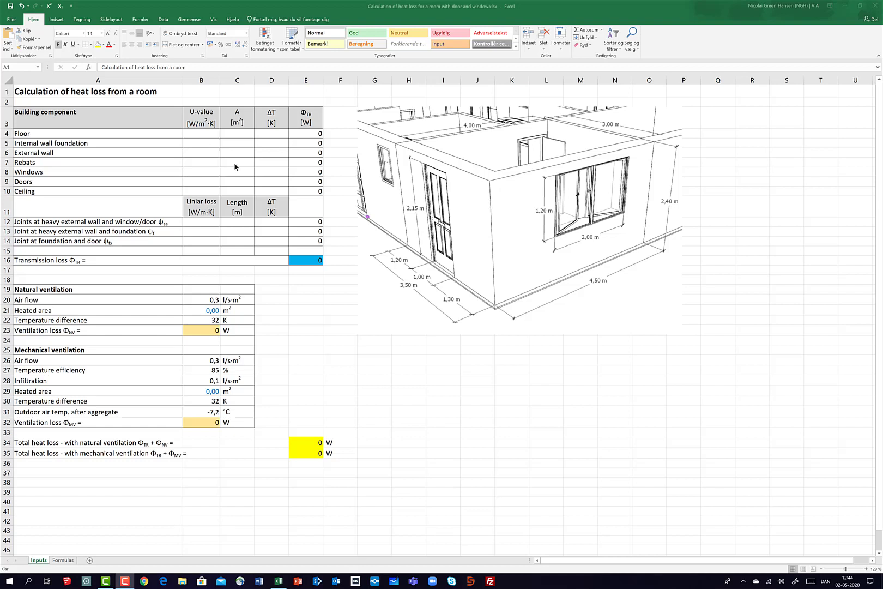
pyautogui.click(126, 134)
pyautogui.write('-')
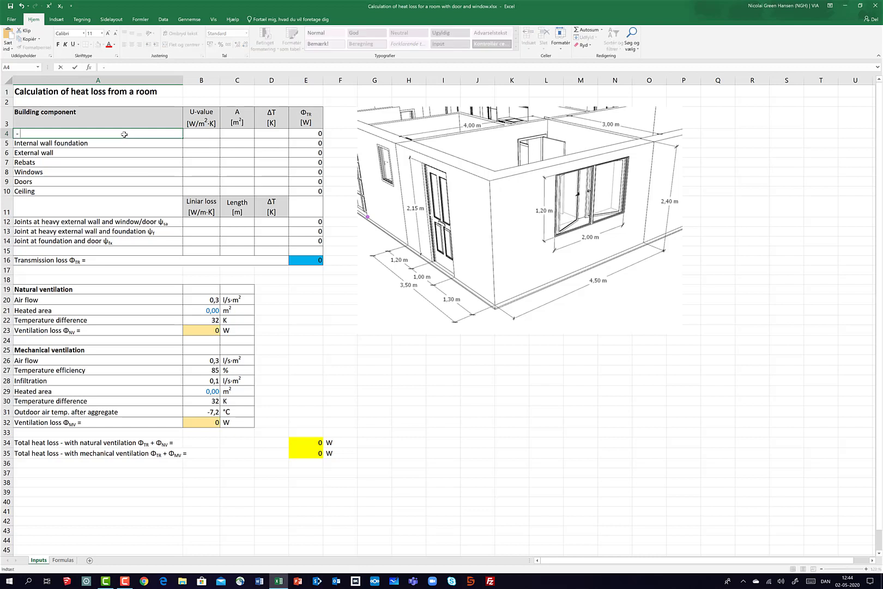
pyautogui.press('Escape')
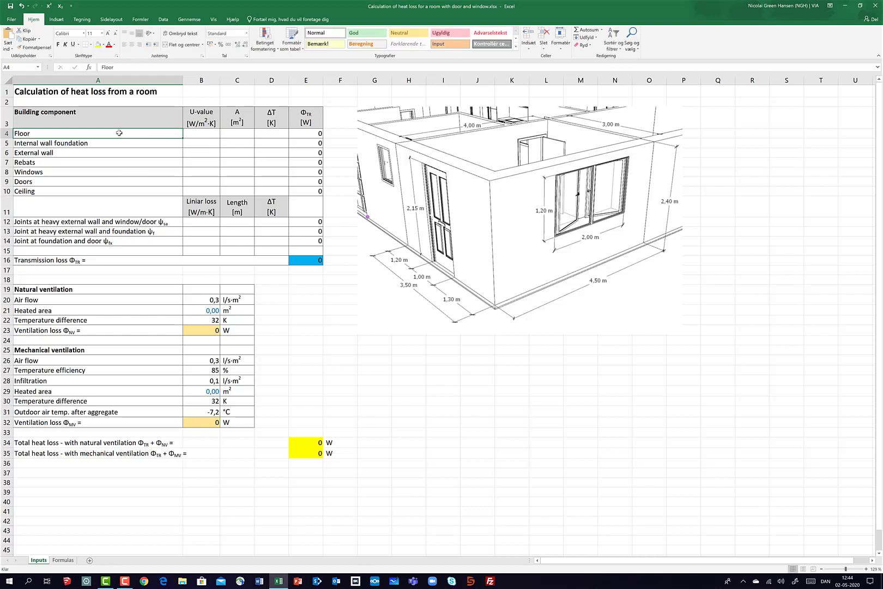
# Extend the Floor label in A4 to read "Floor - without floor heating".
pyautogui.doubleClick(107, 131)
pyautogui.write('-')
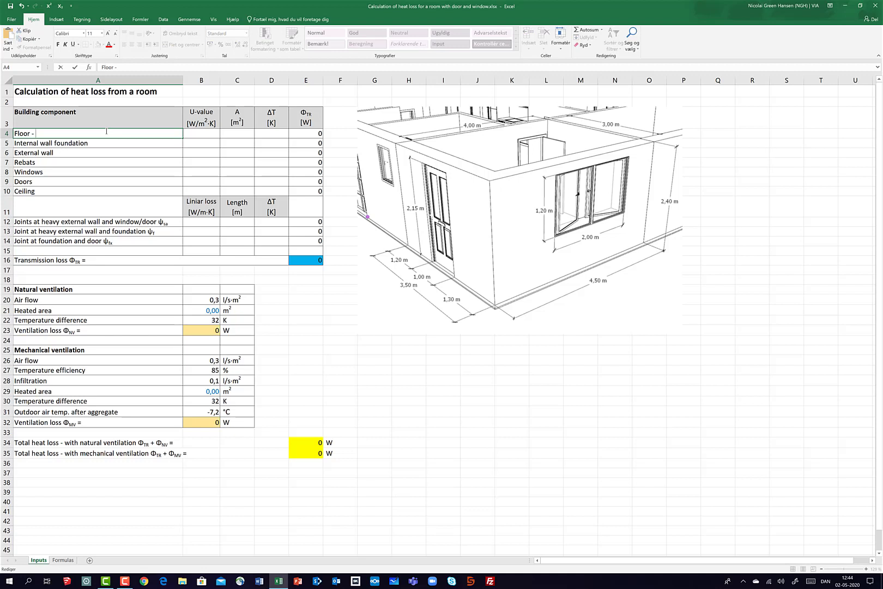
pyautogui.write(' without floor heating')
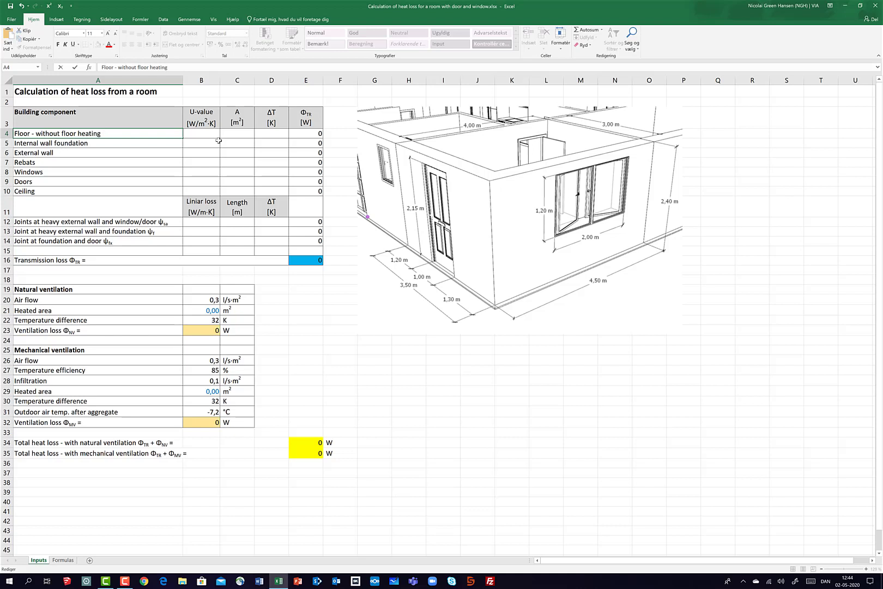
# Enter a U-value of 0,12 for the floor and calculate its area with =4*3.
pyautogui.click(215, 135)
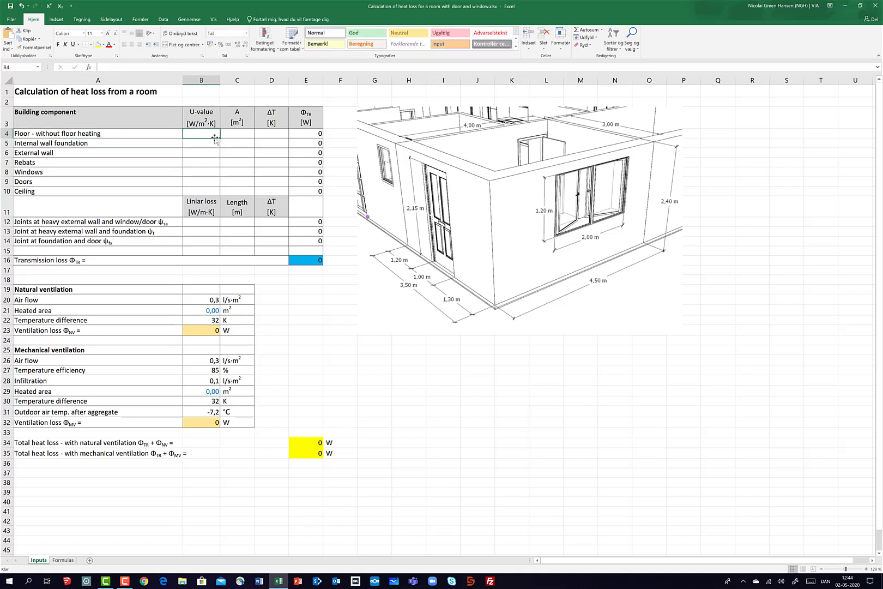
pyautogui.write('0,12')
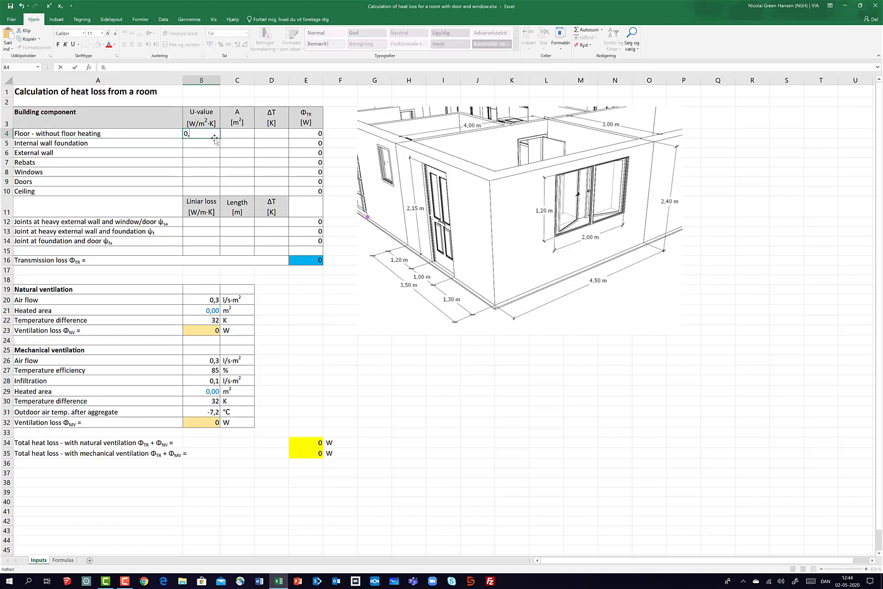
pyautogui.click(237, 135)
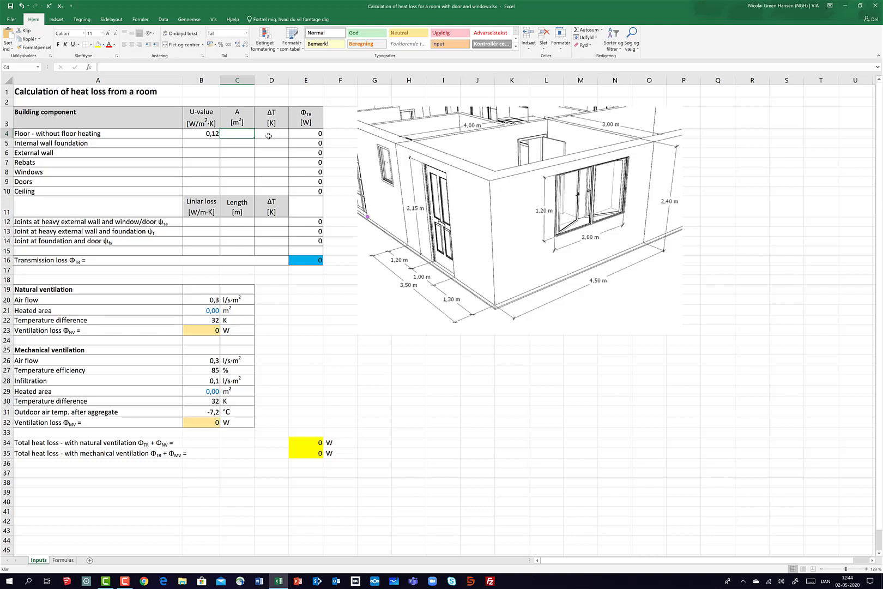
pyautogui.write('=4*3')
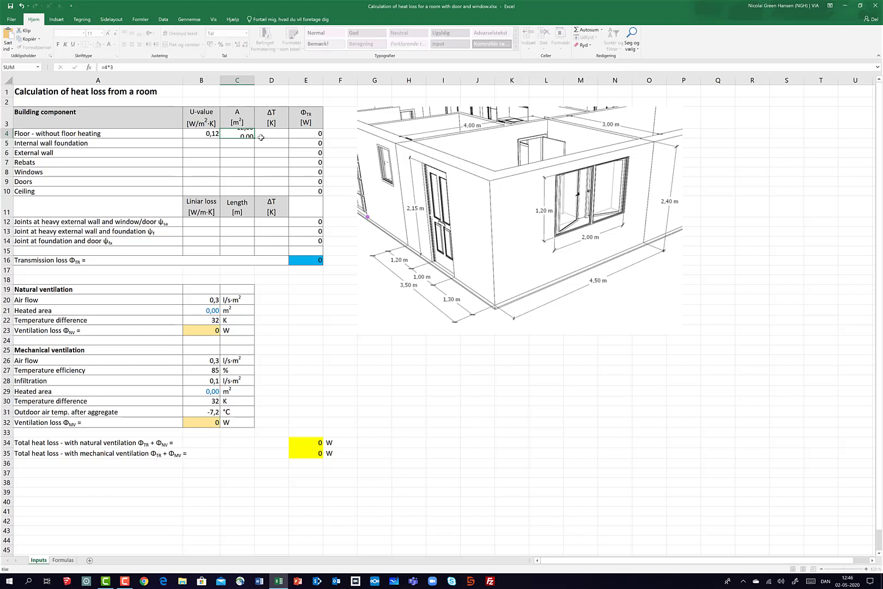
pyautogui.press('Return')
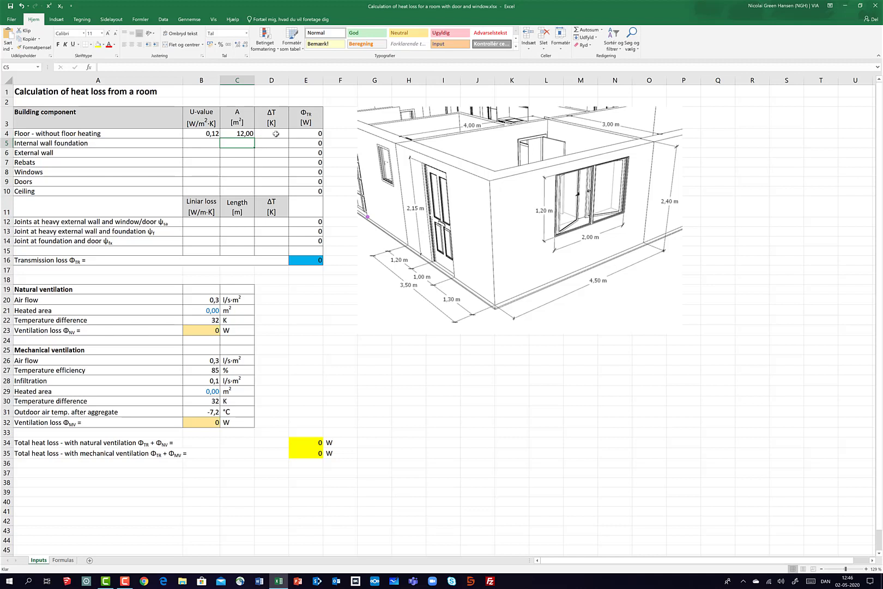
# In the design temperatures figure on the Formulas sheet, circle the upper room's 20 °C and the ground's 10 °C with the red pen.
pyautogui.click(276, 133)
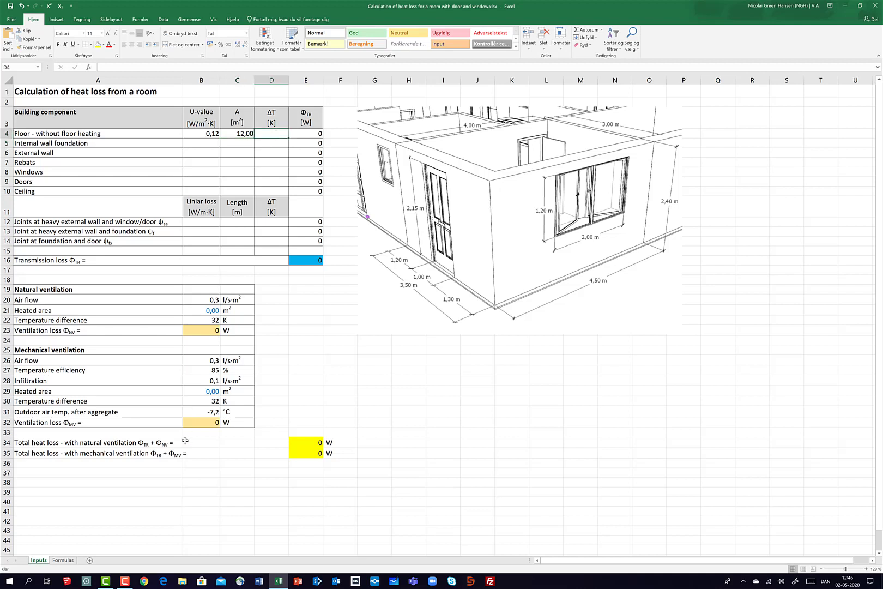
pyautogui.click(63, 560)
pyautogui.scroll(-5, 201, 479)
pyautogui.scroll(-20, 200, 478)
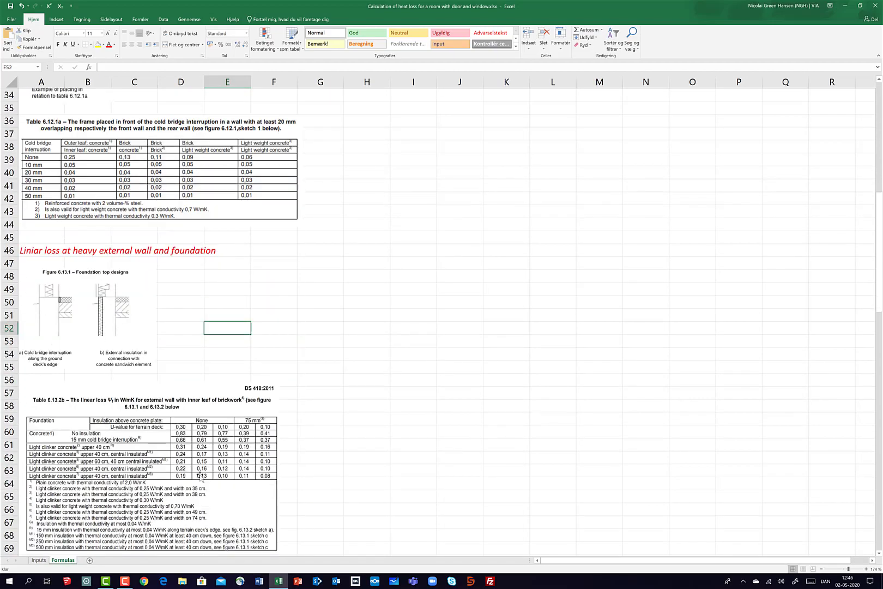
pyautogui.scroll(-4, 208, 471)
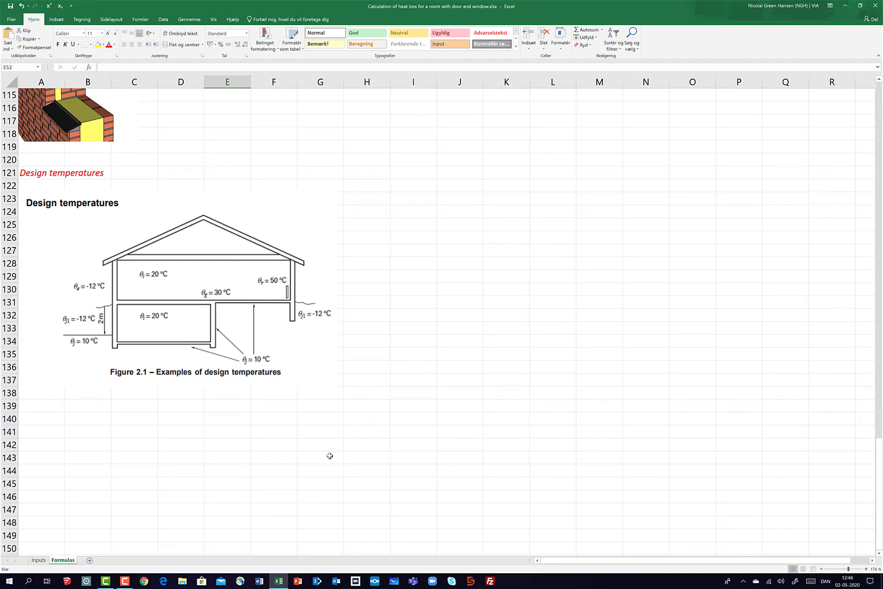
pyautogui.click(81, 19)
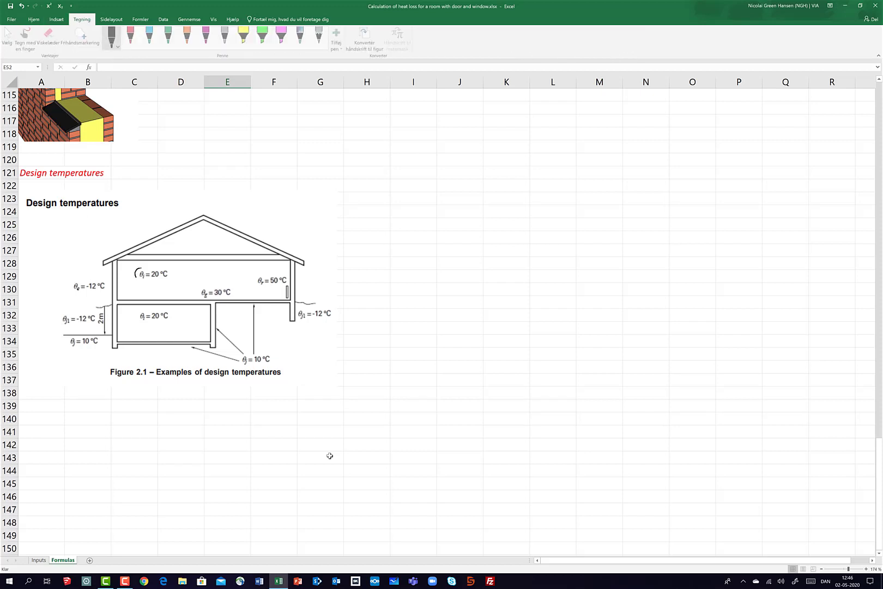
pyautogui.moveTo(141, 267); pyautogui.dragTo(172, 277)
pyautogui.hotkey('ctrl', 'z')
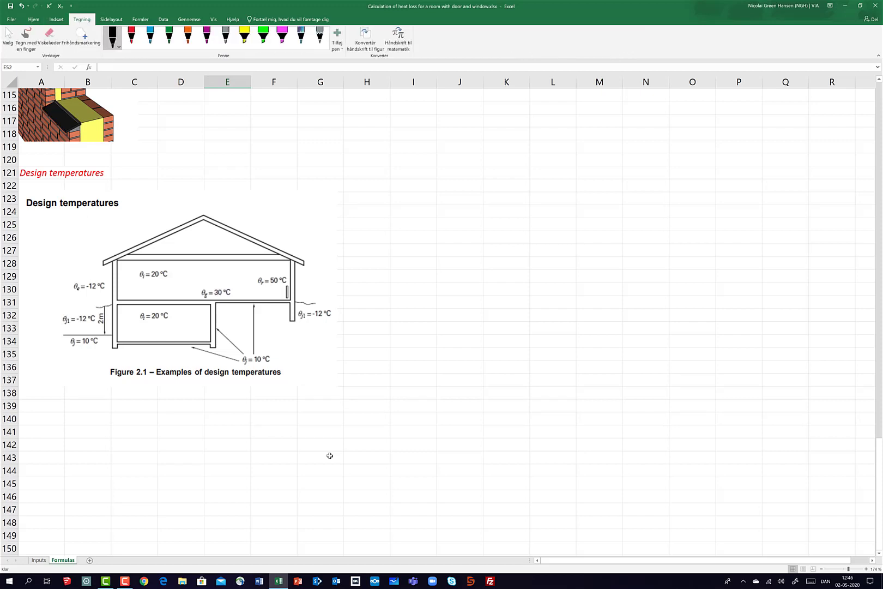
pyautogui.click(131, 36)
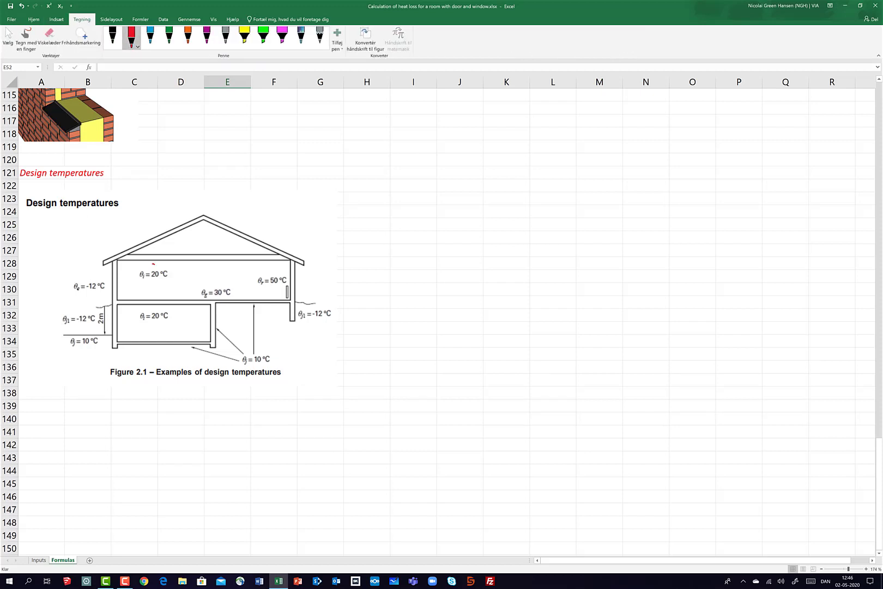
pyautogui.moveTo(152, 263)
pyautogui.mouseDown()
pyautogui.moveTo(159, 283)
pyautogui.moveTo(163, 266)
pyautogui.mouseUp()
pyautogui.moveTo(259, 349)
pyautogui.mouseDown()
pyautogui.moveTo(242, 371)
pyautogui.moveTo(263, 350)
pyautogui.mouseUp()
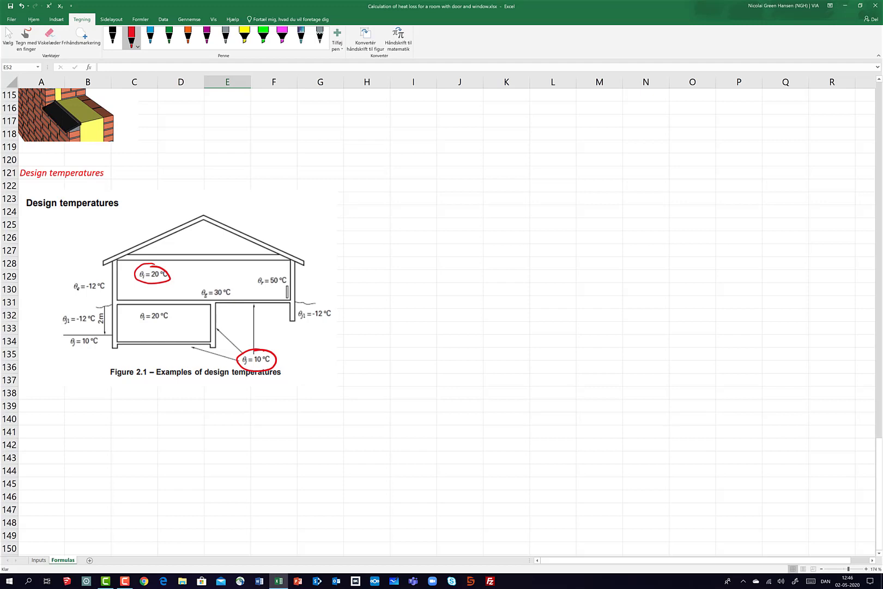
# Handwrite the calculation "ΔT = 20 - 10 = 10 K" in red beside the design temperatures figure.
pyautogui.moveTo(368, 255)
pyautogui.mouseDown()
pyautogui.moveTo(378, 263)
pyautogui.moveTo(384, 251)
pyautogui.moveTo(420, 258)
pyautogui.mouseUp()
pyautogui.moveTo(424, 252)
pyautogui.mouseDown()
pyautogui.moveTo(424, 261)
pyautogui.moveTo(432, 254)
pyautogui.mouseUp()
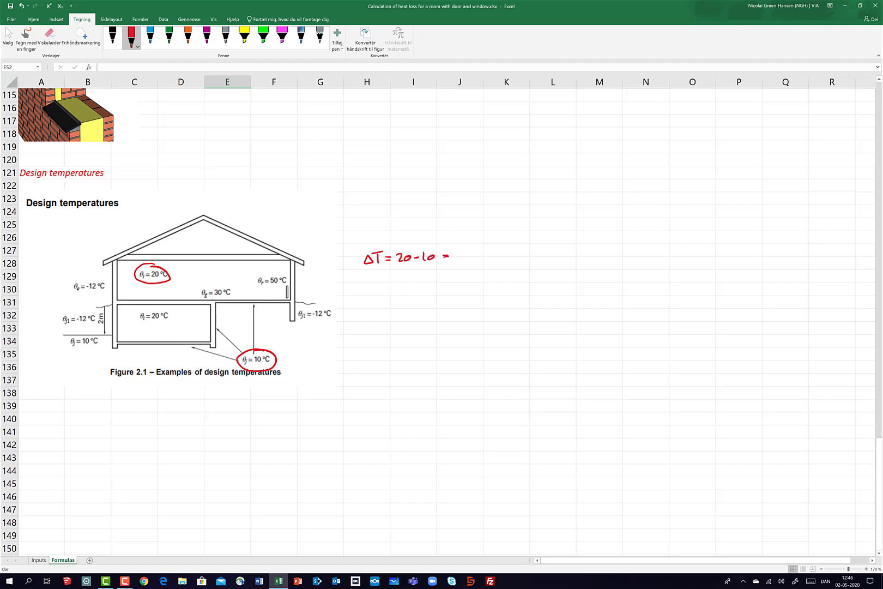
pyautogui.hotkey('ctrl', 'z')
pyautogui.hotkey('ctrl', 'z')
pyautogui.moveTo(456, 252); pyautogui.dragTo(455, 263)
pyautogui.moveTo(461, 256); pyautogui.dragTo(464, 257)
pyautogui.moveTo(471, 249)
pyautogui.mouseDown()
pyautogui.moveTo(471, 262)
pyautogui.moveTo(479, 261)
pyautogui.mouseUp()
# Handwrite the heading "- Floor heating" in red above the 10 K calculation.
pyautogui.moveTo(363, 240)
pyautogui.mouseDown()
pyautogui.moveTo(373, 244)
pyautogui.moveTo(380, 233)
pyautogui.mouseUp()
pyautogui.moveTo(372, 239); pyautogui.dragTo(380, 246)
pyautogui.moveTo(386, 240); pyautogui.dragTo(420, 244)
pyautogui.moveTo(419, 231)
pyautogui.mouseDown()
pyautogui.moveTo(420, 244)
pyautogui.moveTo(443, 249)
pyautogui.mouseUp()
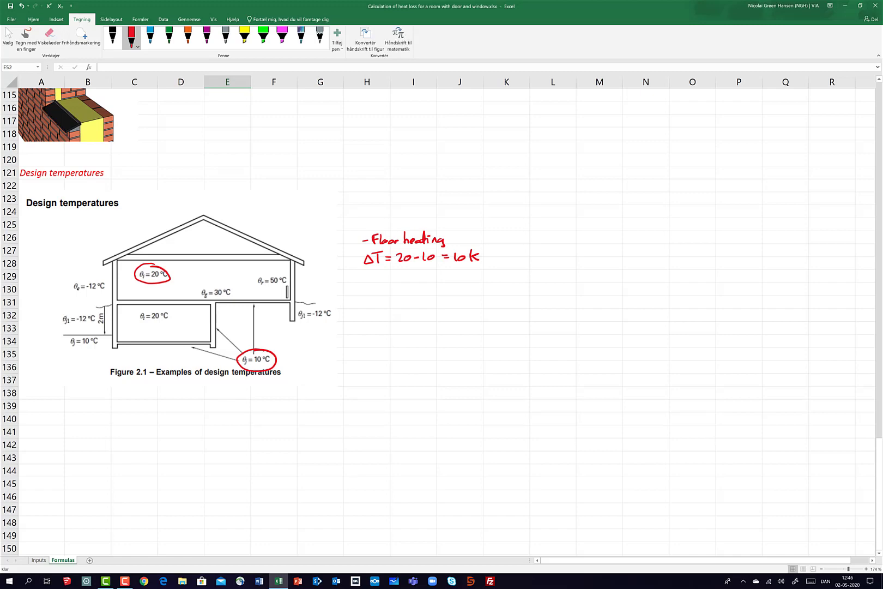
# Handwrite a second heading, "+ Floor heating", in red below the 10 K calculation.
pyautogui.moveTo(364, 286)
pyautogui.mouseDown()
pyautogui.moveTo(378, 293)
pyautogui.moveTo(385, 279)
pyautogui.moveTo(386, 292)
pyautogui.mouseUp()
pyautogui.moveTo(391, 287); pyautogui.dragTo(414, 291)
pyautogui.moveTo(414, 288); pyautogui.dragTo(429, 291)
pyautogui.moveTo(431, 277)
pyautogui.mouseDown()
pyautogui.moveTo(432, 291)
pyautogui.moveTo(434, 280)
pyautogui.mouseUp()
pyautogui.moveTo(436, 285)
pyautogui.mouseDown()
pyautogui.moveTo(452, 291)
pyautogui.moveTo(448, 298)
pyautogui.mouseUp()
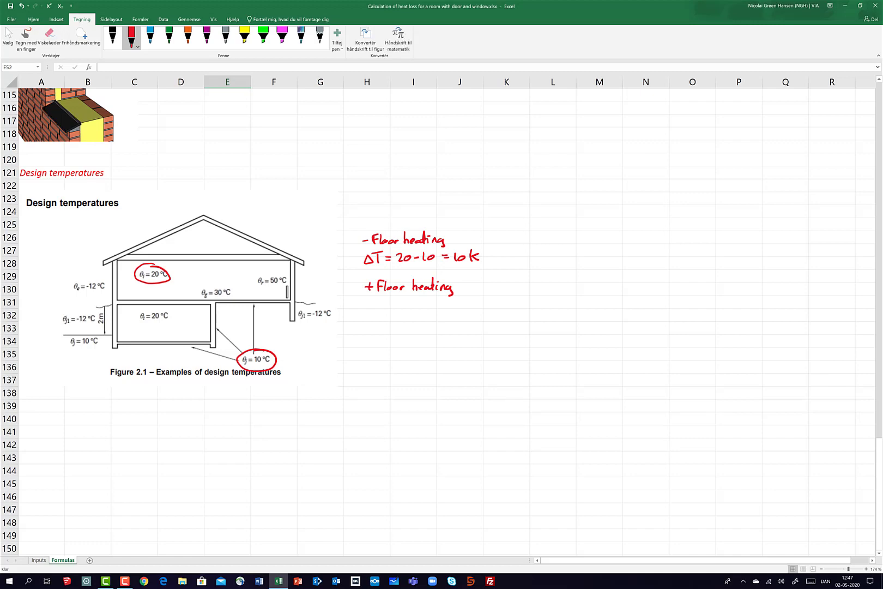
# Circle the 30 °C floor temperature and handwrite "ΔT = 30 - 10 = 20 K" under the "+ Floor heating" heading.
pyautogui.moveTo(214, 282)
pyautogui.mouseDown()
pyautogui.moveTo(196, 290)
pyautogui.moveTo(217, 282)
pyautogui.mouseUp()
pyautogui.moveTo(371, 305)
pyautogui.mouseDown()
pyautogui.moveTo(382, 313)
pyautogui.moveTo(388, 303)
pyautogui.mouseUp()
pyautogui.moveTo(391, 307); pyautogui.dragTo(402, 311)
pyautogui.moveTo(412, 304); pyautogui.dragTo(429, 310)
pyautogui.moveTo(437, 304); pyautogui.dragTo(476, 311)
pyautogui.moveTo(483, 302); pyautogui.dragTo(486, 310)
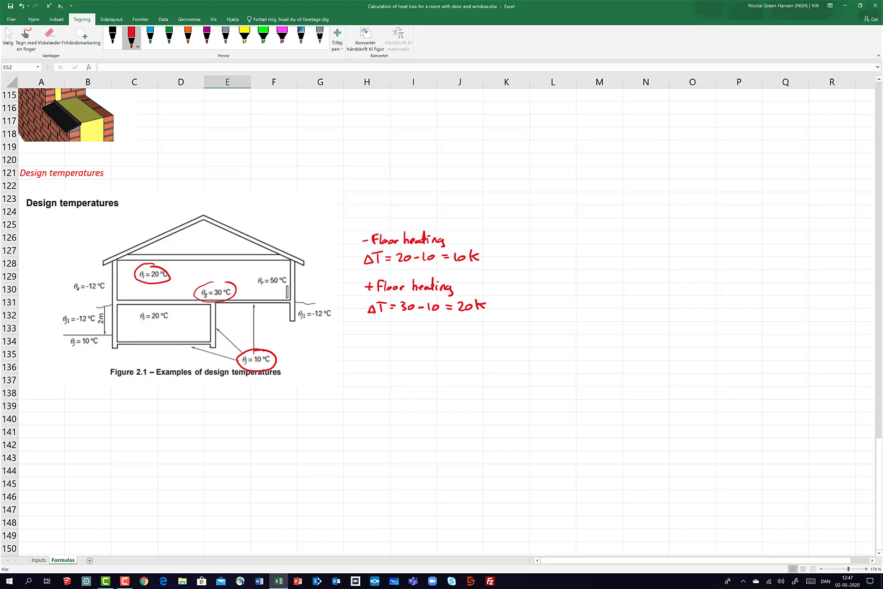
# Underline the handwritten 10 K result and enter 10 as the floor's ΔT on the Inputs sheet.
pyautogui.moveTo(454, 266); pyautogui.dragTo(479, 265)
pyautogui.click(39, 560)
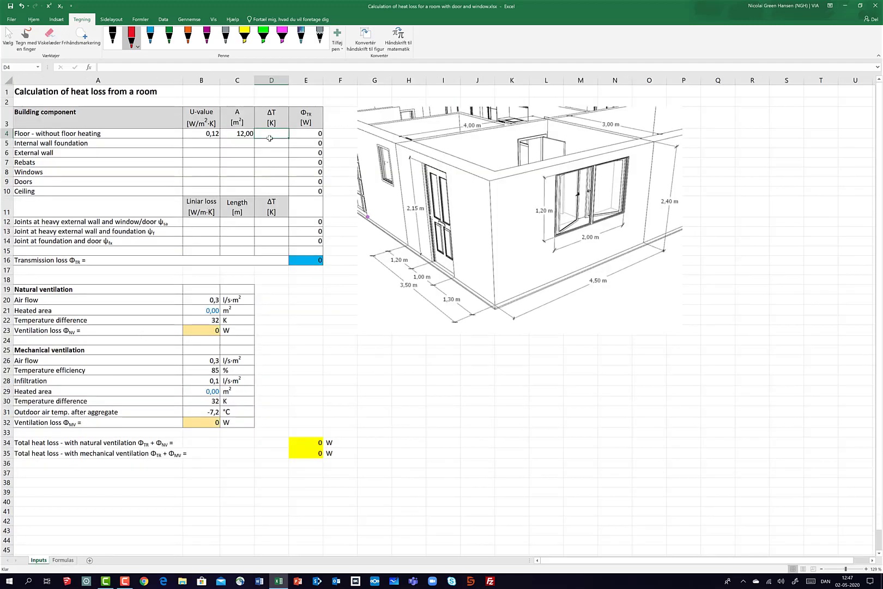
pyautogui.click(279, 135)
pyautogui.write('10')
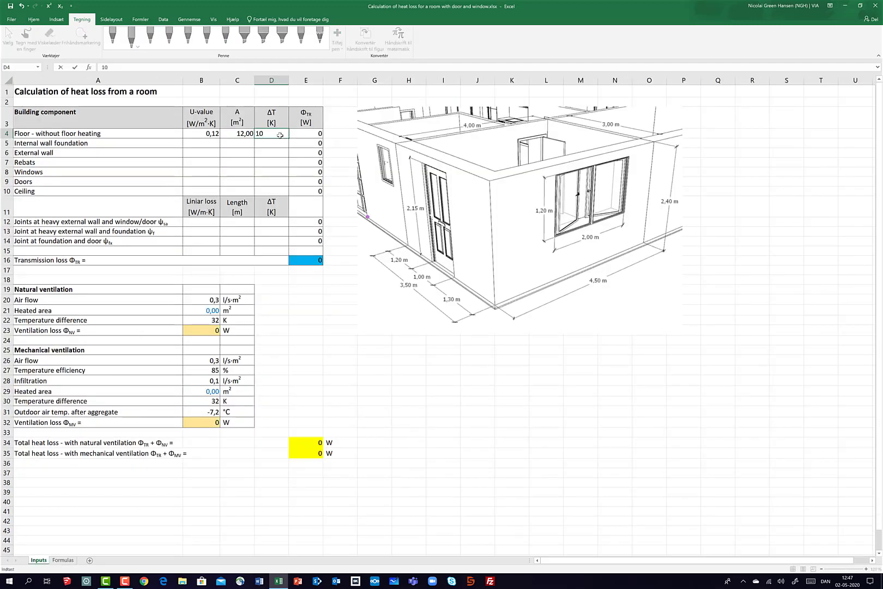
pyautogui.click(303, 131)
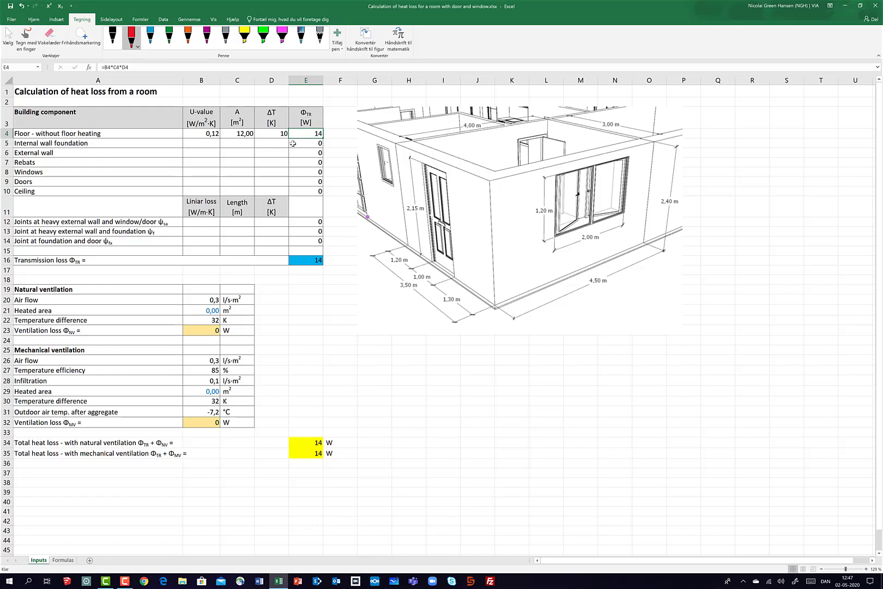
# Bring up the transmission loss formula on the Formulas sheet.
pyautogui.click(63, 561)
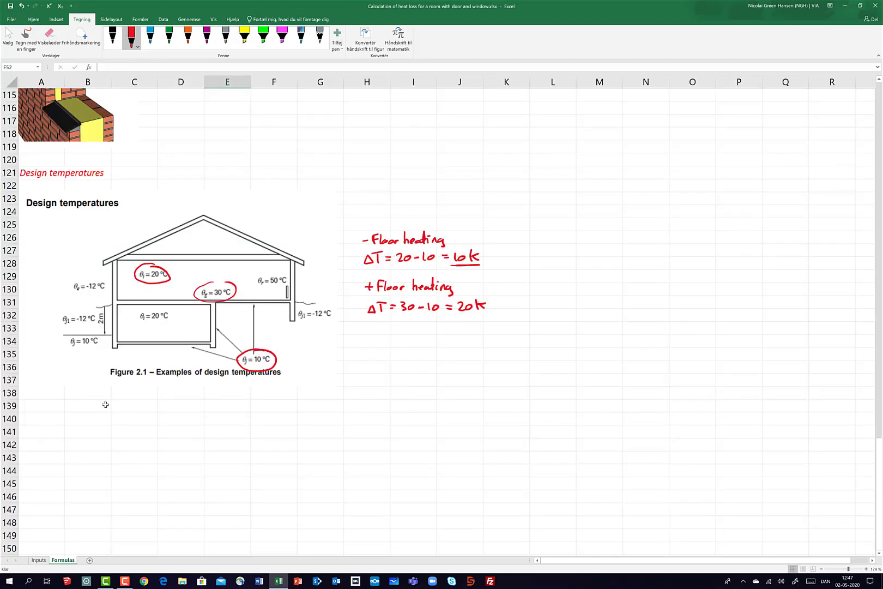
pyautogui.scroll(20, 137, 289)
pyautogui.scroll(5, 140, 288)
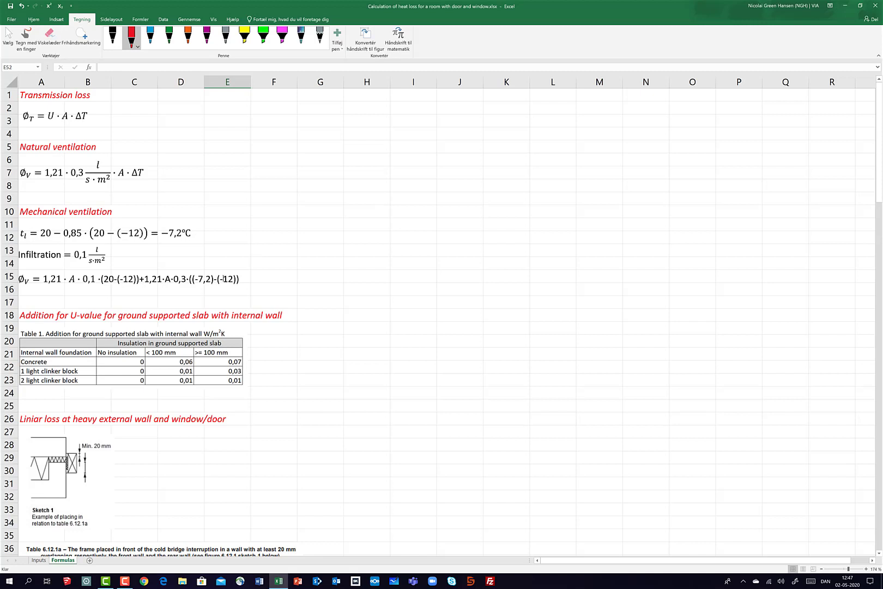
pyautogui.moveTo(20, 129); pyautogui.dragTo(85, 132)
pyautogui.hotkey('ctrl', 'z')
pyautogui.moveTo(97, 109); pyautogui.dragTo(103, 120)
pyautogui.hotkey('ctrl', 'z')
# Handwrite [W] and the units W/(m²·K) · m² · K in blue beside the transmission loss formula, crossing out the cancelling m² and K in red.
pyautogui.click(150, 37)
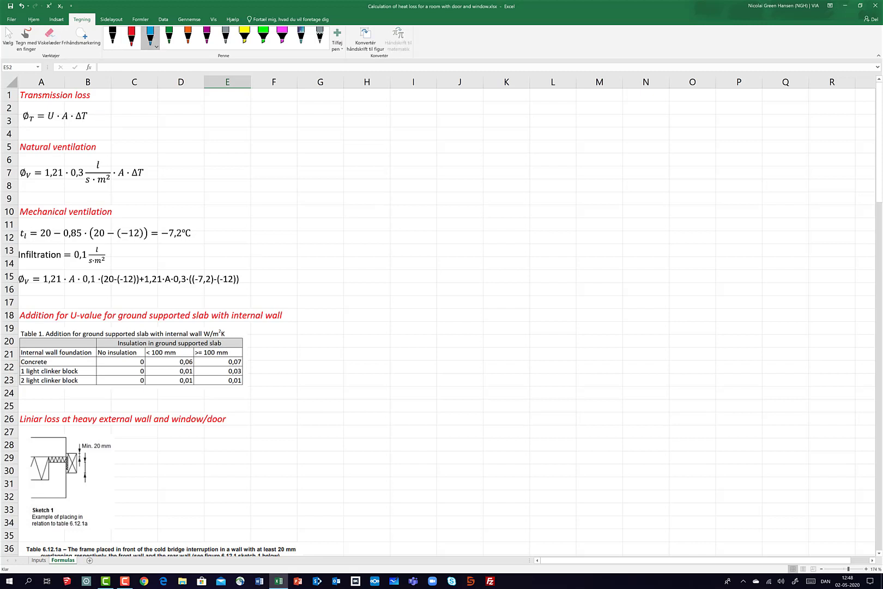
pyautogui.moveTo(101, 109)
pyautogui.mouseDown()
pyautogui.moveTo(102, 122)
pyautogui.moveTo(120, 110)
pyautogui.moveTo(123, 124)
pyautogui.mouseUp()
pyautogui.moveTo(170, 104)
pyautogui.mouseDown()
pyautogui.moveTo(186, 103)
pyautogui.moveTo(168, 128)
pyautogui.moveTo(180, 127)
pyautogui.mouseUp()
pyautogui.moveTo(203, 124); pyautogui.dragTo(216, 116)
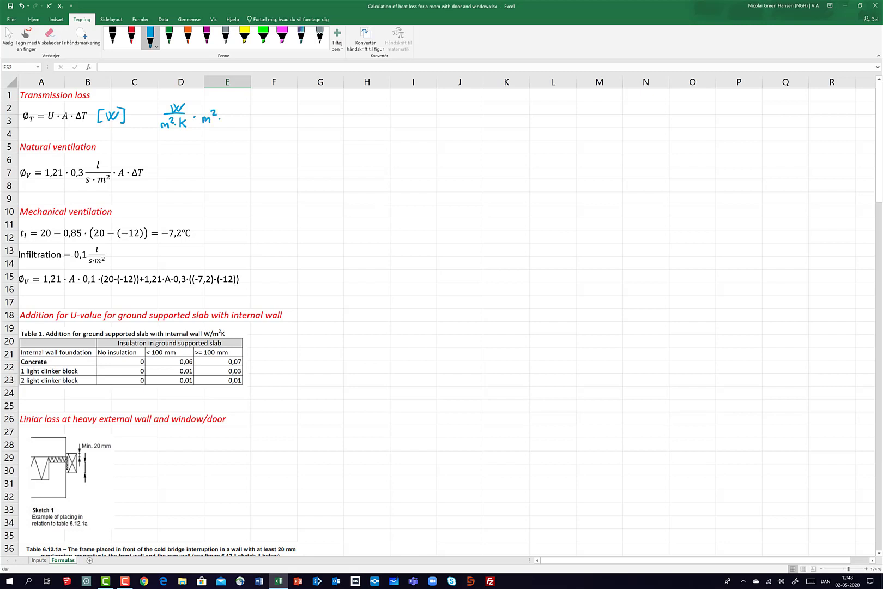
pyautogui.moveTo(228, 111); pyautogui.dragTo(230, 122)
pyautogui.click(130, 38)
pyautogui.moveTo(239, 109)
pyautogui.mouseDown()
pyautogui.moveTo(227, 124)
pyautogui.moveTo(161, 131)
pyautogui.mouseUp()
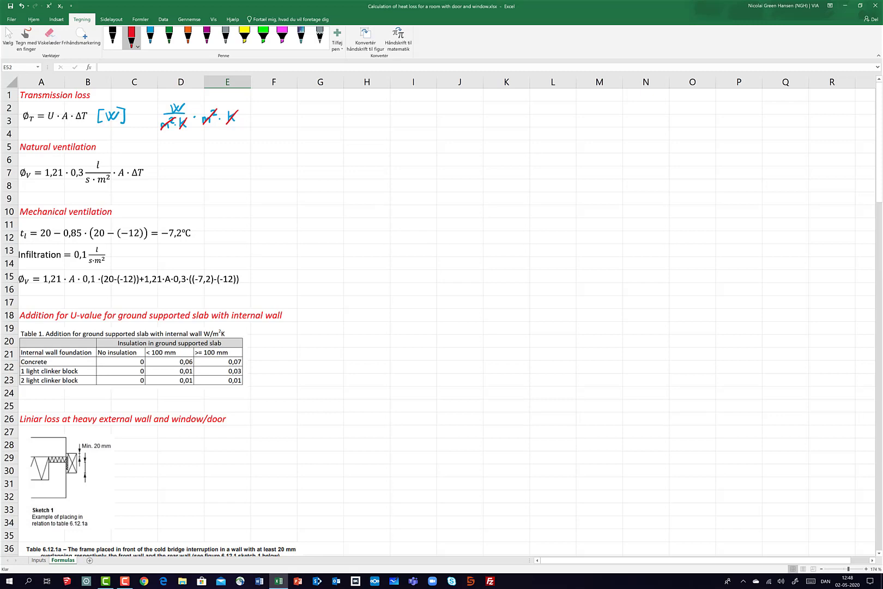
# On the Inputs sheet, re-enter the floor's transmission loss in E4 as =B4*C4*D4.
pyautogui.hotkey('ctrl', 'pageup')
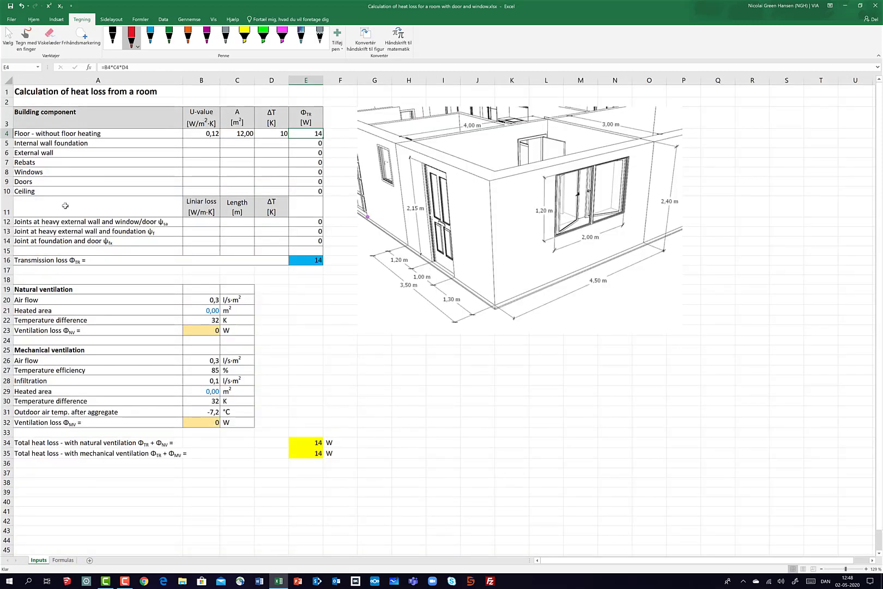
pyautogui.write('=')
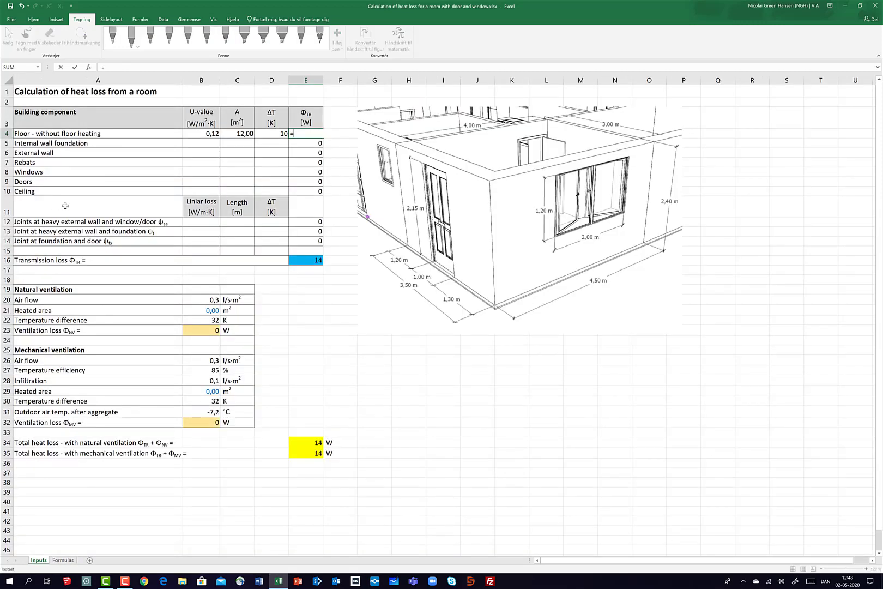
pyautogui.click(198, 133)
pyautogui.write('*')
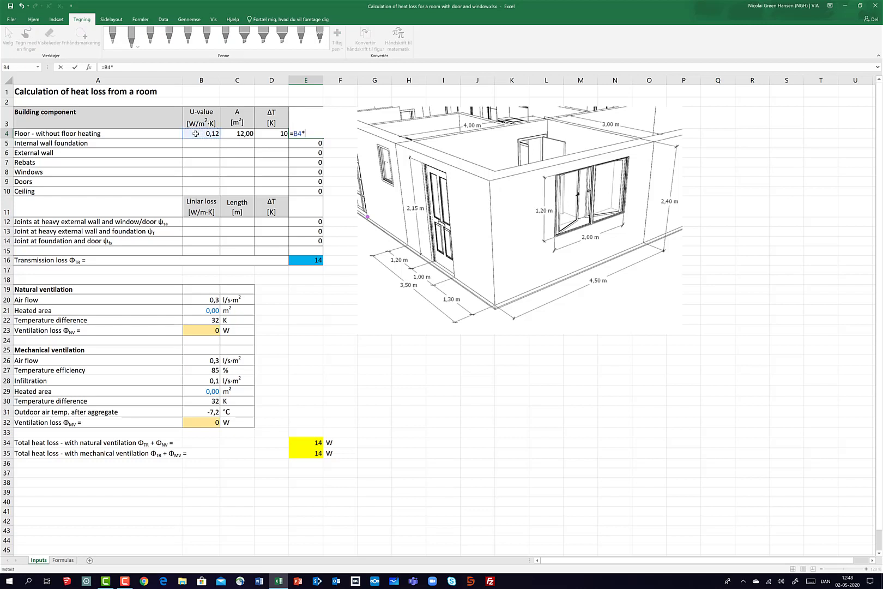
pyautogui.click(241, 133)
pyautogui.write('*')
pyautogui.click(279, 133)
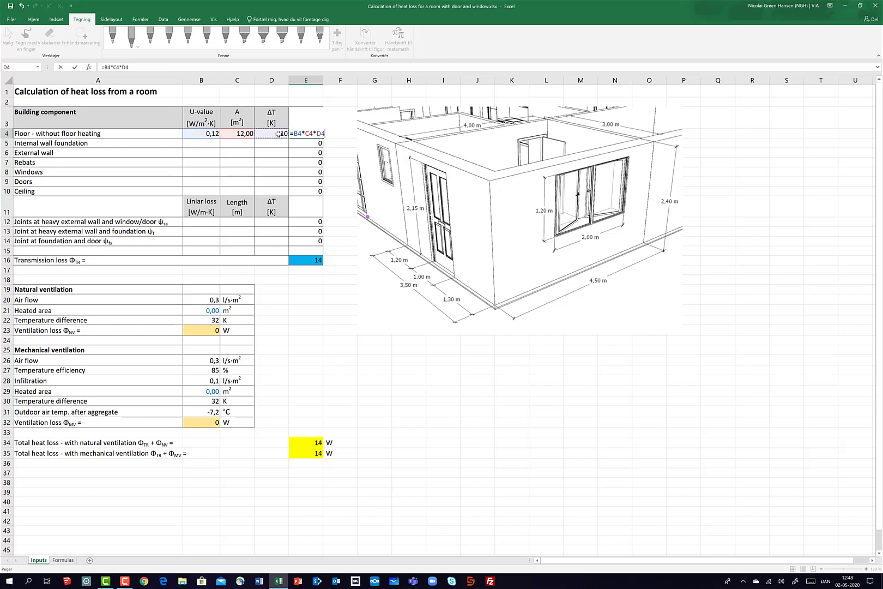
pyautogui.press('Return')
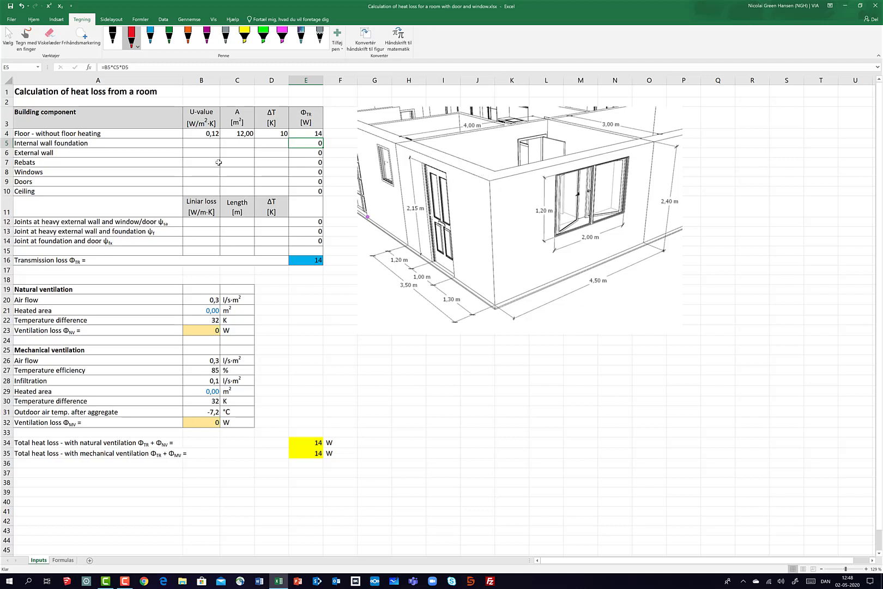
# On the Formulas sheet, highlight in yellow the internal wall U-value addition heading, its table's >= 100 mm column and the W/m²K unit.
pyautogui.click(206, 145)
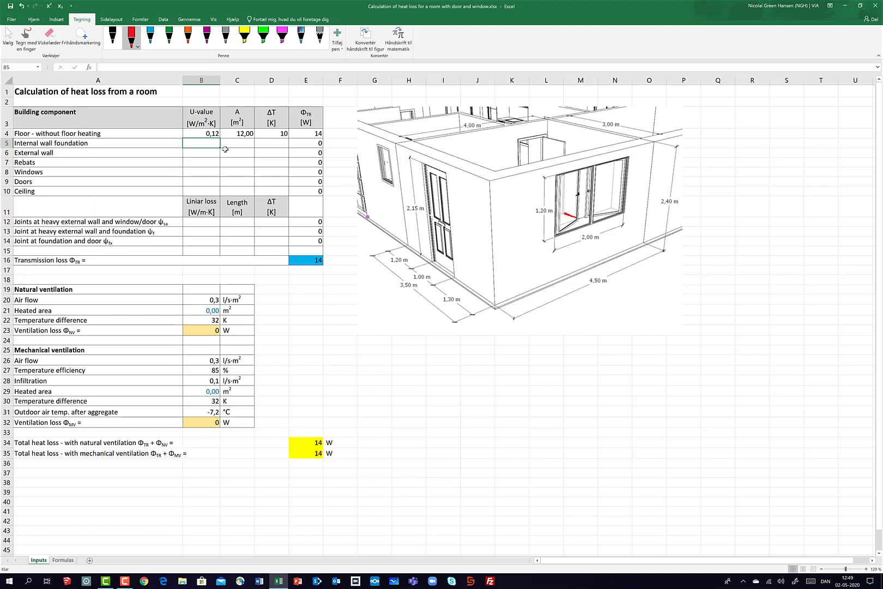
pyautogui.click(63, 561)
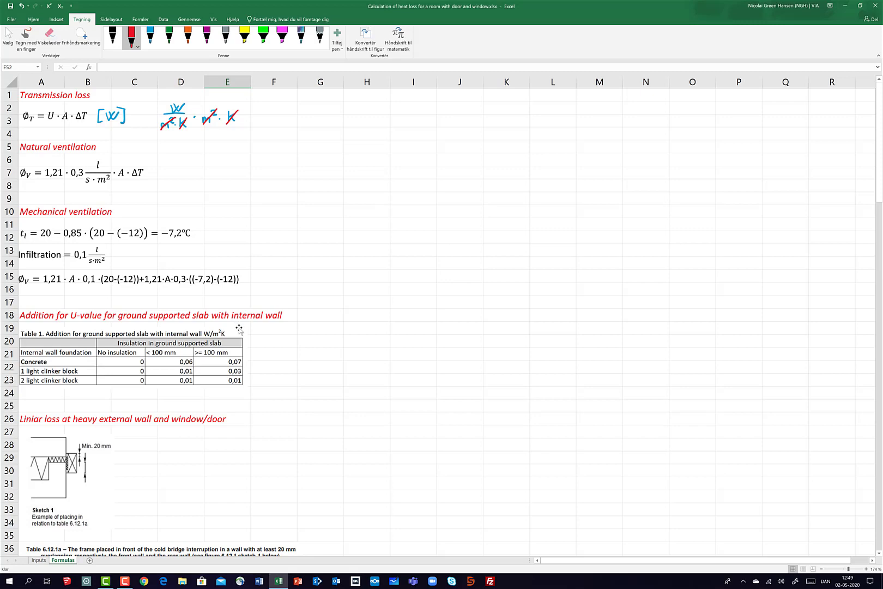
pyautogui.scroll(-2, 330, 324)
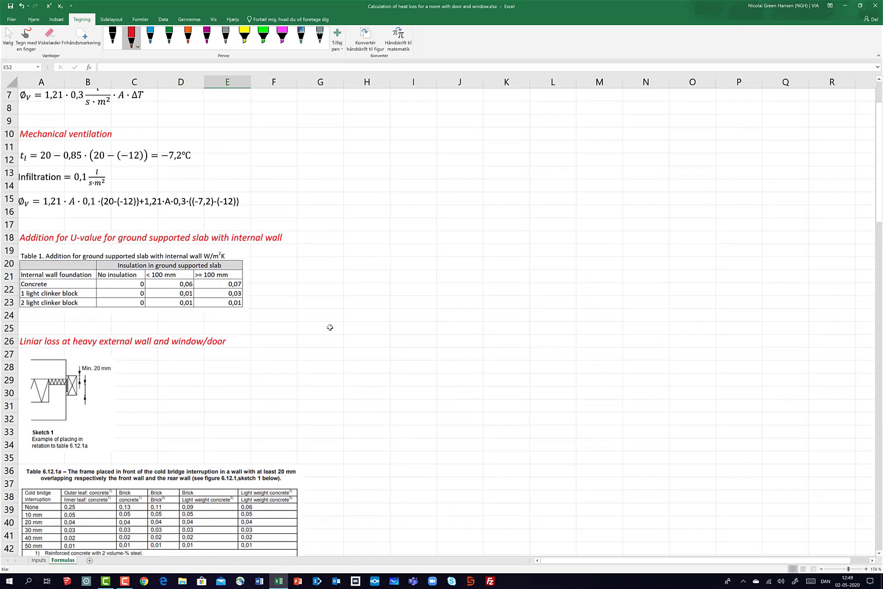
pyautogui.click(244, 36)
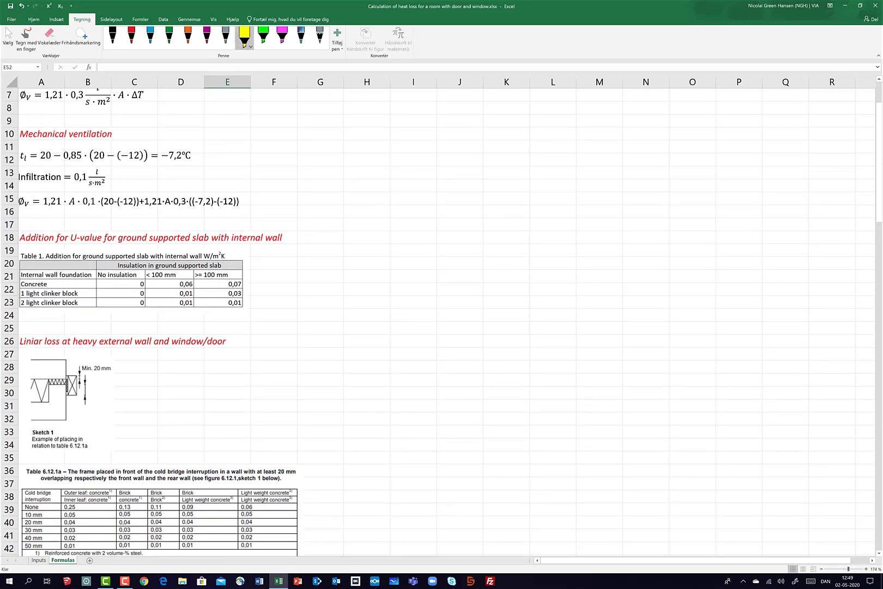
pyautogui.moveTo(19, 235); pyautogui.dragTo(281, 236)
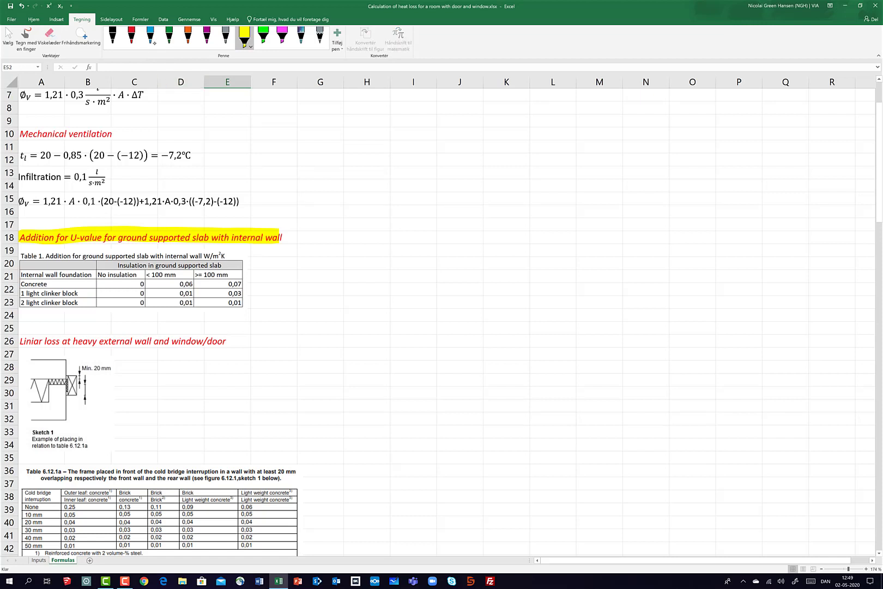
pyautogui.moveTo(192, 274); pyautogui.dragTo(227, 274)
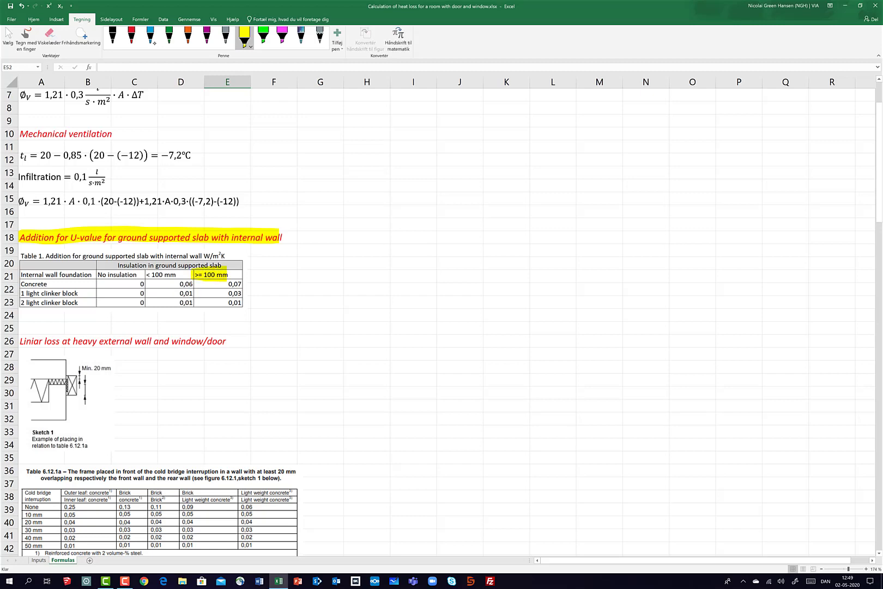
pyautogui.moveTo(203, 255); pyautogui.dragTo(226, 255)
# Beside the U-value addition table, sketch in black an internal wall standing on a hatched foundation block, with a floor slab adjoining its right side.
pyautogui.click(113, 36)
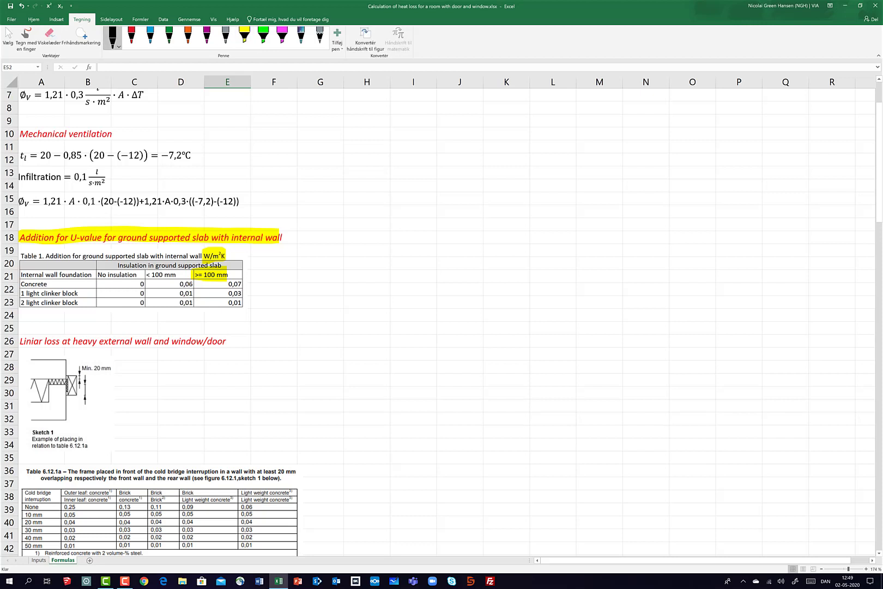
pyautogui.moveTo(352, 249); pyautogui.dragTo(353, 316)
pyautogui.moveTo(370, 251); pyautogui.dragTo(375, 315)
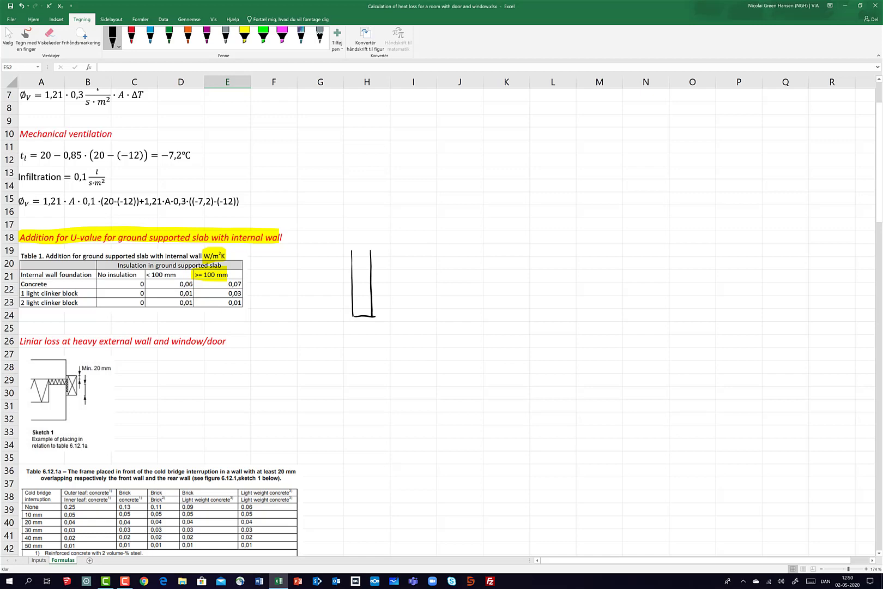
pyautogui.moveTo(353, 322)
pyautogui.mouseDown()
pyautogui.moveTo(354, 355)
pyautogui.moveTo(373, 322)
pyautogui.moveTo(374, 356)
pyautogui.moveTo(354, 332)
pyautogui.moveTo(355, 352)
pyautogui.moveTo(371, 337)
pyautogui.moveTo(371, 345)
pyautogui.mouseUp()
pyautogui.moveTo(353, 337)
pyautogui.mouseDown()
pyautogui.moveTo(369, 349)
pyautogui.moveTo(364, 356)
pyautogui.moveTo(388, 321)
pyautogui.moveTo(442, 321)
pyautogui.mouseUp()
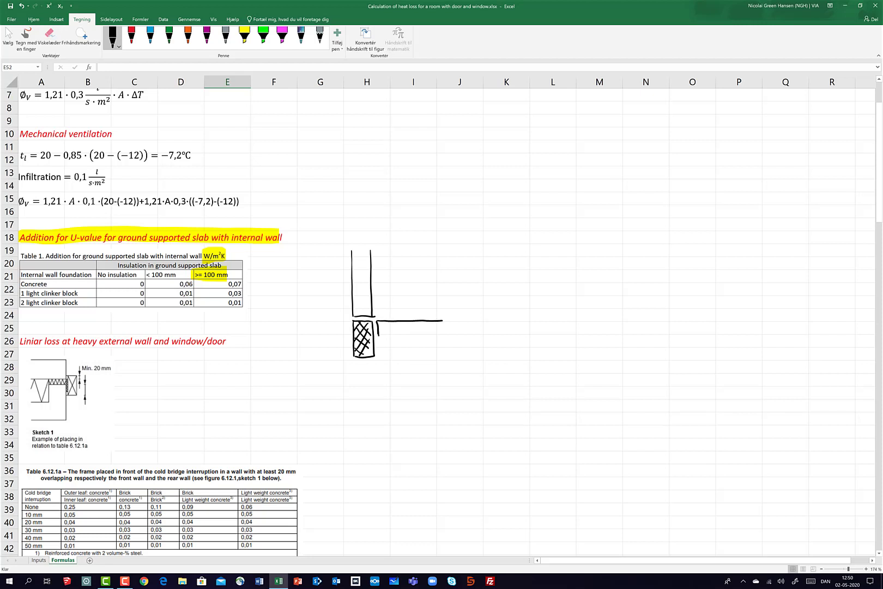
pyautogui.moveTo(377, 336); pyautogui.dragTo(439, 335)
pyautogui.moveTo(378, 345); pyautogui.dragTo(379, 362)
pyautogui.hotkey('ctrl', 'z')
pyautogui.moveTo(354, 361)
pyautogui.mouseDown()
pyautogui.moveTo(353, 371)
pyautogui.moveTo(373, 375)
pyautogui.moveTo(374, 396)
pyautogui.moveTo(364, 396)
pyautogui.moveTo(374, 395)
pyautogui.mouseUp()
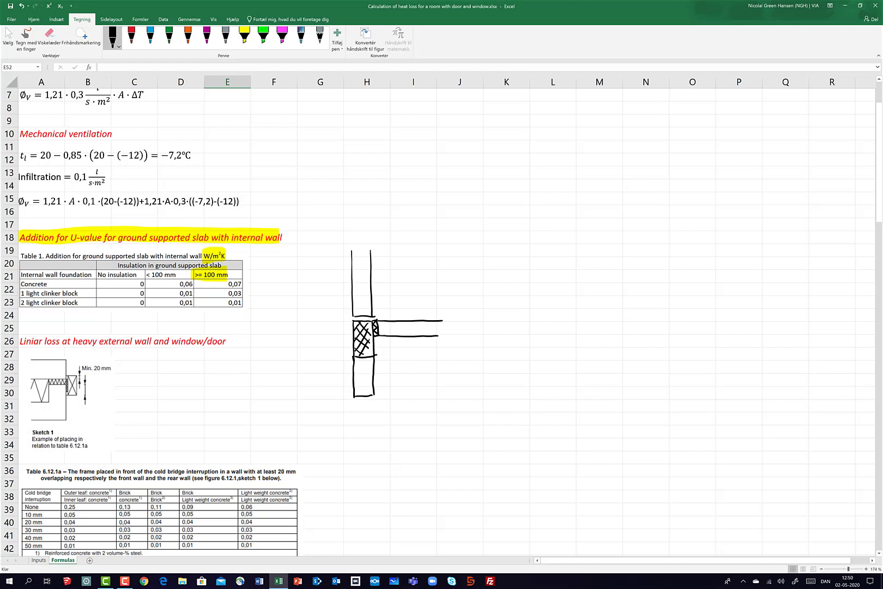
pyautogui.moveTo(363, 358); pyautogui.dragTo(354, 370)
pyautogui.moveTo(372, 357); pyautogui.dragTo(353, 381)
pyautogui.moveTo(372, 364)
pyautogui.mouseDown()
pyautogui.moveTo(355, 389)
pyautogui.moveTo(372, 396)
pyautogui.moveTo(374, 378)
pyautogui.moveTo(370, 391)
pyautogui.mouseUp()
pyautogui.moveTo(358, 388); pyautogui.dragTo(363, 393)
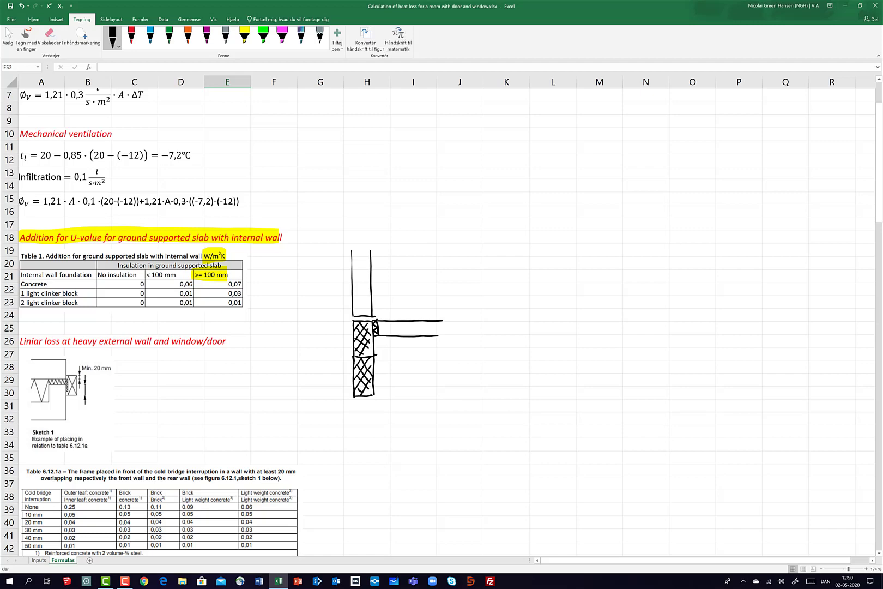
pyautogui.hotkey('ctrl', 'z')
pyautogui.hotkey('ctrl', 'z')
pyautogui.hotkey('ctrl', 'z')
pyautogui.hotkey('ctrl', 'z')
pyautogui.hotkey('ctrl', 'z')
pyautogui.hotkey('ctrl', 'z')
pyautogui.hotkey('ctrl', 'z')
pyautogui.hotkey('ctrl', 'z')
pyautogui.hotkey('ctrl', 'z')
pyautogui.hotkey('ctrl', 'z')
pyautogui.hotkey('ctrl', 'z')
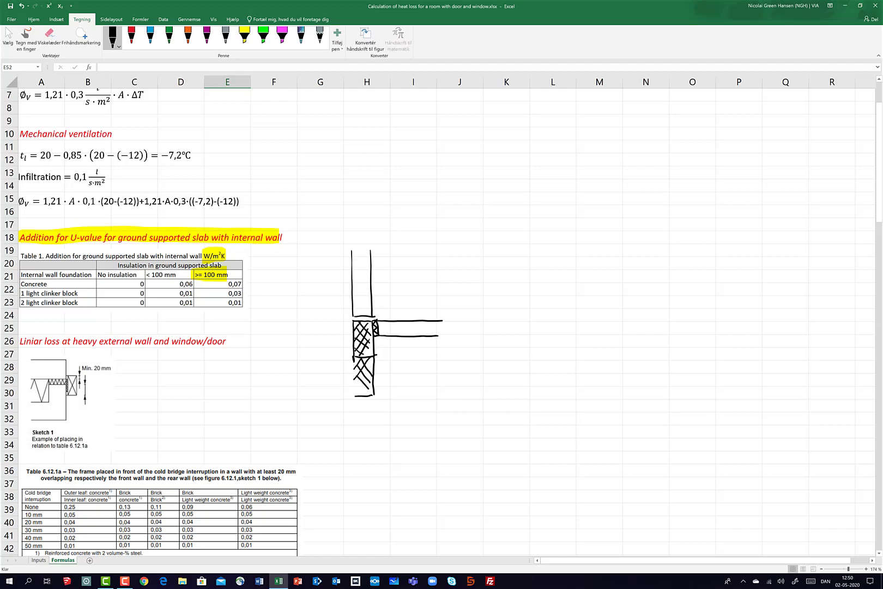
pyautogui.hotkey('ctrl', 'z')
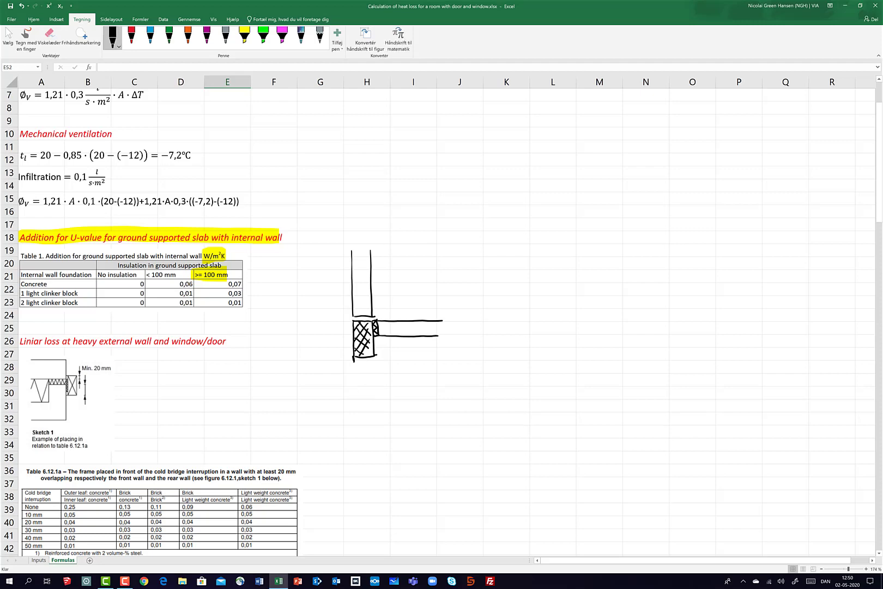
# Draw a grey cross-hatched lower foundation block directly beneath the black hatched block.
pyautogui.click(225, 37)
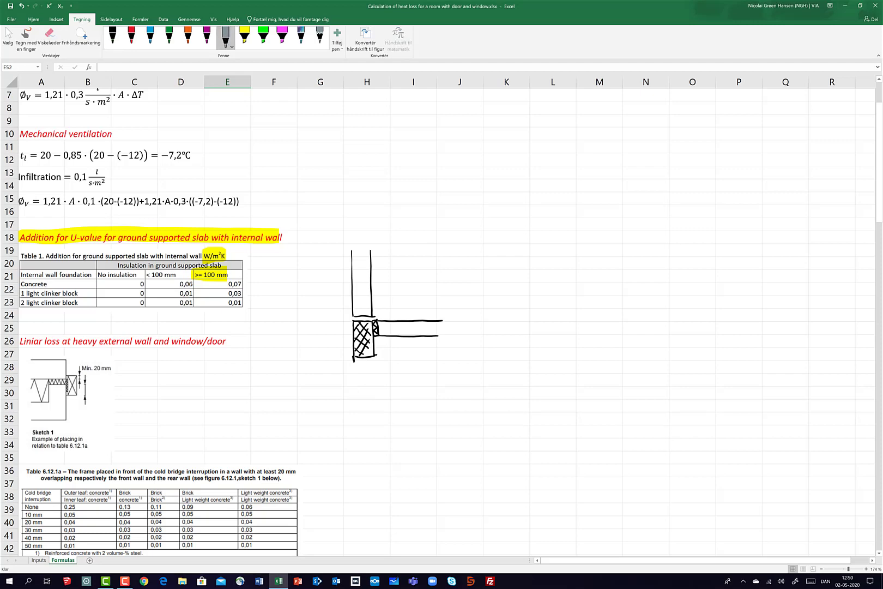
pyautogui.moveTo(355, 360)
pyautogui.mouseDown()
pyautogui.moveTo(355, 398)
pyautogui.moveTo(372, 390)
pyautogui.moveTo(373, 398)
pyautogui.mouseUp()
pyautogui.moveTo(356, 397); pyautogui.dragTo(371, 396)
pyautogui.moveTo(370, 360)
pyautogui.mouseDown()
pyautogui.moveTo(356, 374)
pyautogui.moveTo(372, 394)
pyautogui.moveTo(361, 377)
pyautogui.moveTo(358, 390)
pyautogui.mouseUp()
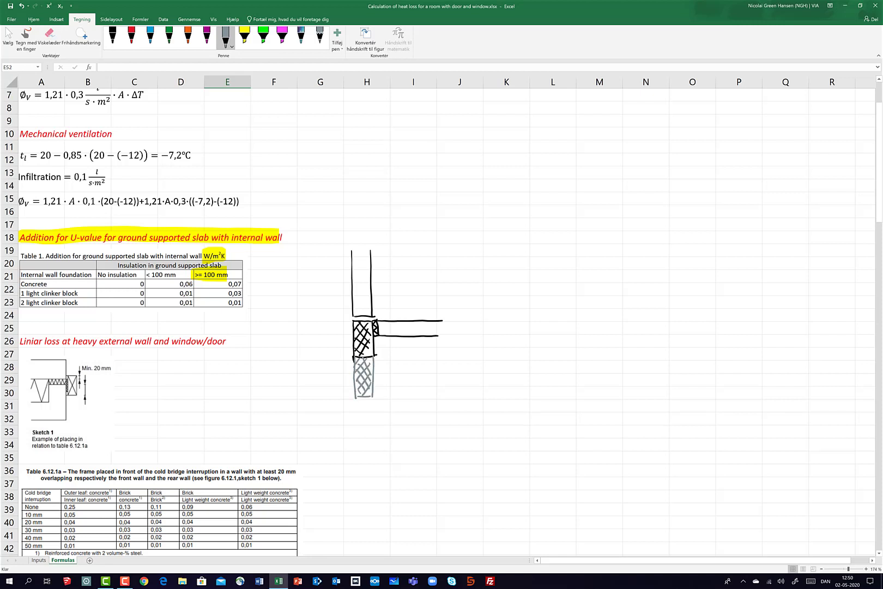
# Draw a black arrow from the upper foundation block and handwrite the label "Light clinker block" at its tip.
pyautogui.click(112, 36)
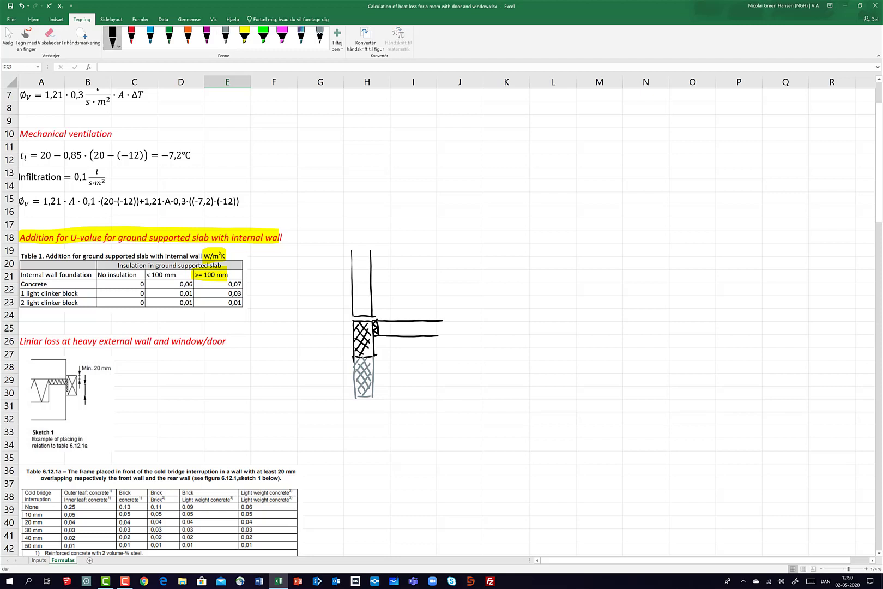
pyautogui.moveTo(374, 318)
pyautogui.mouseDown()
pyautogui.moveTo(406, 294)
pyautogui.moveTo(425, 307)
pyautogui.moveTo(442, 293)
pyautogui.moveTo(445, 301)
pyautogui.mouseUp()
pyautogui.click(419, 290)
pyautogui.moveTo(452, 288)
pyautogui.mouseDown()
pyautogui.moveTo(449, 302)
pyautogui.moveTo(465, 301)
pyautogui.mouseUp()
pyautogui.moveTo(466, 287); pyautogui.dragTo(468, 301)
pyautogui.moveTo(469, 298); pyautogui.dragTo(483, 297)
pyautogui.moveTo(489, 285); pyautogui.dragTo(493, 301)
pyautogui.moveTo(496, 284)
pyautogui.mouseDown()
pyautogui.moveTo(495, 302)
pyautogui.moveTo(503, 302)
pyautogui.mouseUp()
pyautogui.moveTo(509, 284); pyautogui.dragTo(514, 302)
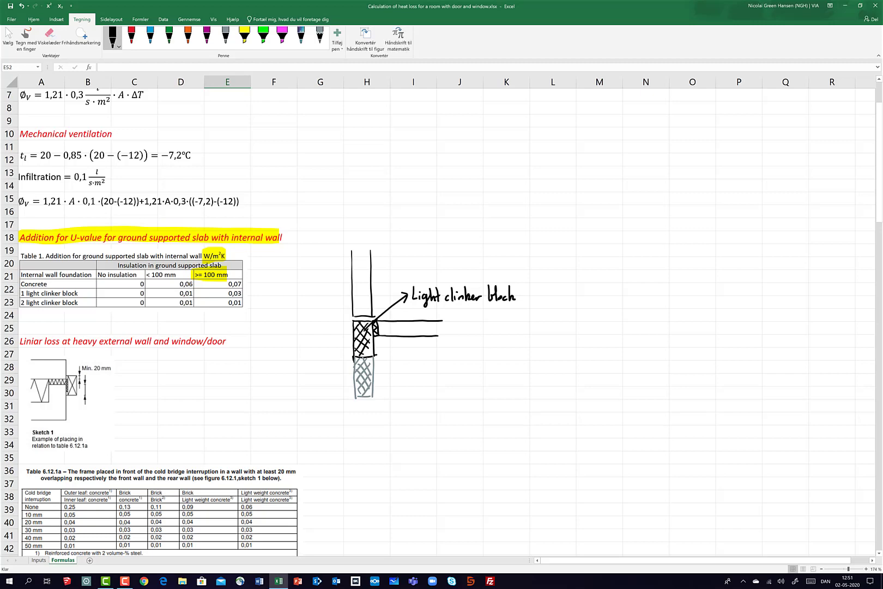
# Hatch the slab right of the foundation block in black and draw a matching hatched slab on the block's left side.
pyautogui.moveTo(387, 322); pyautogui.dragTo(379, 332)
pyautogui.moveTo(392, 322); pyautogui.dragTo(382, 335)
pyautogui.moveTo(398, 322)
pyautogui.mouseDown()
pyautogui.moveTo(388, 334)
pyautogui.moveTo(396, 336)
pyautogui.mouseUp()
pyautogui.moveTo(413, 322); pyautogui.dragTo(393, 333)
pyautogui.moveTo(389, 322); pyautogui.dragTo(408, 330)
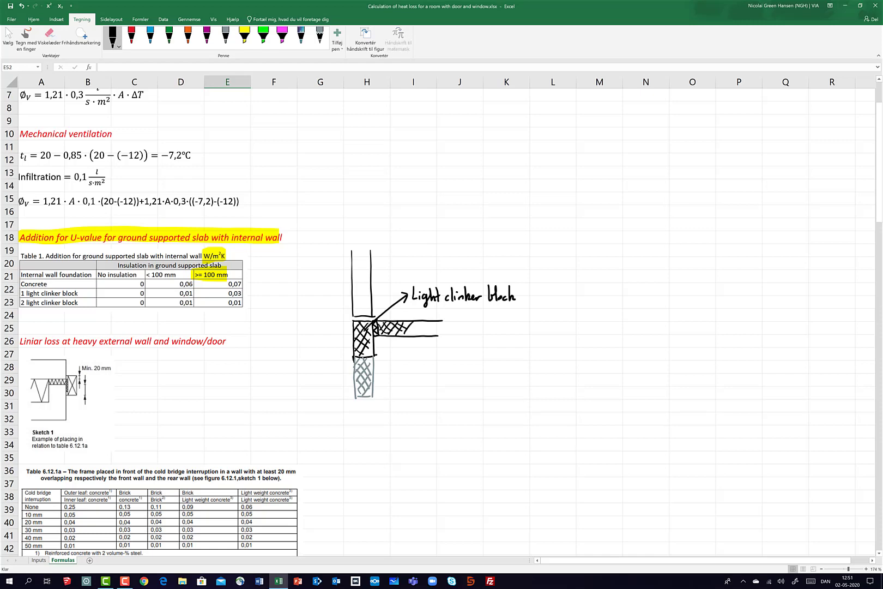
pyautogui.moveTo(314, 322)
pyautogui.mouseDown()
pyautogui.moveTo(348, 321)
pyautogui.moveTo(349, 337)
pyautogui.moveTo(341, 336)
pyautogui.mouseUp()
pyautogui.moveTo(343, 323); pyautogui.dragTo(335, 336)
pyautogui.moveTo(335, 323); pyautogui.dragTo(326, 336)
pyautogui.moveTo(327, 324); pyautogui.dragTo(317, 335)
pyautogui.moveTo(320, 323)
pyautogui.mouseDown()
pyautogui.moveTo(314, 334)
pyautogui.moveTo(338, 328)
pyautogui.moveTo(321, 337)
pyautogui.moveTo(348, 330)
pyautogui.mouseUp()
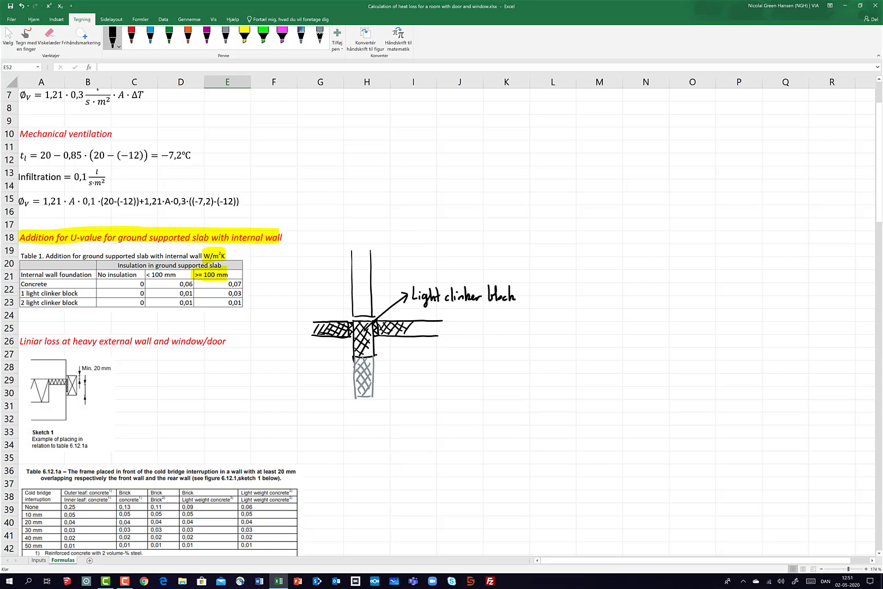
# Highlight in yellow the 1 light clinker block row label and its 0,03 value in the >= 100 mm column.
pyautogui.click(244, 37)
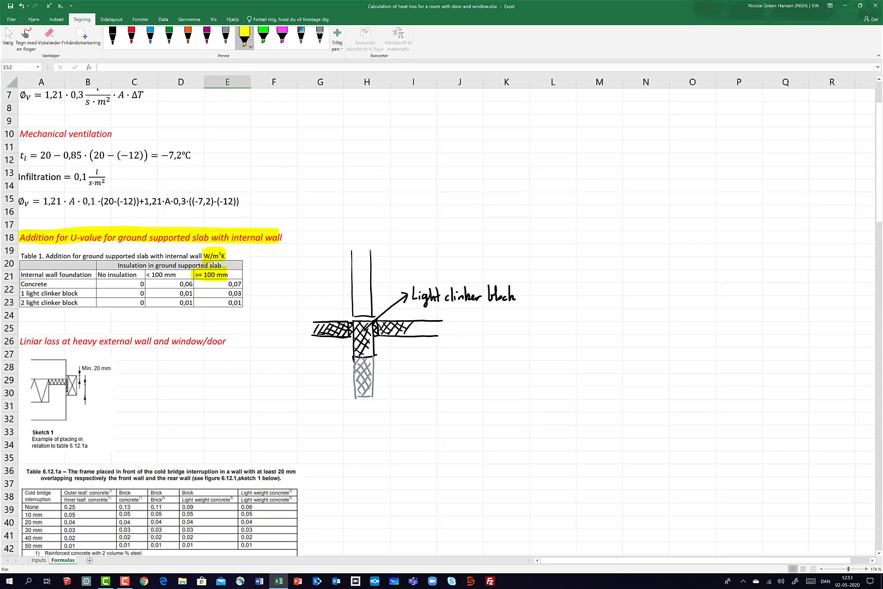
pyautogui.moveTo(22, 293); pyautogui.dragTo(79, 293)
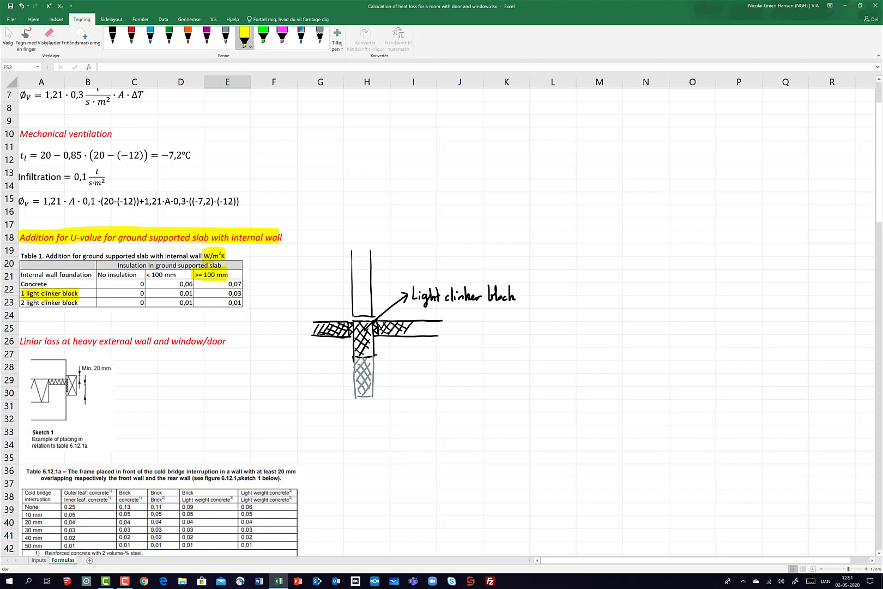
pyautogui.moveTo(225, 293); pyautogui.dragTo(242, 294)
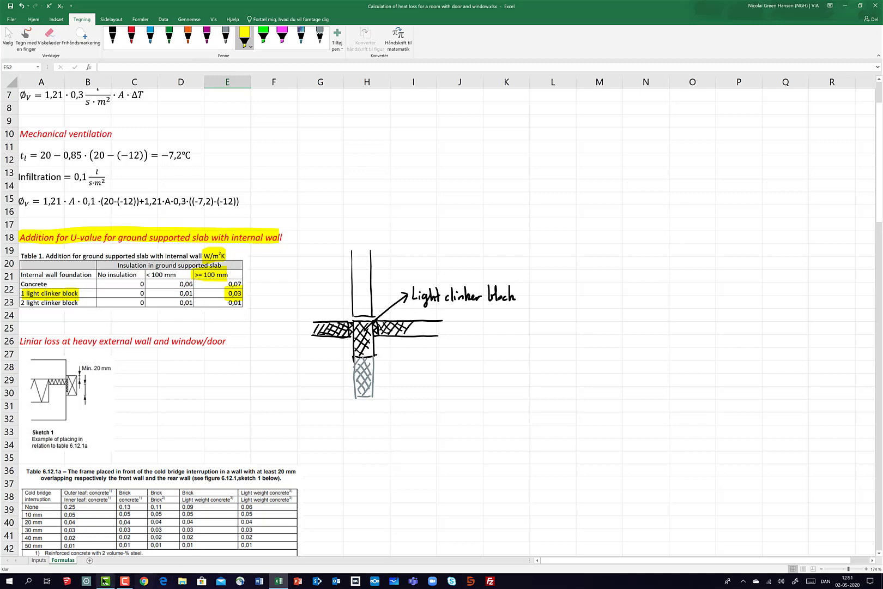
# On the Inputs sheet, enter 0,03 as the internal wall foundation's U-value and fill its area down from the floor's C4.
pyautogui.click(39, 561)
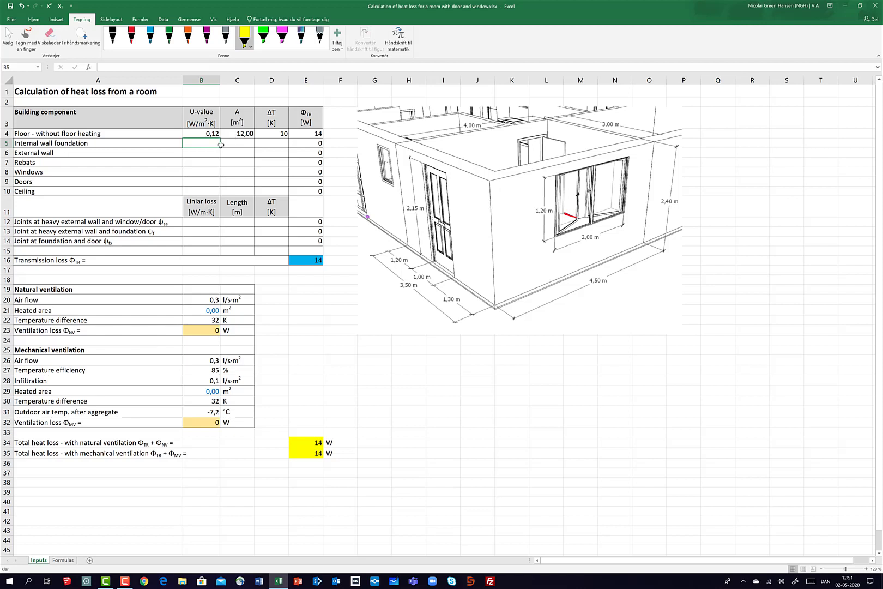
pyautogui.write('0,03')
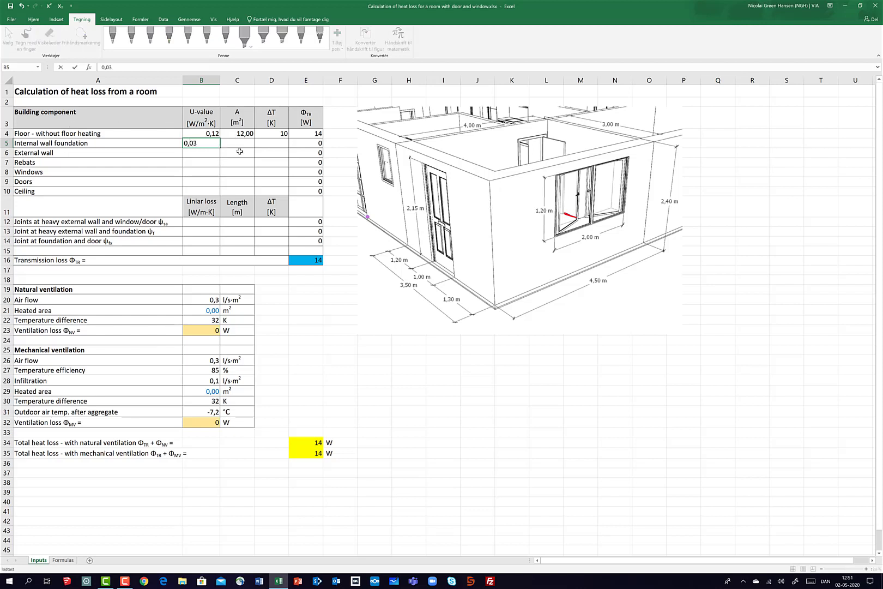
pyautogui.click(240, 143)
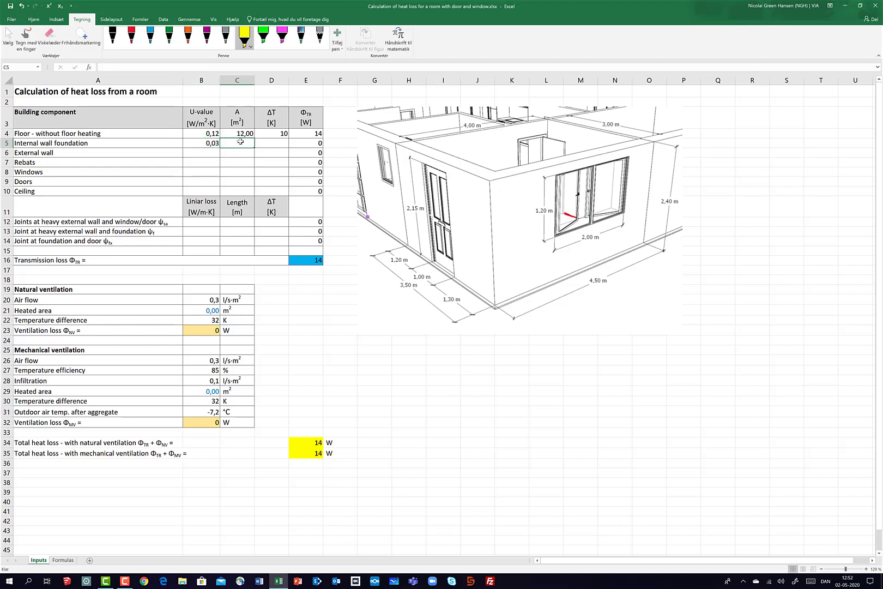
pyautogui.click(244, 136)
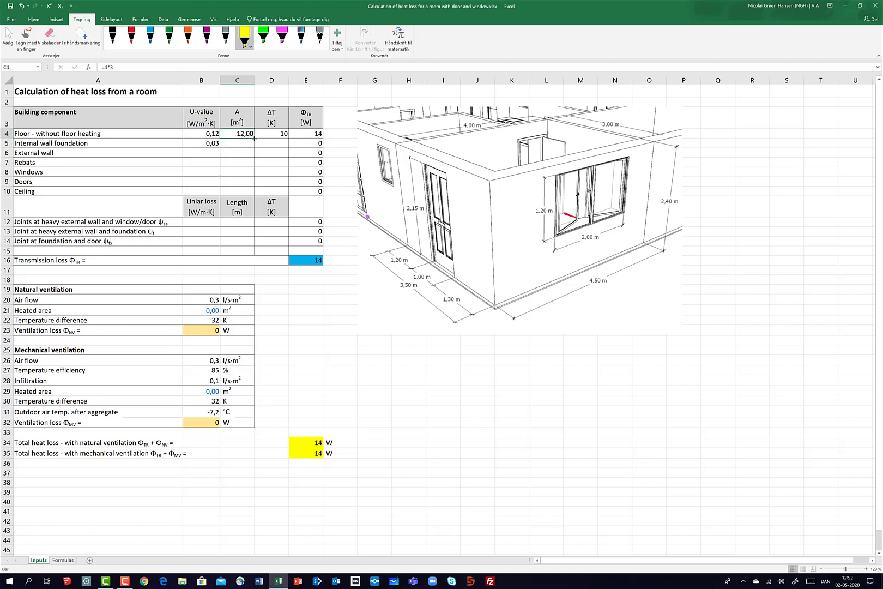
pyautogui.moveTo(254, 138); pyautogui.dragTo(256, 144)
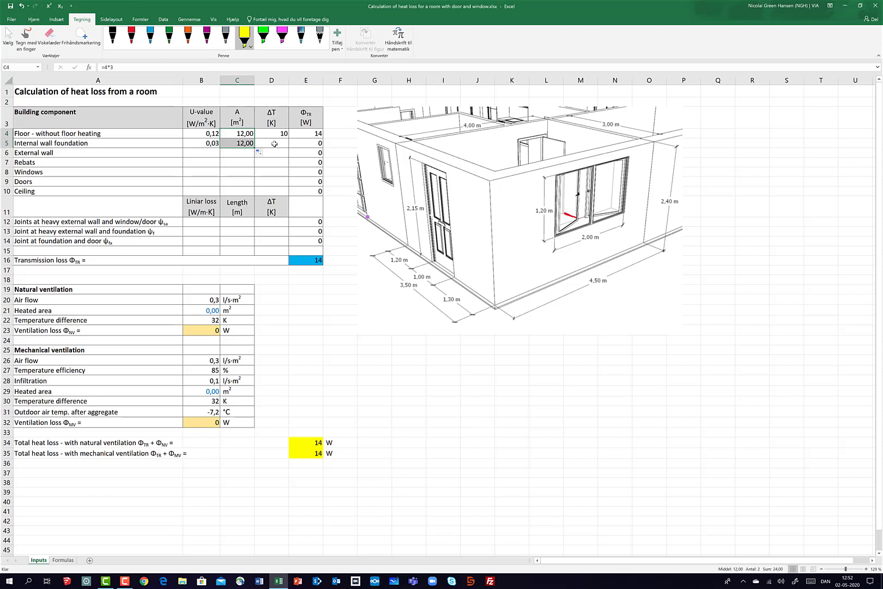
# Enter 10 as the internal wall foundation's ΔT in D5 and select its transmission loss cell E5.
pyautogui.click(274, 143)
pyautogui.write('1')
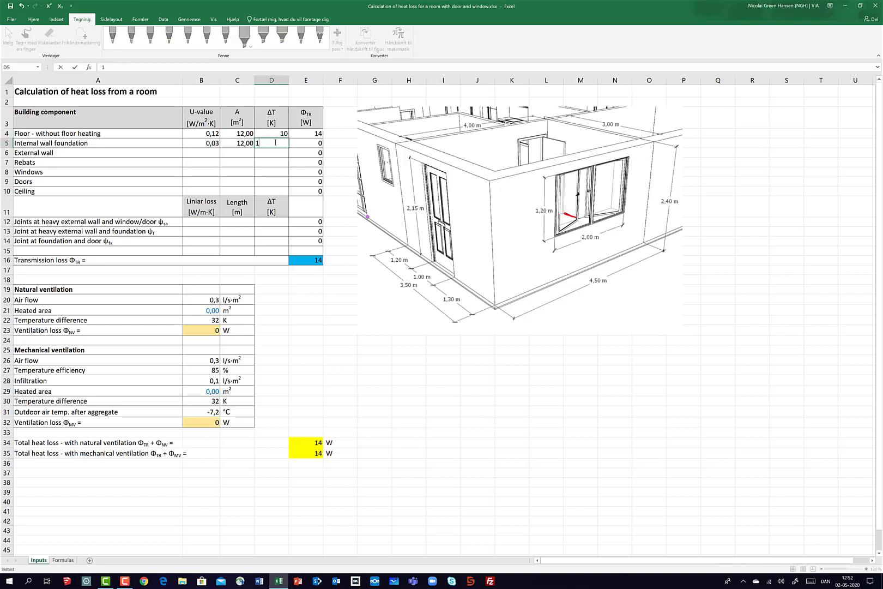
pyautogui.write('0')
pyautogui.click(307, 144)
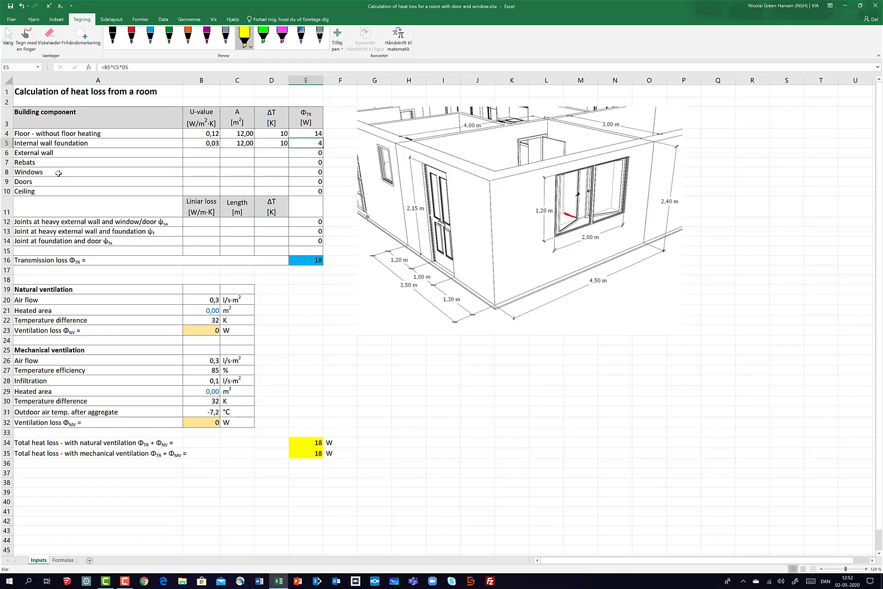
# On the Formulas sheet, handwrite "side rebat" in blue with a leader line to the brick side in the Side- and top rebate picture.
pyautogui.click(62, 560)
pyautogui.scroll(-6, 235, 389)
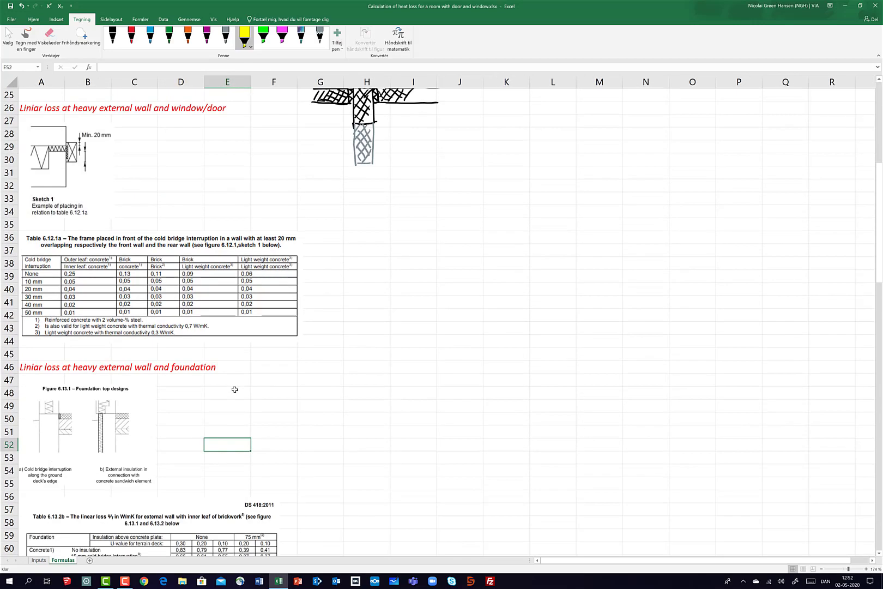
pyautogui.scroll(-3, 235, 389)
pyautogui.scroll(-2, 234, 390)
pyautogui.scroll(-17, 235, 390)
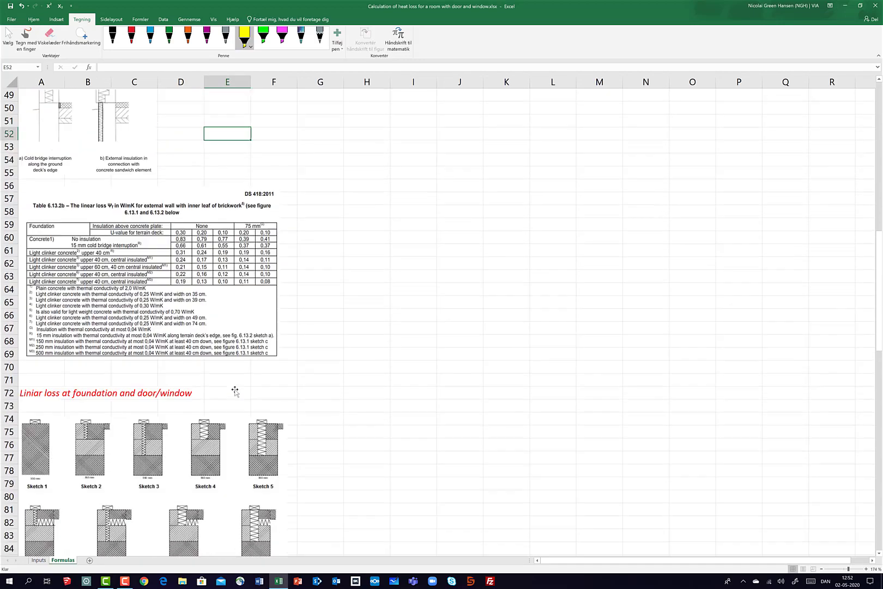
pyautogui.scroll(-2, 252, 386)
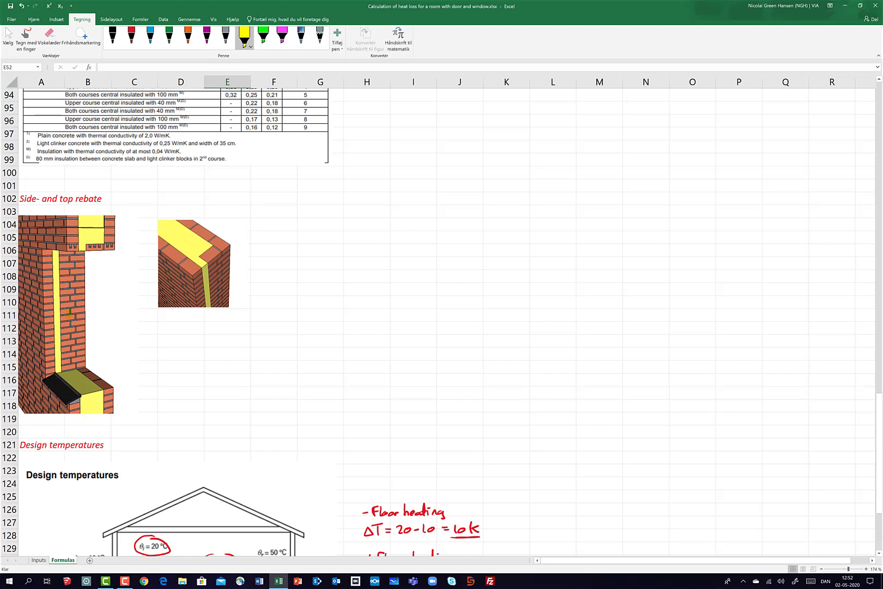
pyautogui.click(131, 37)
pyautogui.click(149, 37)
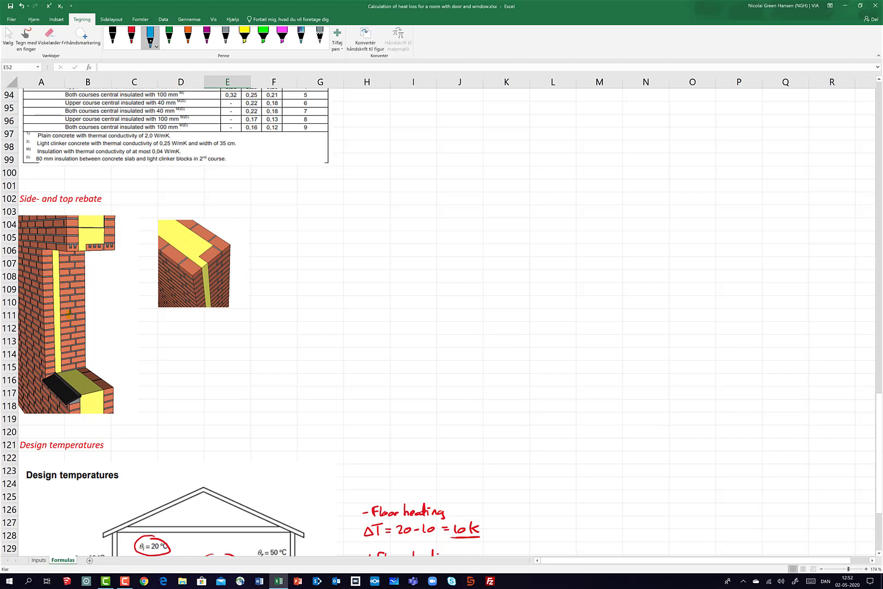
pyautogui.moveTo(72, 335); pyautogui.dragTo(154, 334)
pyautogui.moveTo(155, 326); pyautogui.dragTo(163, 334)
pyautogui.moveTo(164, 321); pyautogui.dragTo(166, 325)
# Circle the brick corner detail in blue and label its rebate 108mm with a leader line, leaving the red pen selected.
pyautogui.moveTo(198, 241)
pyautogui.mouseDown()
pyautogui.moveTo(216, 281)
pyautogui.moveTo(219, 227)
pyautogui.mouseUp()
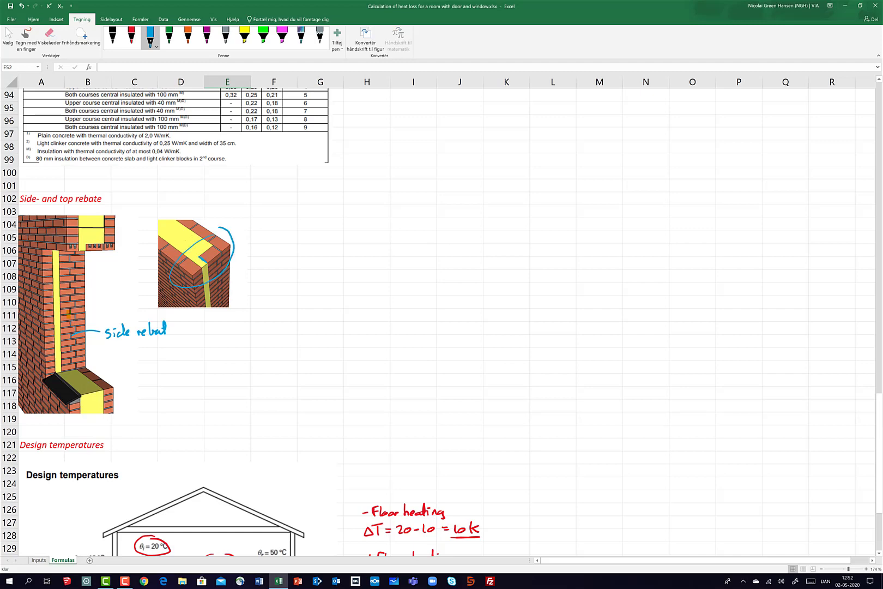
pyautogui.moveTo(231, 253); pyautogui.dragTo(281, 257)
pyautogui.click(132, 37)
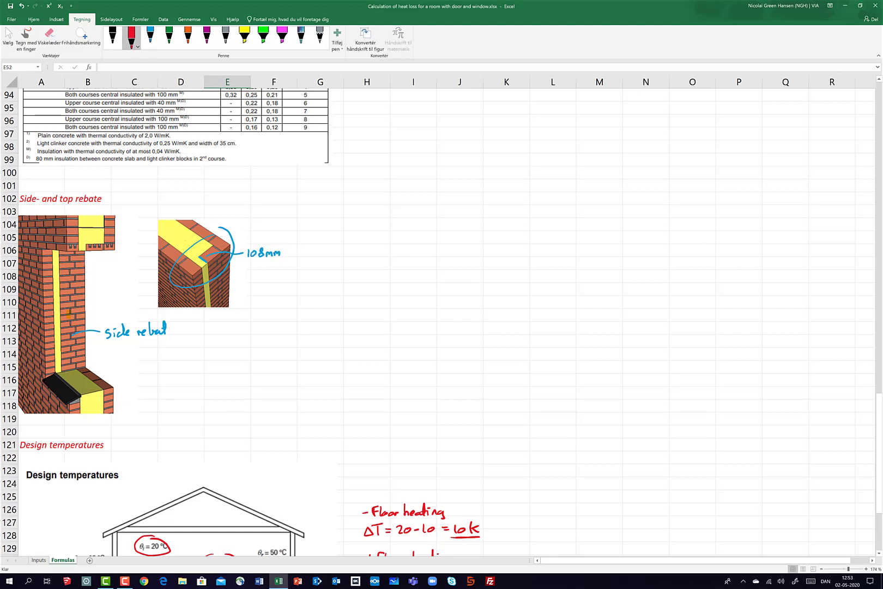
# Draw two red wavy lines across the brick corner and circle the top rebate in blue, labelling it 54mm with a leader line.
pyautogui.moveTo(202, 219); pyautogui.dragTo(168, 248)
pyautogui.moveTo(232, 233); pyautogui.dragTo(186, 272)
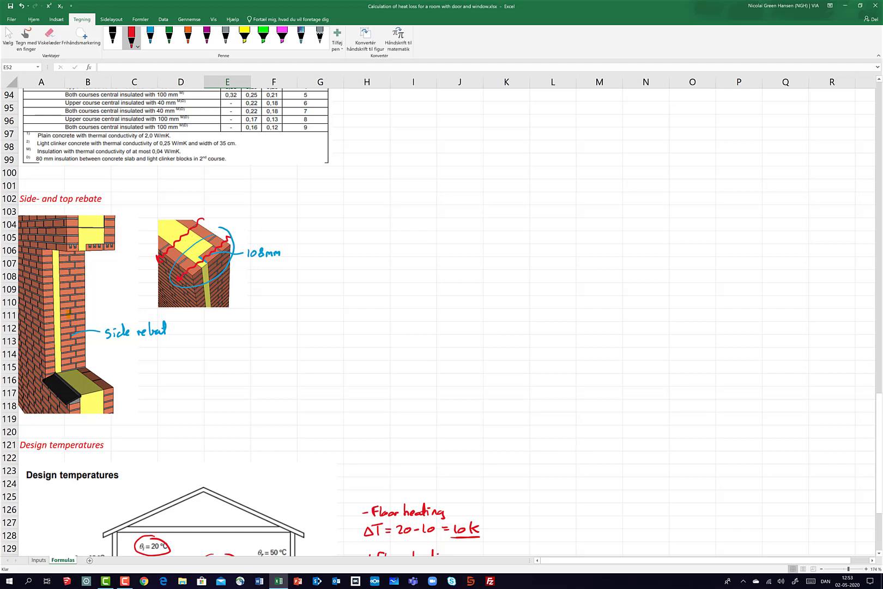
pyautogui.click(150, 37)
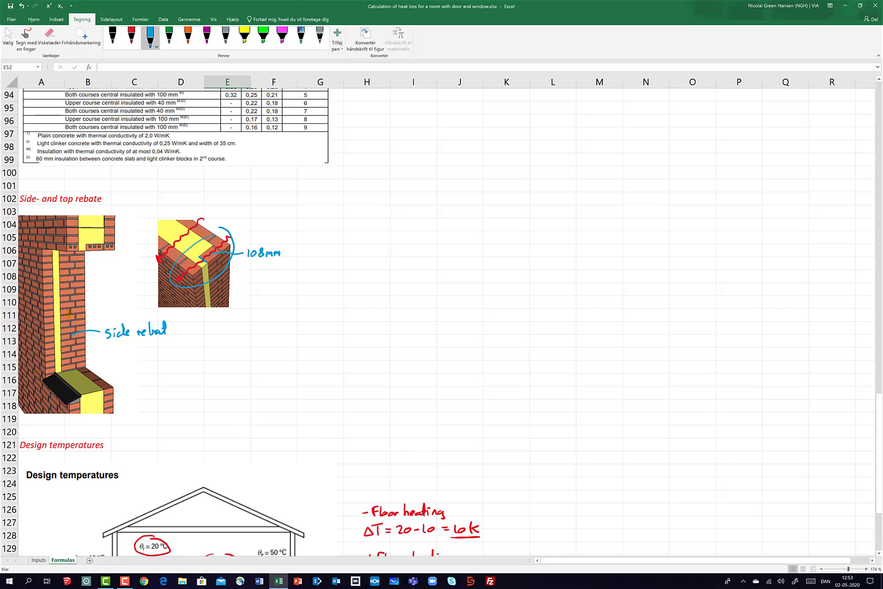
pyautogui.moveTo(106, 234)
pyautogui.mouseDown()
pyautogui.moveTo(62, 244)
pyautogui.moveTo(104, 261)
pyautogui.moveTo(115, 235)
pyautogui.mouseUp()
pyautogui.moveTo(116, 236)
pyautogui.mouseDown()
pyautogui.moveTo(143, 205)
pyautogui.moveTo(174, 211)
pyautogui.mouseUp()
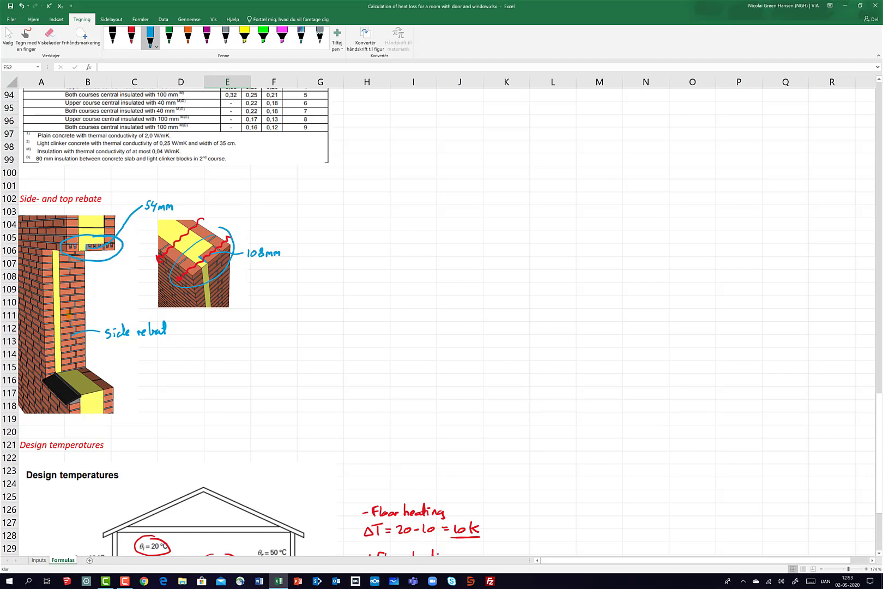
pyautogui.moveTo(102, 374)
pyautogui.mouseDown()
pyautogui.moveTo(62, 391)
pyautogui.moveTo(100, 411)
pyautogui.moveTo(114, 376)
pyautogui.mouseUp()
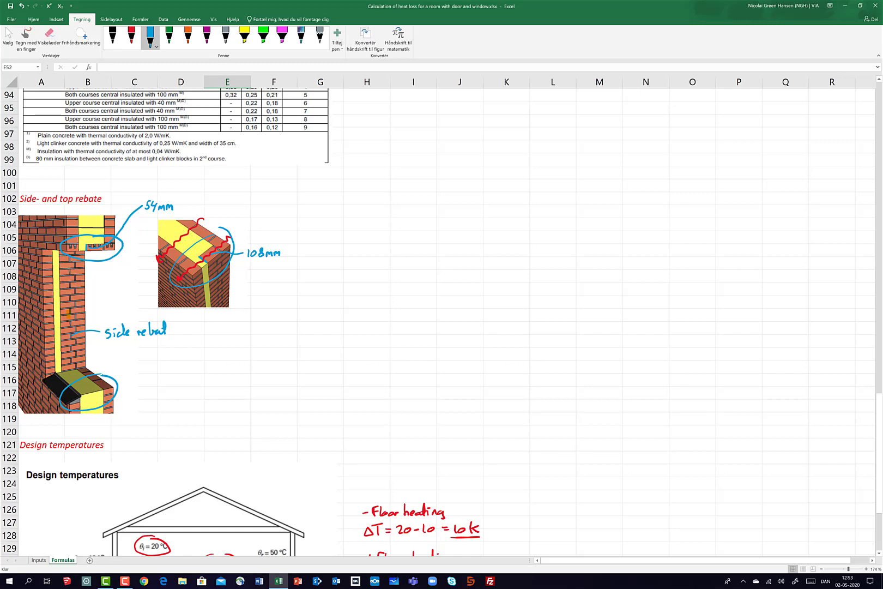
pyautogui.hotkey('ctrl', 'z')
# On the Inputs sheet, select H28 and trace the vertical side edges of the door and window in blue on the room sketch.
pyautogui.click(40, 560)
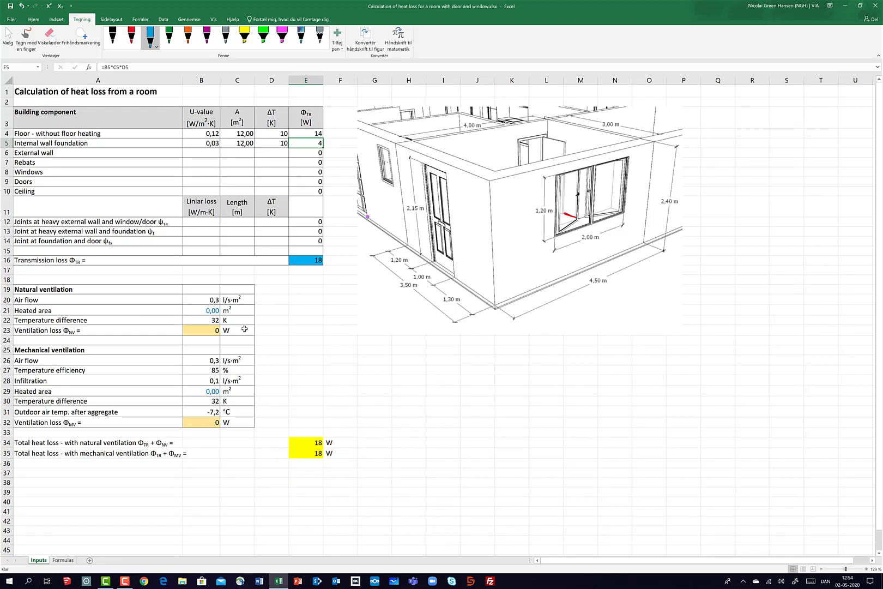
pyautogui.click(422, 381)
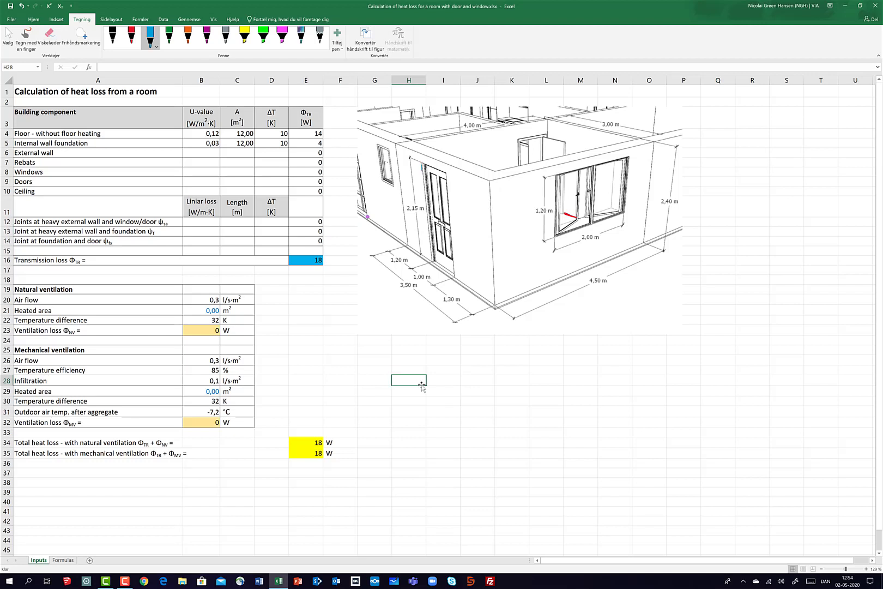
pyautogui.moveTo(421, 178)
pyautogui.mouseDown()
pyautogui.moveTo(428, 252)
pyautogui.moveTo(423, 179)
pyautogui.moveTo(449, 197)
pyautogui.moveTo(456, 271)
pyautogui.mouseUp()
pyautogui.moveTo(555, 176); pyautogui.dragTo(553, 231)
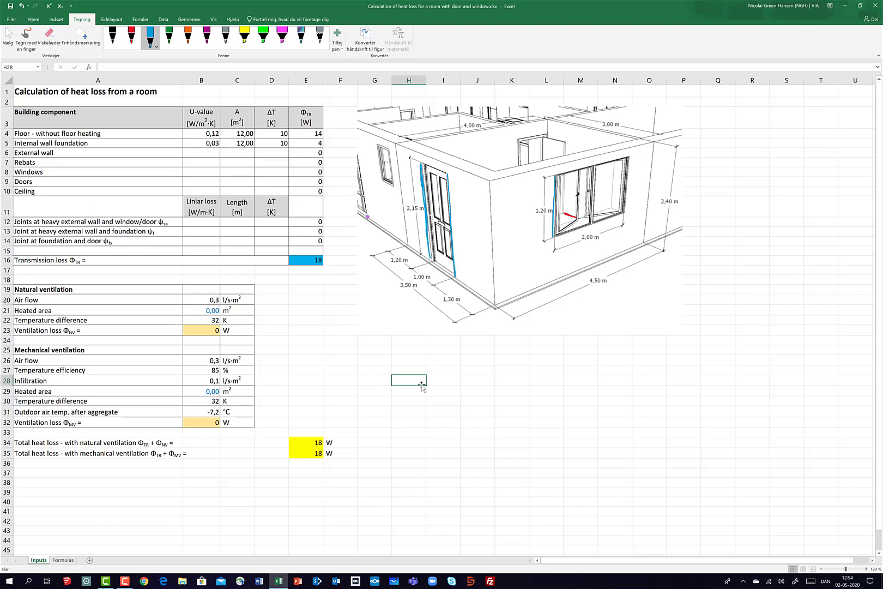
pyautogui.moveTo(629, 161)
pyautogui.mouseDown()
pyautogui.moveTo(626, 202)
pyautogui.moveTo(629, 187)
pyautogui.mouseUp()
pyautogui.moveTo(554, 188); pyautogui.dragTo(551, 236)
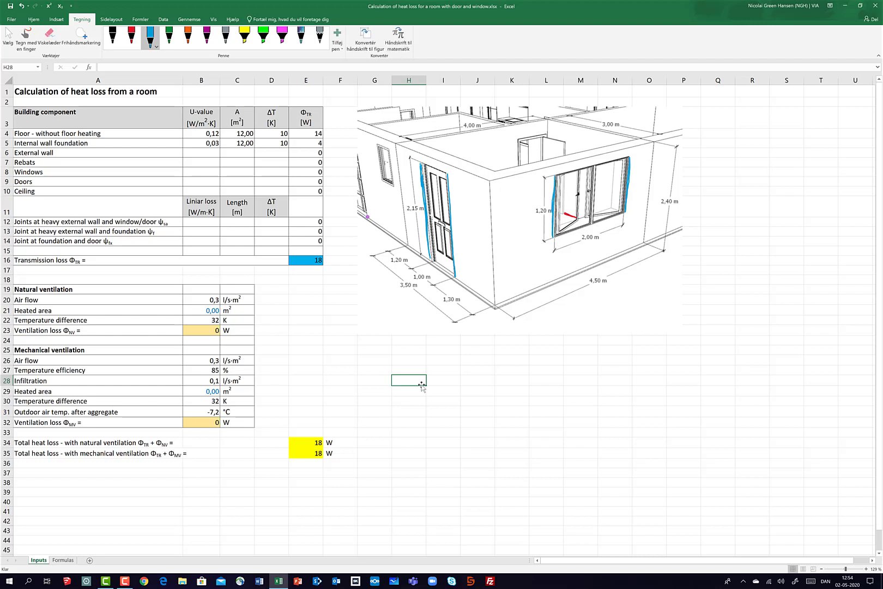
# Enter Rebats in H28 and draw a short blue dash just above I28.
pyautogui.write('Re')
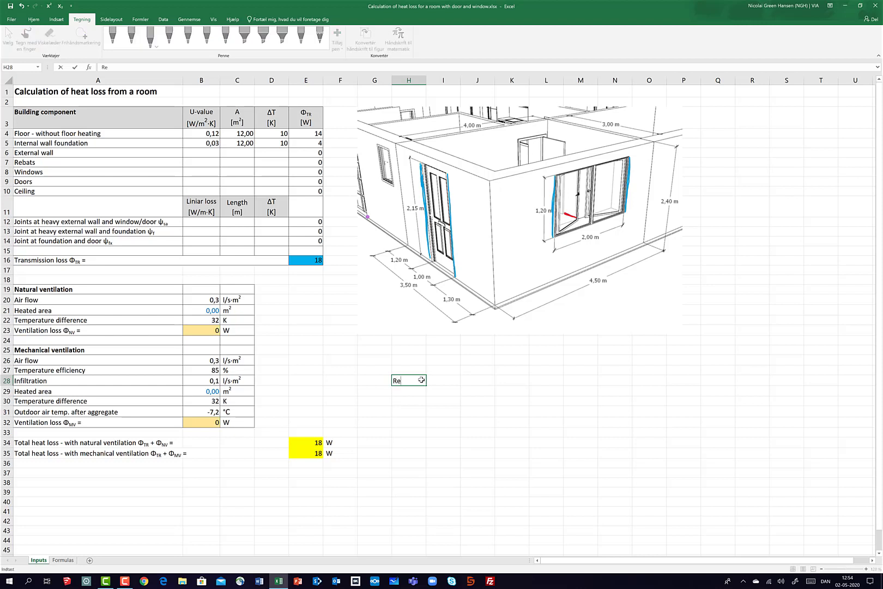
pyautogui.write('bats')
pyautogui.click(448, 382)
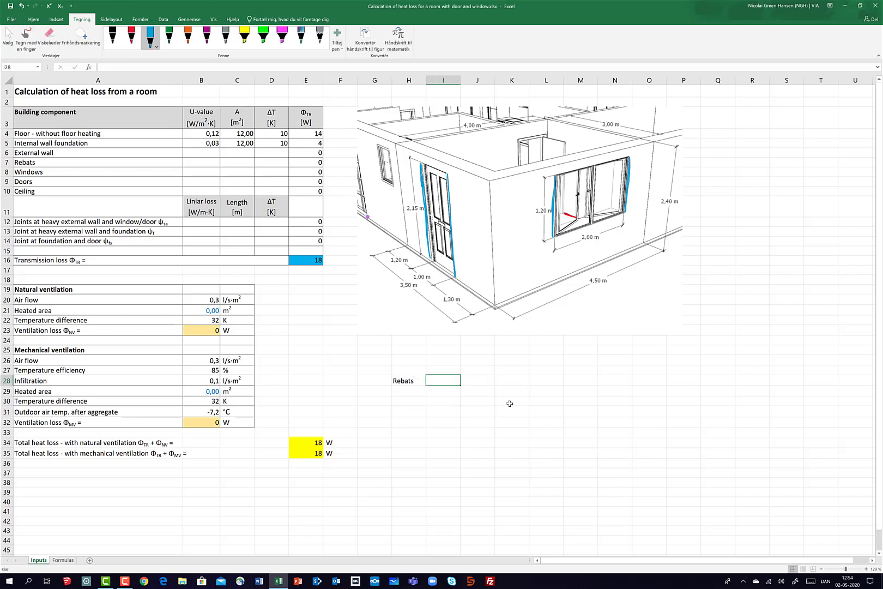
pyautogui.moveTo(433, 369); pyautogui.dragTo(444, 370)
# Calculate the side rebate area in I28 with =(2*2,15+2*1,2)*0,108.
pyautogui.write('=(')
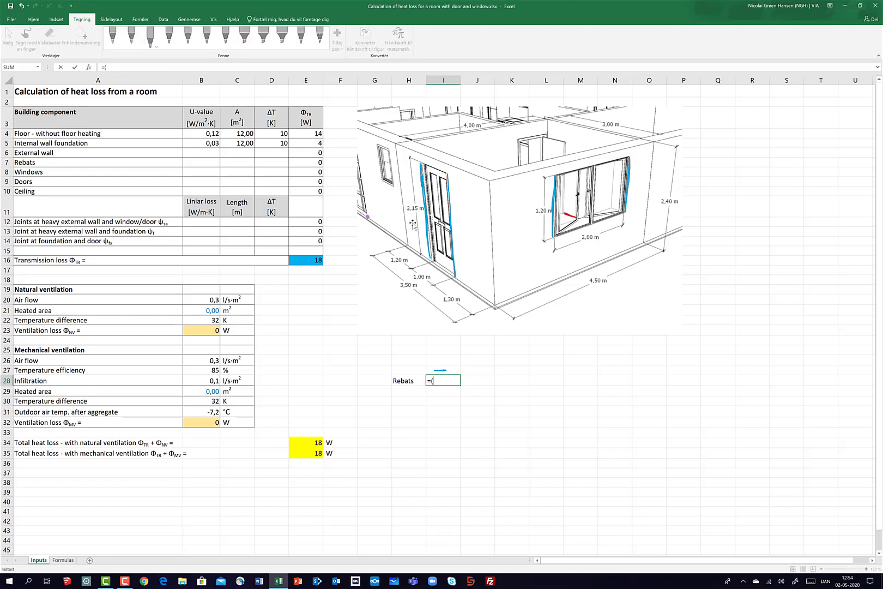
pyautogui.write('2*2,15+2*1,2)')
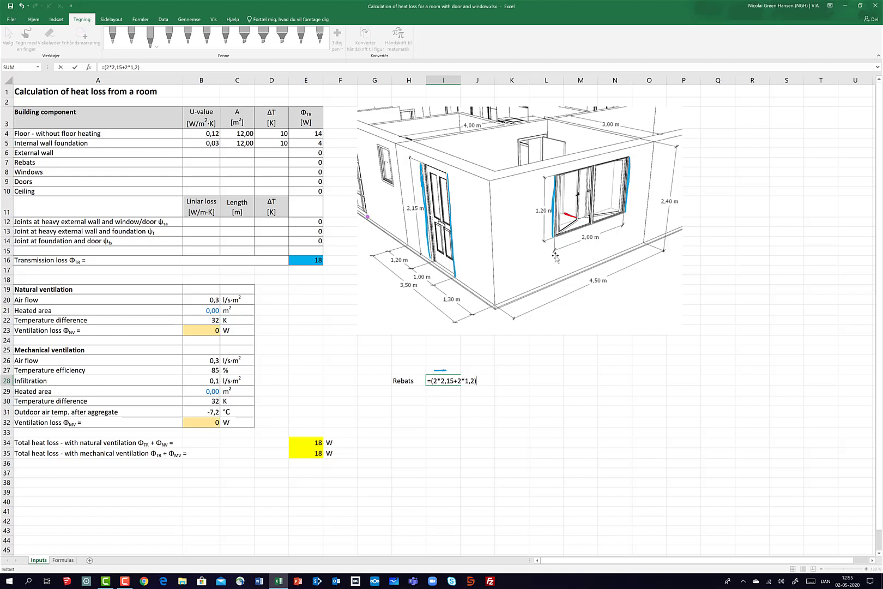
pyautogui.write('*0,108')
pyautogui.press('Return')
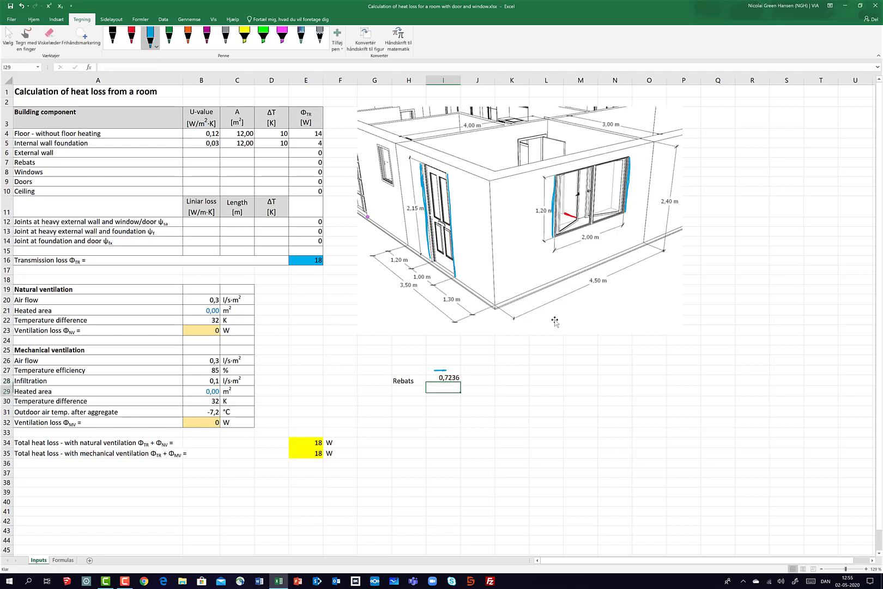
# Trace the top edges of the door and the window in red on the room sketch.
pyautogui.click(483, 382)
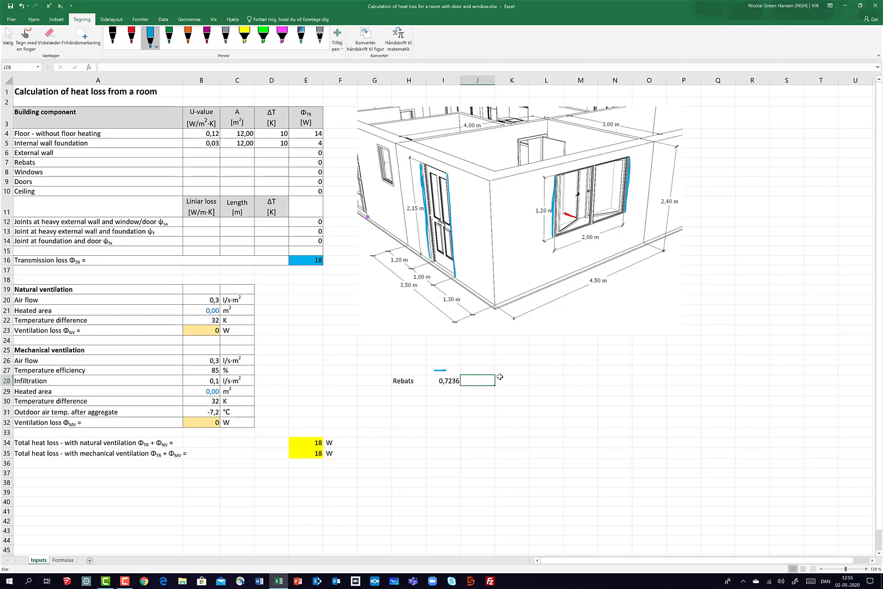
pyautogui.click(472, 370)
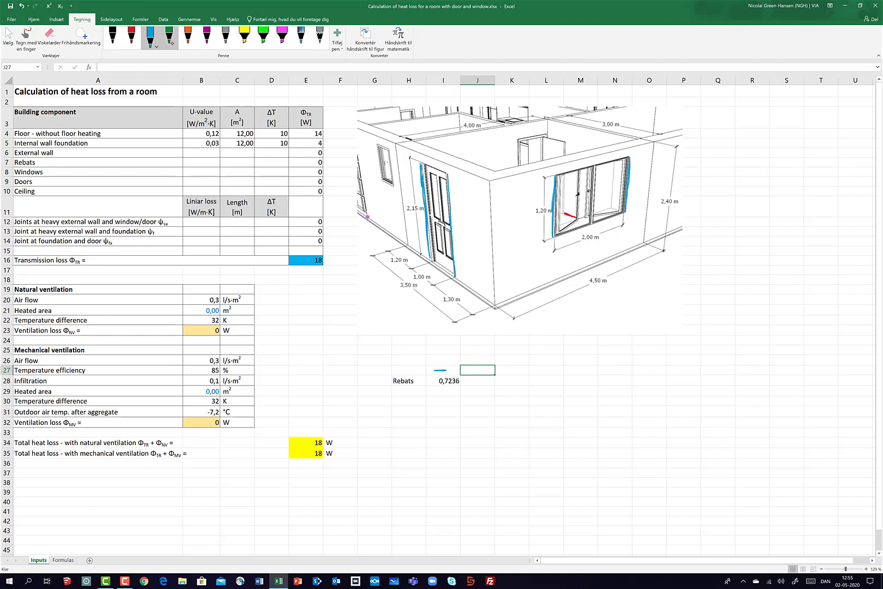
pyautogui.click(132, 37)
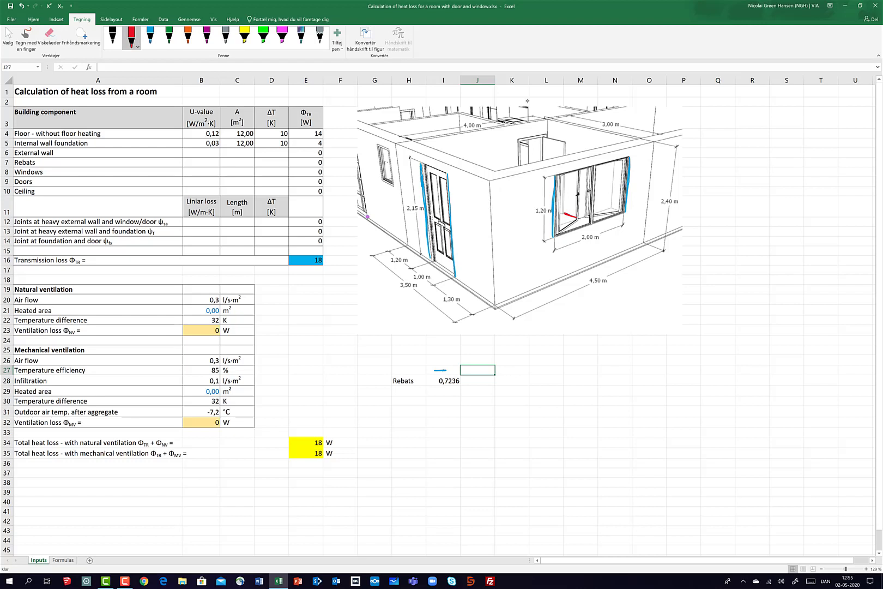
pyautogui.moveTo(422, 161); pyautogui.dragTo(444, 171)
pyautogui.moveTo(550, 175); pyautogui.dragTo(628, 156)
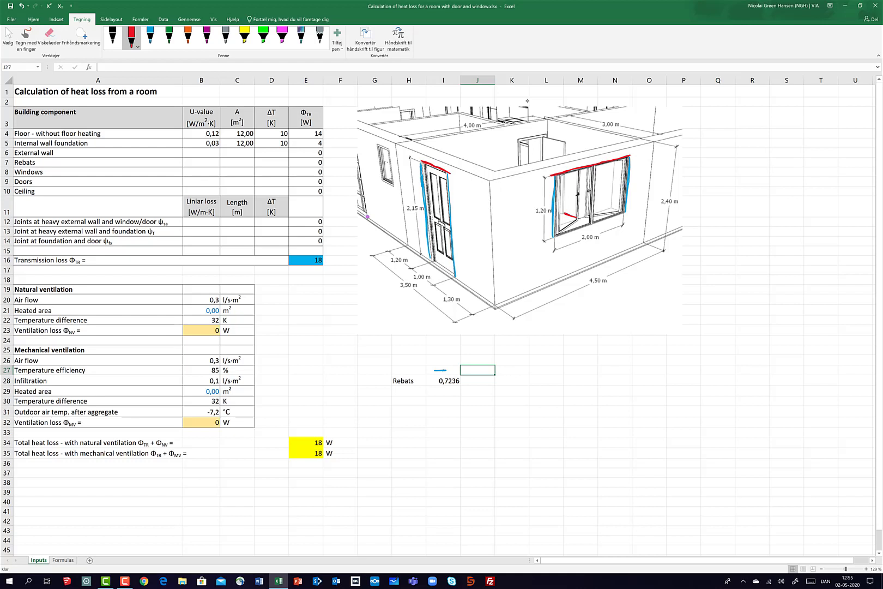
# Label both upper corners of the door and of the window 108mm in black, each with a leader line.
pyautogui.click(112, 36)
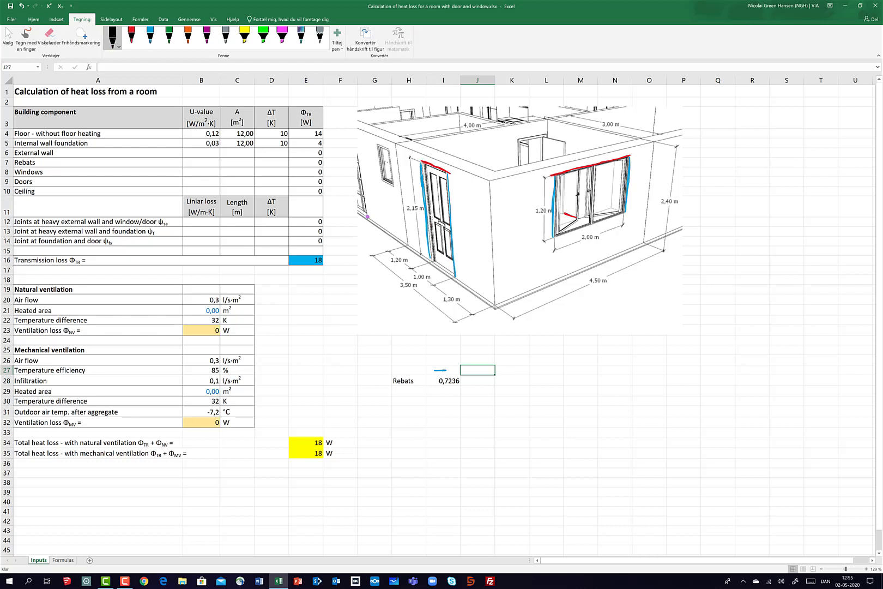
pyautogui.moveTo(451, 170); pyautogui.dragTo(478, 149)
pyautogui.moveTo(423, 159); pyautogui.dragTo(442, 148)
pyautogui.moveTo(447, 143); pyautogui.dragTo(467, 142)
pyautogui.moveTo(548, 162)
pyautogui.mouseDown()
pyautogui.moveTo(551, 174)
pyautogui.moveTo(561, 154)
pyautogui.mouseUp()
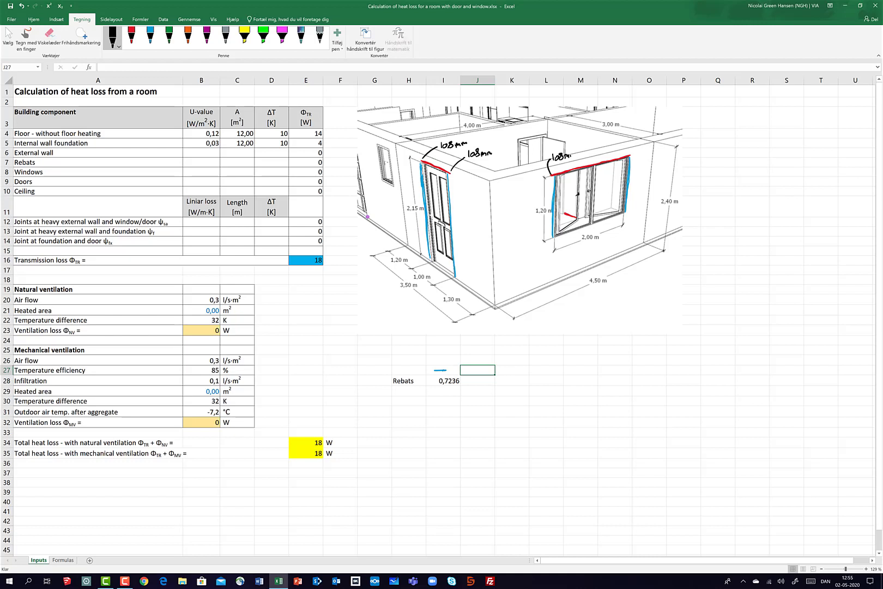
pyautogui.moveTo(627, 155); pyautogui.dragTo(647, 146)
pyautogui.hotkey('ctrl', 'z')
# Draw a short red dash above J28 and calculate the top rebate area in J28 with =(1+2*0,108+2+2*0,108)*0,054.
pyautogui.click(131, 37)
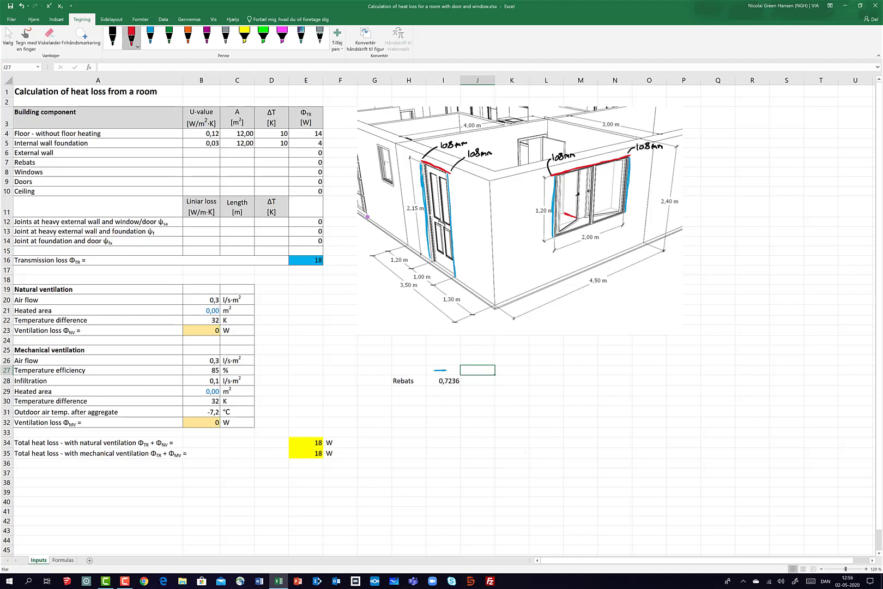
pyautogui.moveTo(472, 370); pyautogui.dragTo(481, 371)
pyautogui.click(469, 380)
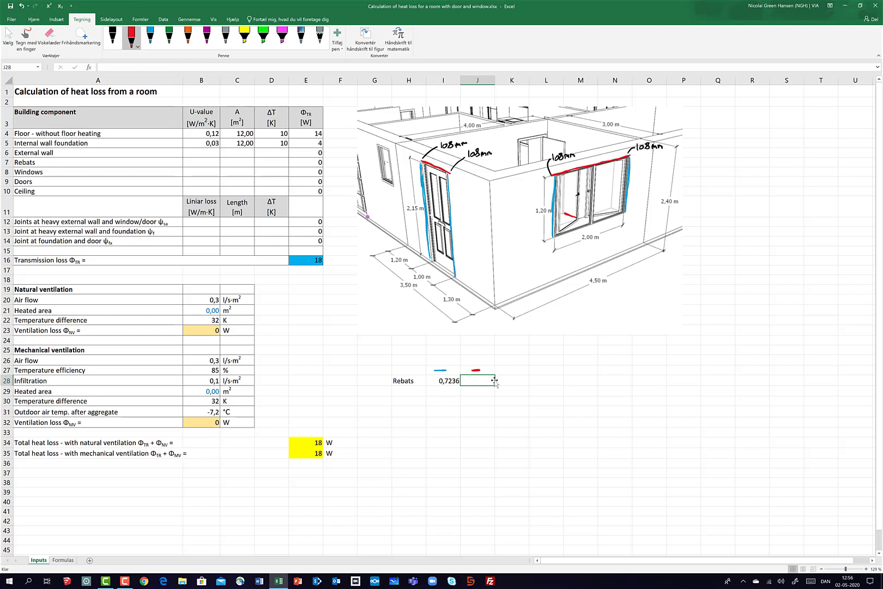
pyautogui.write('=')
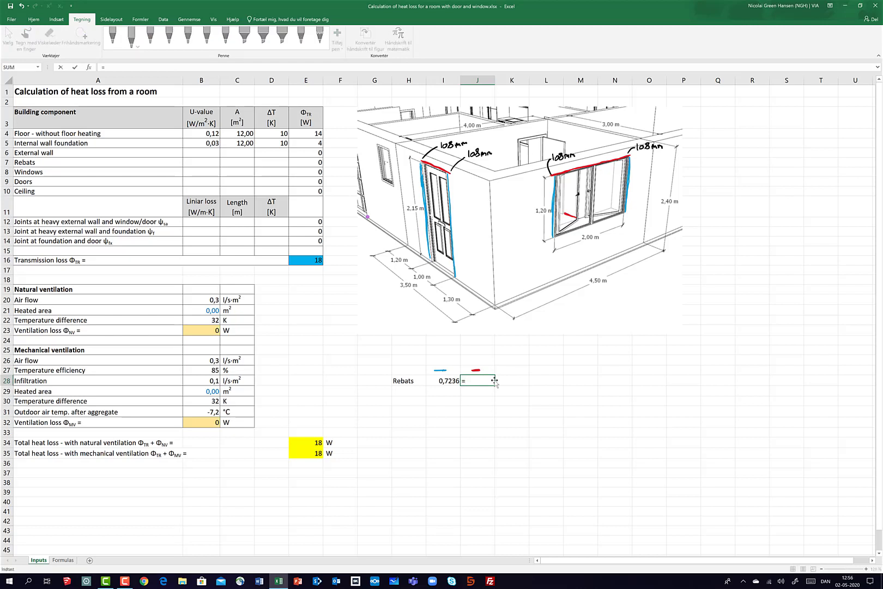
pyautogui.write('(1+2*0,108')
pyautogui.write('+2+2*')
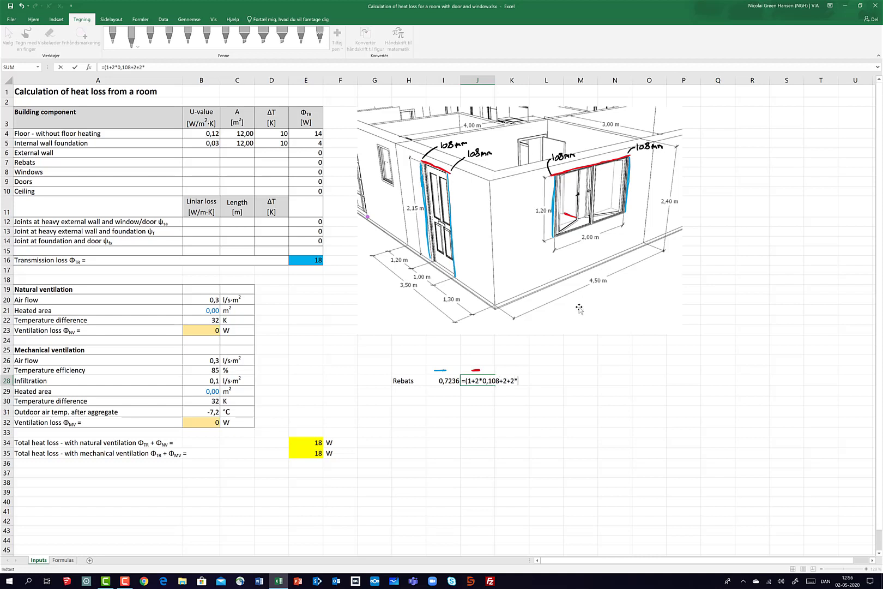
pyautogui.write('0,108)')
pyautogui.write('*0,054')
pyautogui.press('Return')
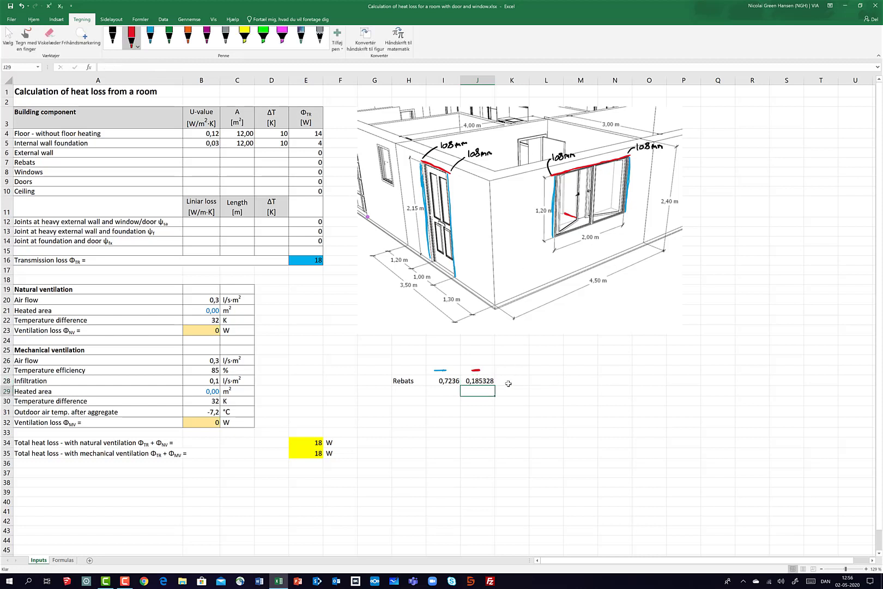
# Enter the heading Sum in K27 and total the two rebate areas in K28 with =sum(I28:J28).
pyautogui.click(507, 370)
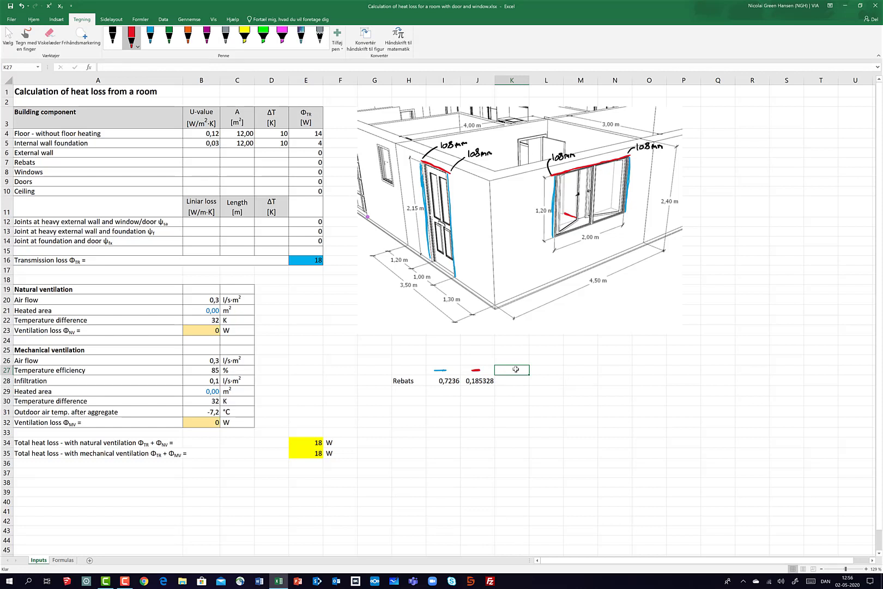
pyautogui.write('Sum')
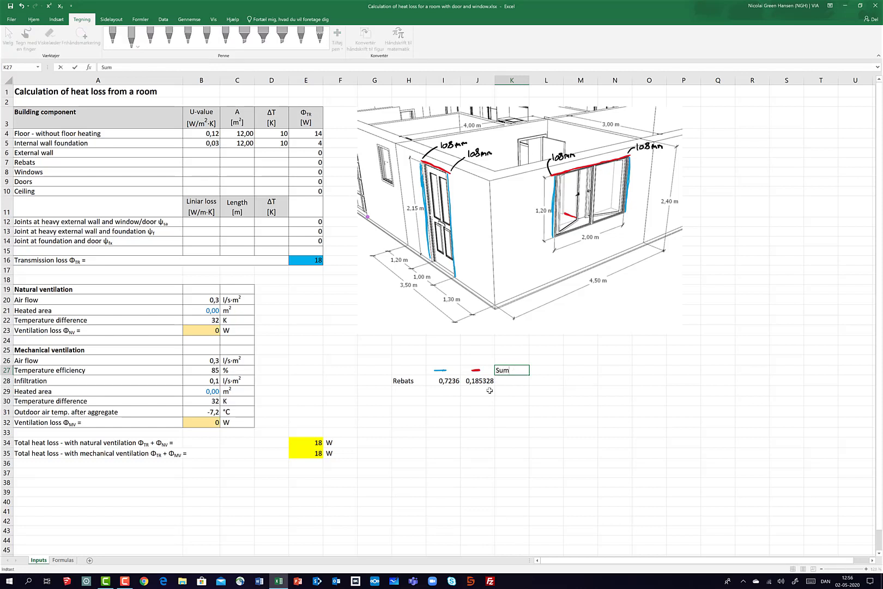
pyautogui.press('Return')
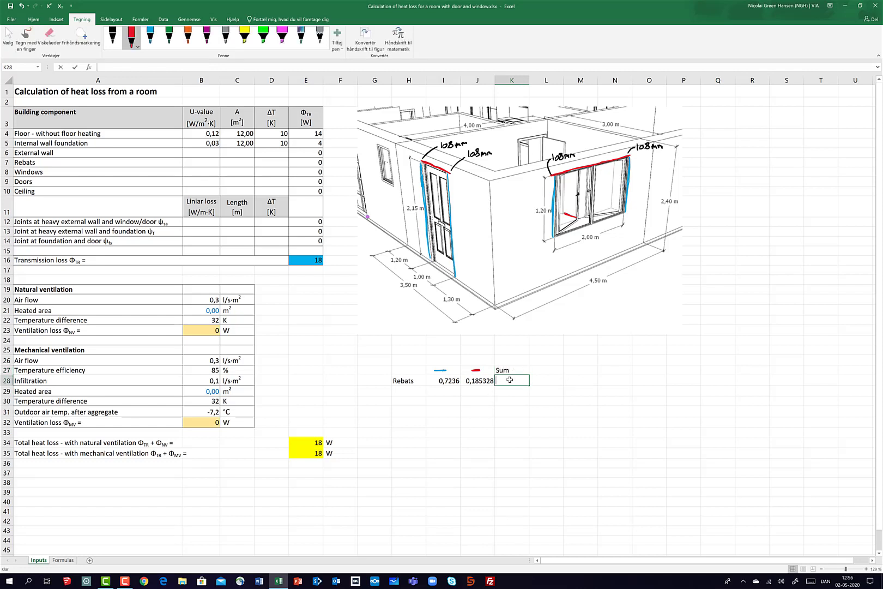
pyautogui.write('=sum(')
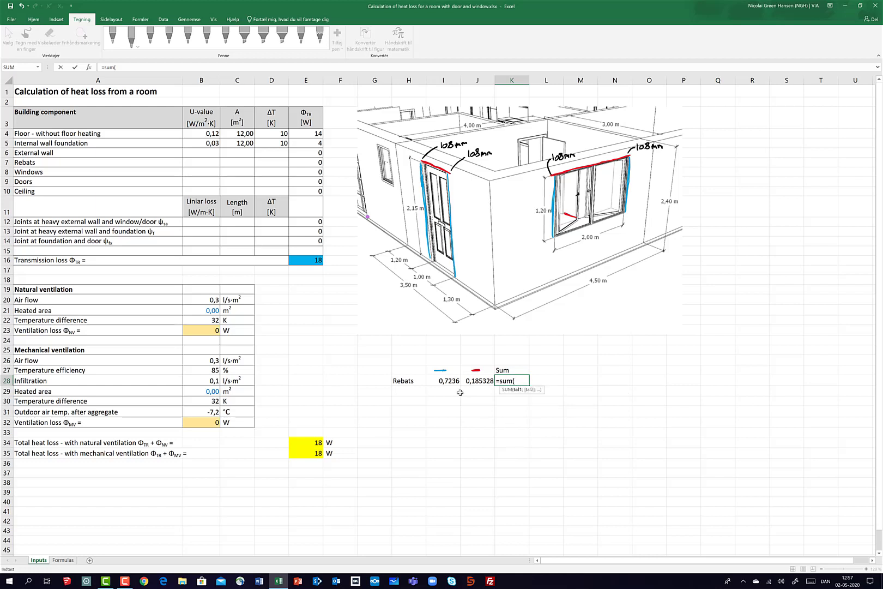
pyautogui.moveTo(446, 381); pyautogui.dragTo(479, 380)
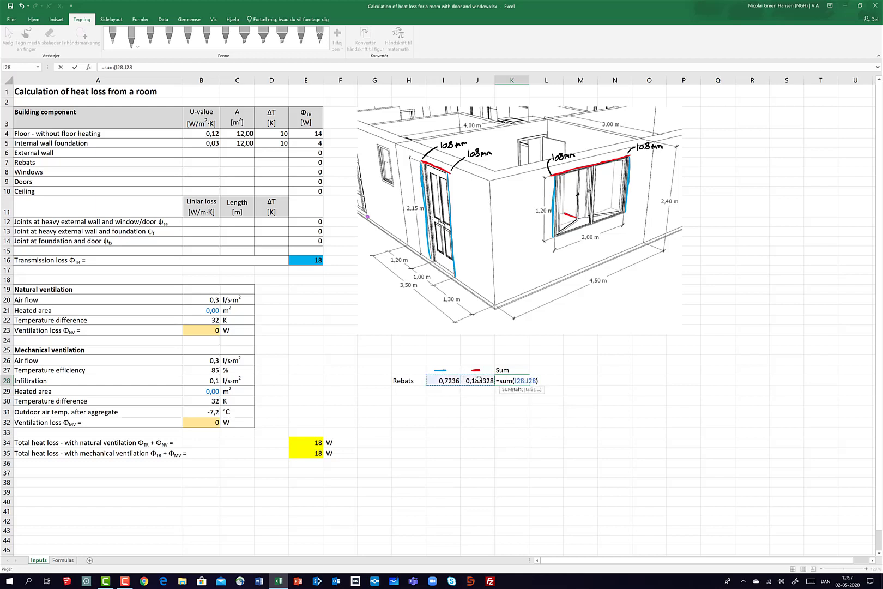
pyautogui.press('Return')
# Enter the unit m2 in L28 beside the summed rebate area.
pyautogui.click(550, 380)
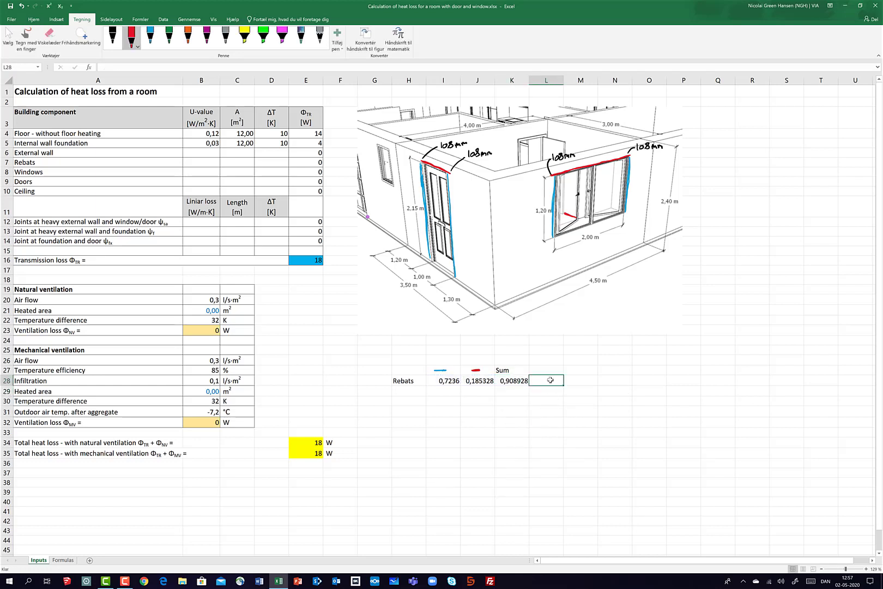
pyautogui.write('m2')
pyautogui.press('Return')
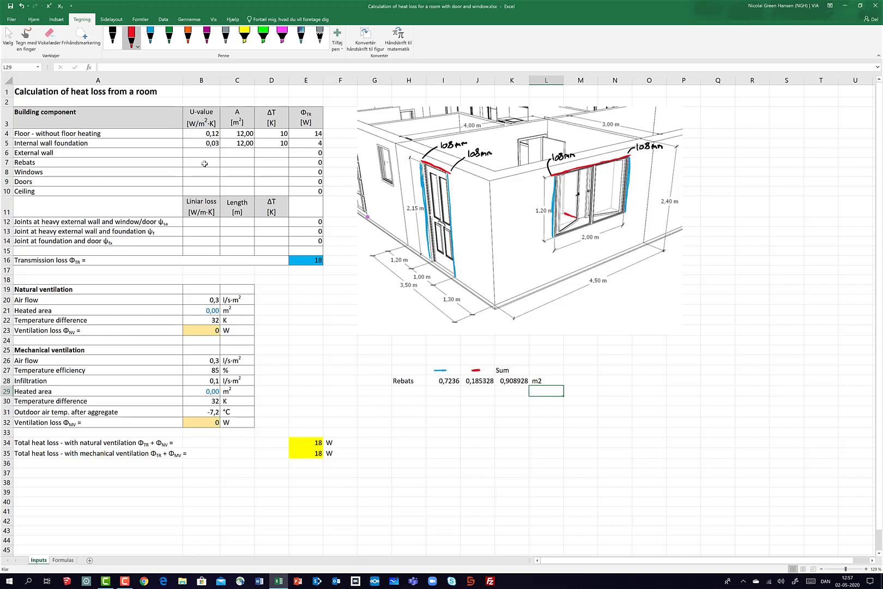
# Enter 0,91 as the Rebats area in C7 and 0,35 as its U-value in B7, and select its ΔT cell D7.
pyautogui.click(235, 163)
pyautogui.write('0,')
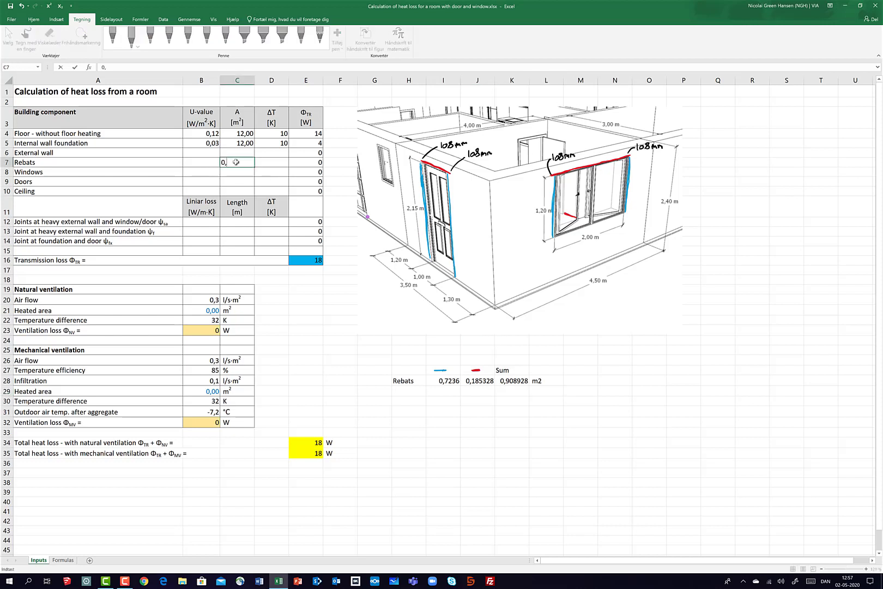
pyautogui.write('912')
pyautogui.press('BackSpace')
pyautogui.click(206, 163)
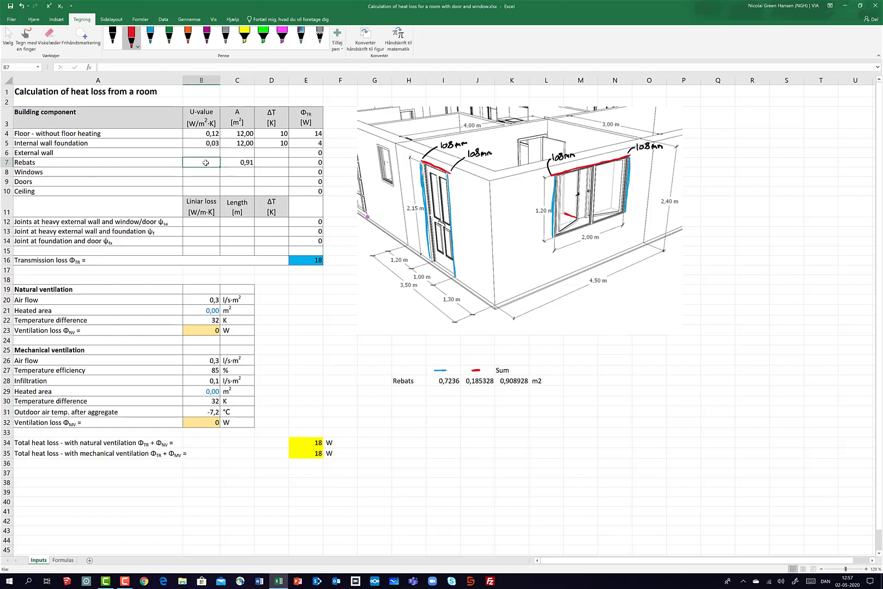
pyautogui.write('0,35')
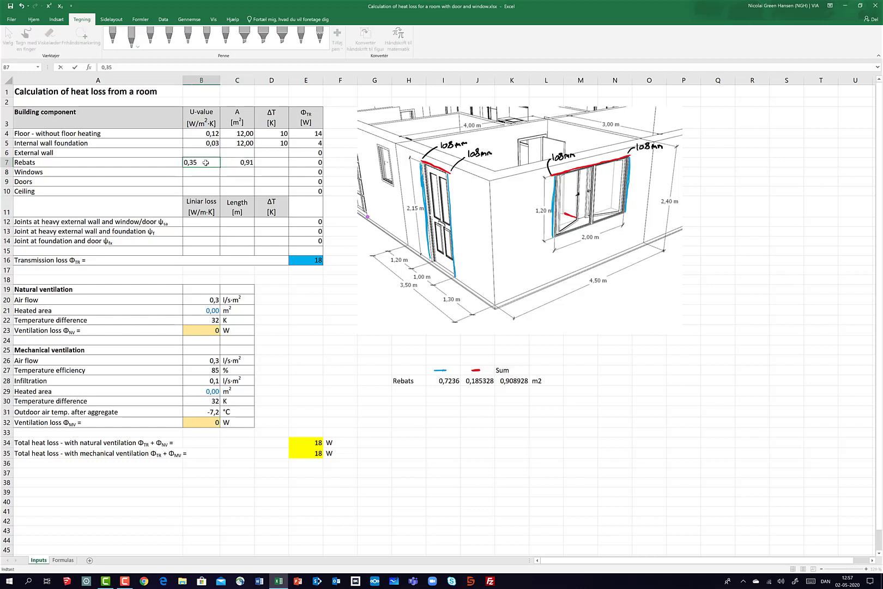
pyautogui.click(270, 163)
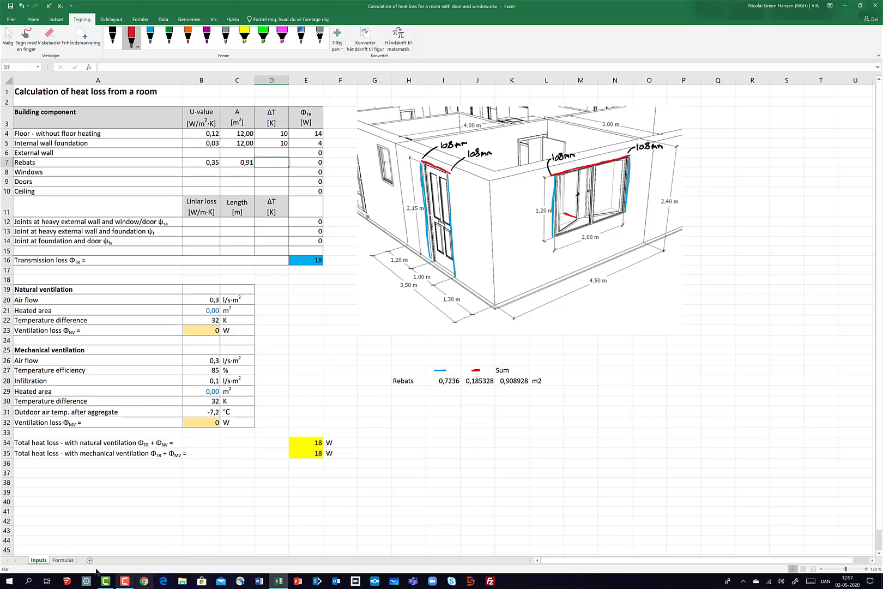
# Undo the three red circles around the temperatures in the Design temperatures figure on the Formulas sheet.
pyautogui.click(63, 560)
pyautogui.scroll(-4, 191, 469)
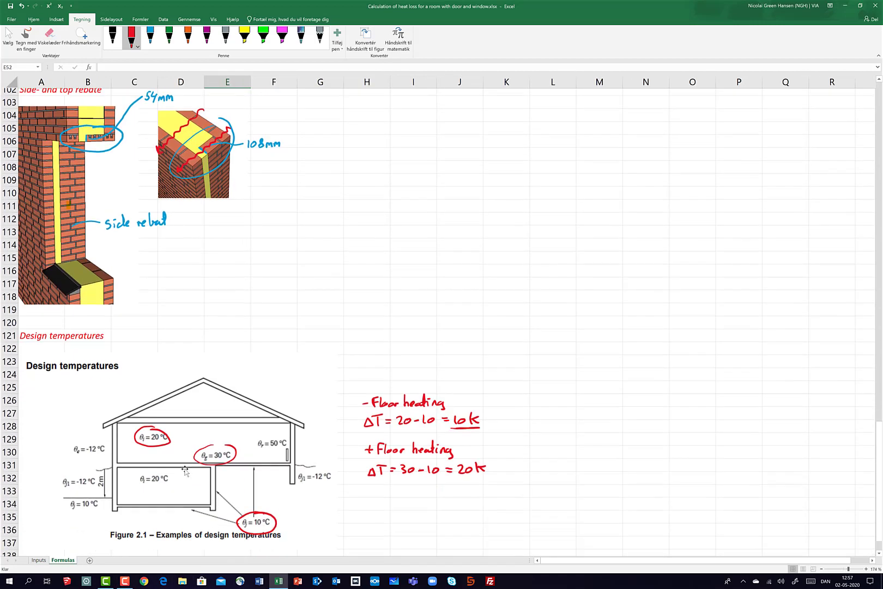
pyautogui.hotkey('ctrl', 'z')
pyautogui.hotkey('ctrl', 'z')
pyautogui.hotkey('ctrl', 'z')
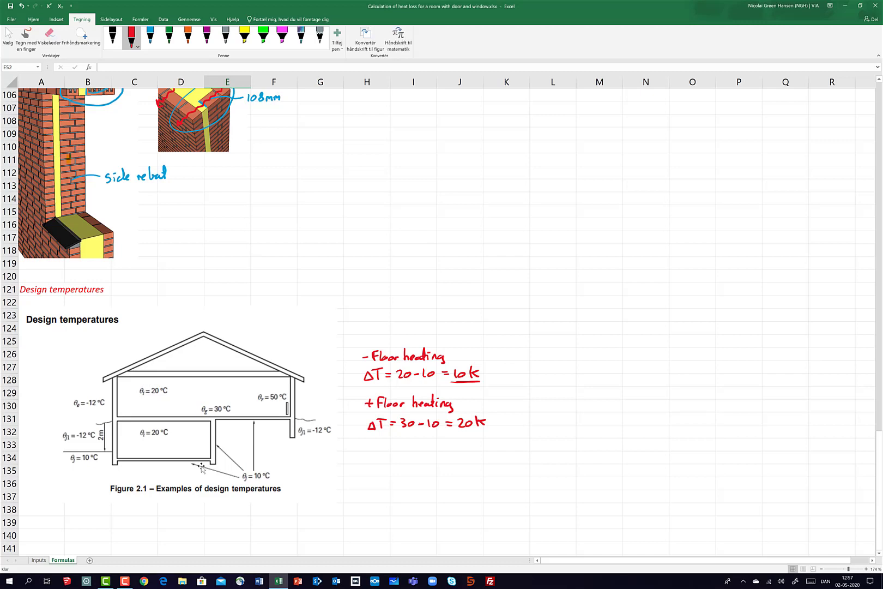
# Circle θi = 20 °C and θe = -12 °C in red and handwrite ΔT = 20-(-12) = 32K above, underlining 32K.
pyautogui.moveTo(149, 382)
pyautogui.mouseDown()
pyautogui.moveTo(136, 397)
pyautogui.moveTo(174, 396)
pyautogui.moveTo(144, 383)
pyautogui.mouseUp()
pyautogui.moveTo(91, 392)
pyautogui.mouseDown()
pyautogui.moveTo(66, 402)
pyautogui.moveTo(87, 414)
pyautogui.moveTo(109, 407)
pyautogui.moveTo(96, 391)
pyautogui.moveTo(79, 392)
pyautogui.mouseUp()
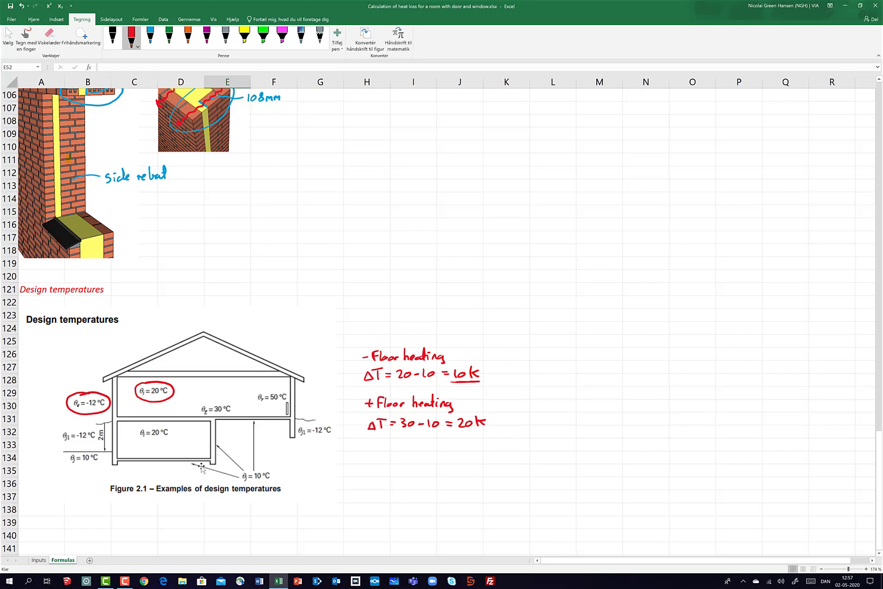
pyautogui.moveTo(42, 351)
pyautogui.mouseDown()
pyautogui.moveTo(47, 359)
pyautogui.moveTo(55, 348)
pyautogui.moveTo(68, 357)
pyautogui.moveTo(94, 352)
pyautogui.mouseUp()
pyautogui.moveTo(97, 347)
pyautogui.mouseDown()
pyautogui.moveTo(104, 357)
pyautogui.moveTo(140, 354)
pyautogui.mouseUp()
pyautogui.moveTo(142, 351)
pyautogui.mouseDown()
pyautogui.moveTo(147, 355)
pyautogui.moveTo(141, 351)
pyautogui.mouseUp()
pyautogui.moveTo(119, 359); pyautogui.dragTo(142, 358)
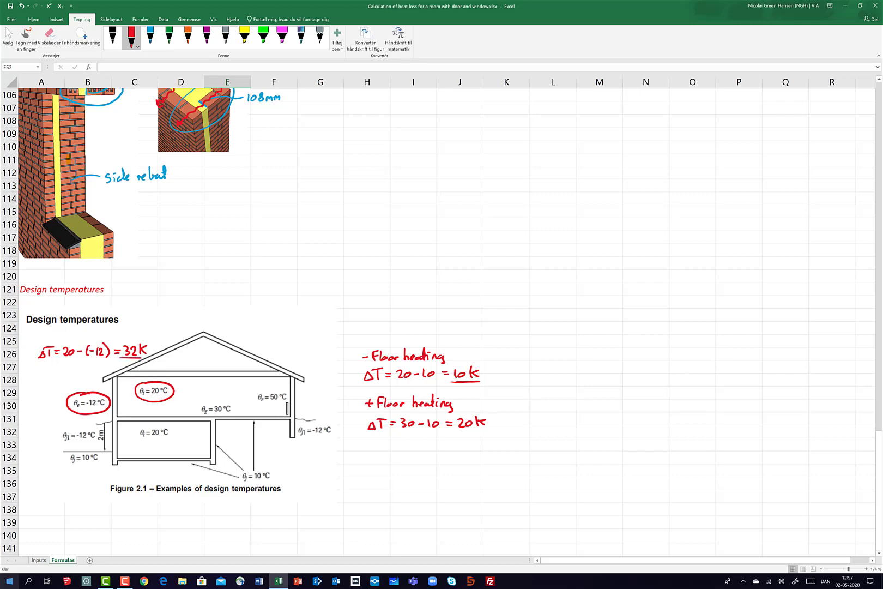
# Enter 32 as the Rebats temperature difference in D7 on the Inputs sheet.
pyautogui.click(39, 560)
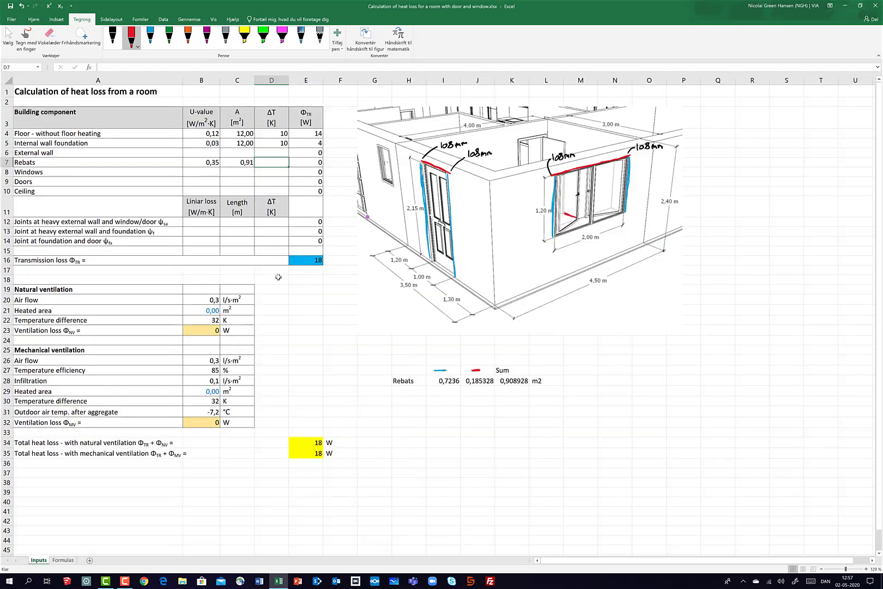
pyautogui.write('32')
pyautogui.press('Return')
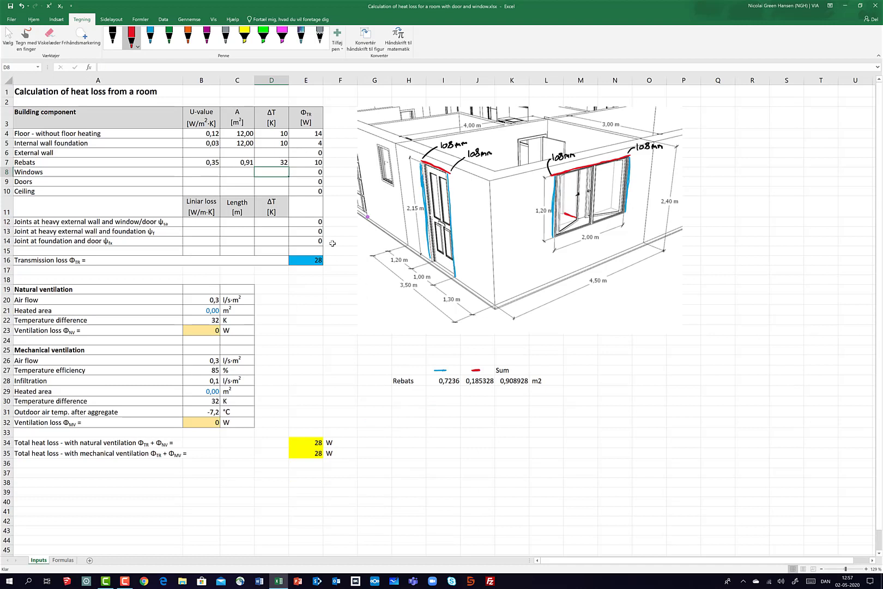
# Enter the Rebats heat loss formula =B7*C7*D7 in E7, multiplying U-value, area and temperature difference.
pyautogui.click(312, 163)
pyautogui.write('=')
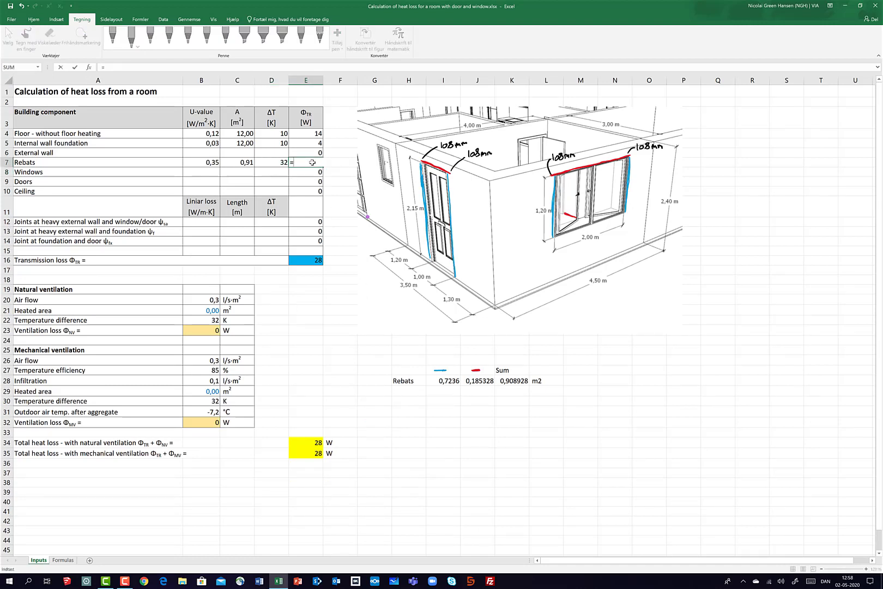
pyautogui.click(212, 159)
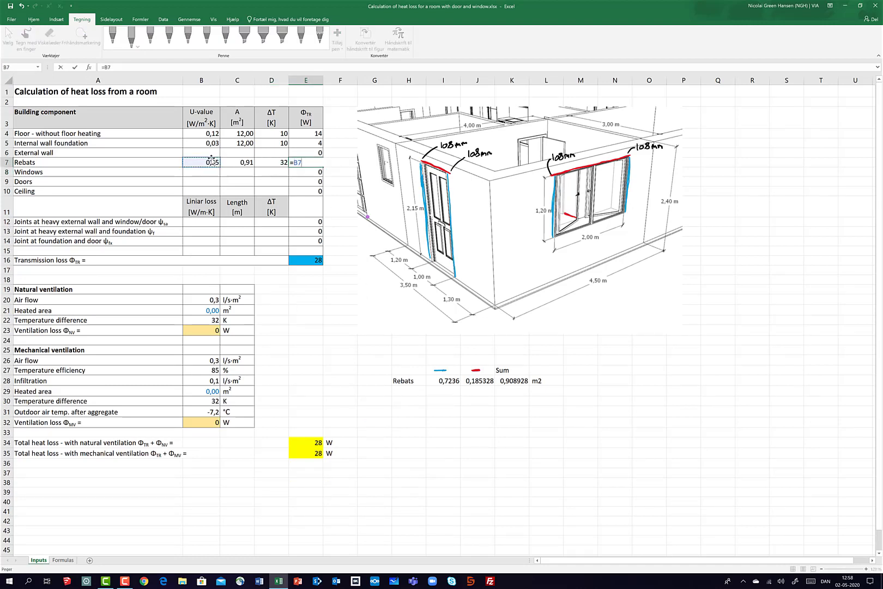
pyautogui.write('*')
pyautogui.click(249, 162)
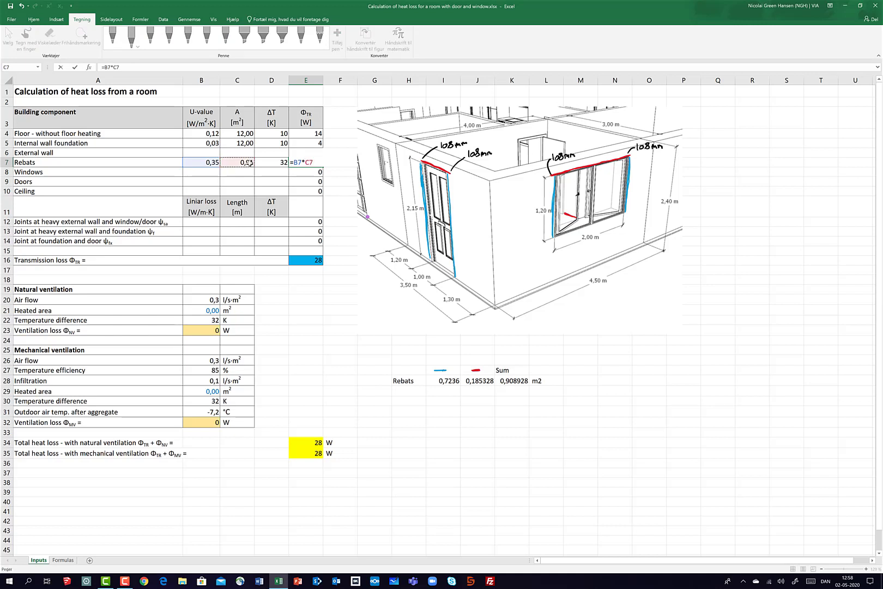
pyautogui.write('*')
pyautogui.click(283, 162)
pyautogui.press('Return')
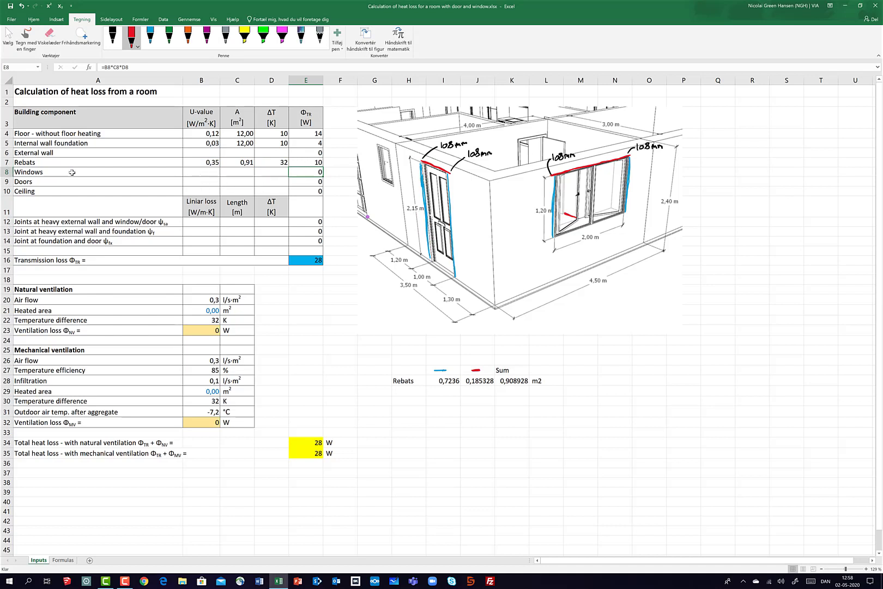
# Enter 1,1 as the Windows U-value in B8 and calculate the window area in C8 with =1,2*2.
pyautogui.click(204, 172)
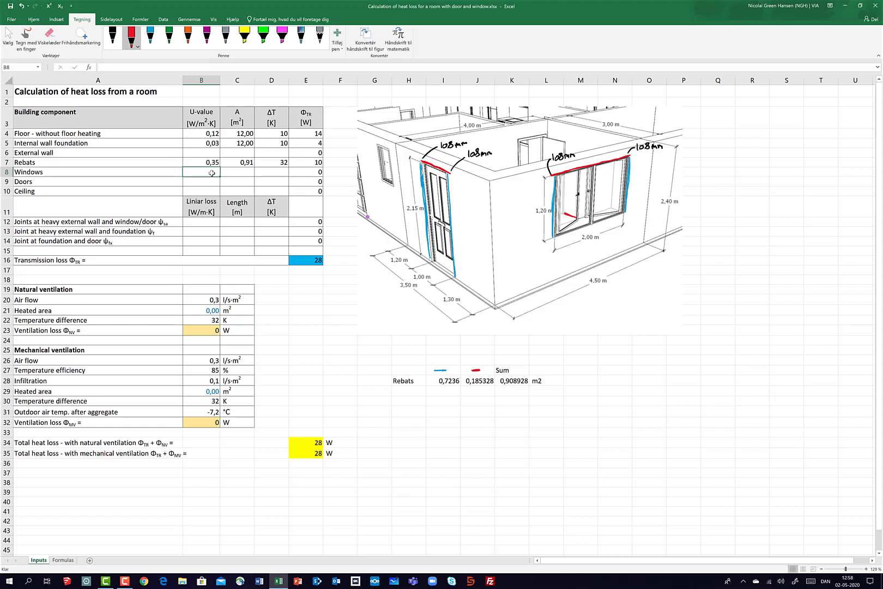
pyautogui.write('1,1')
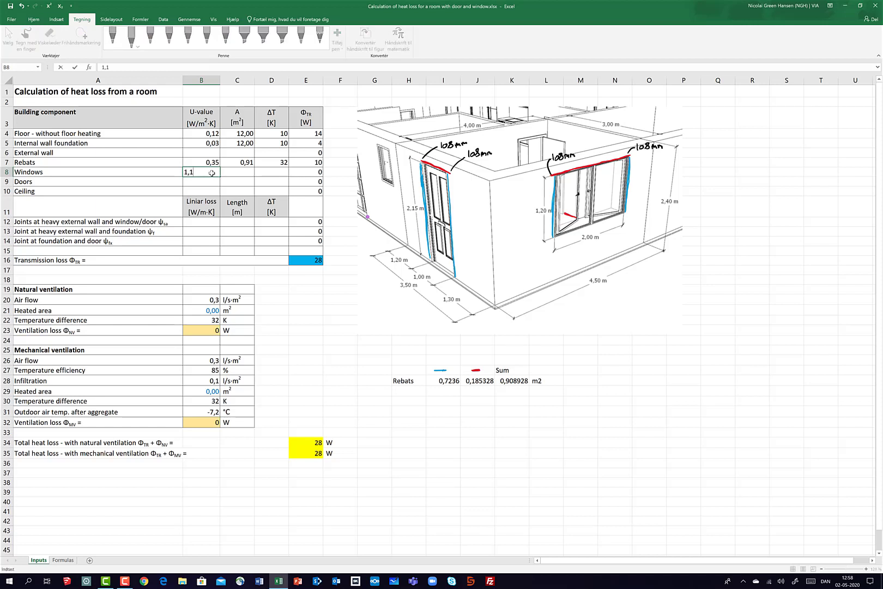
pyautogui.click(232, 173)
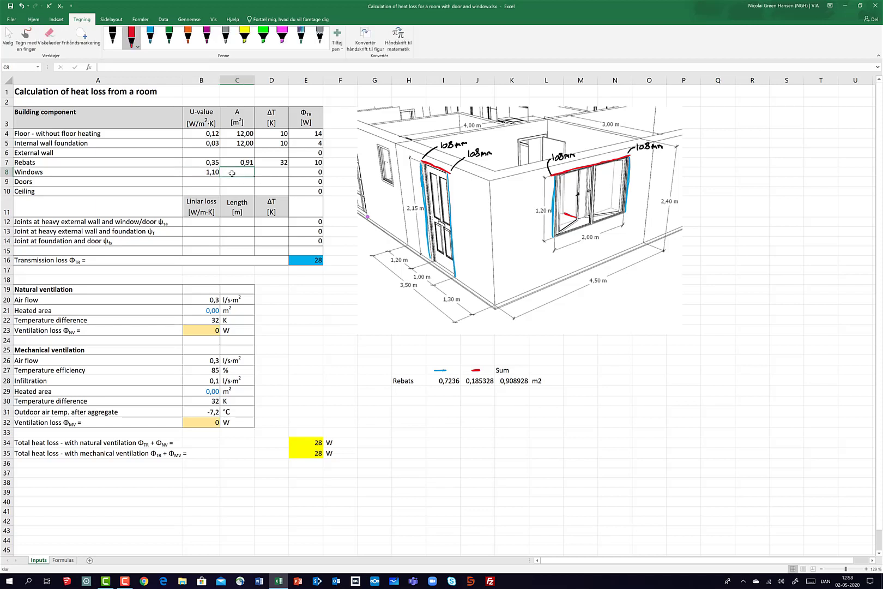
pyautogui.write('=')
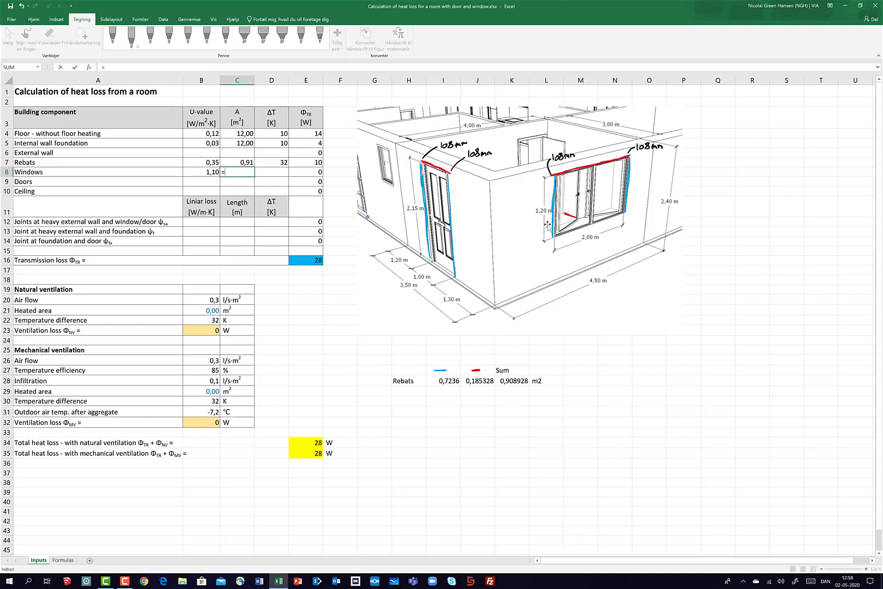
pyautogui.write('1,2*2')
pyautogui.press('Return')
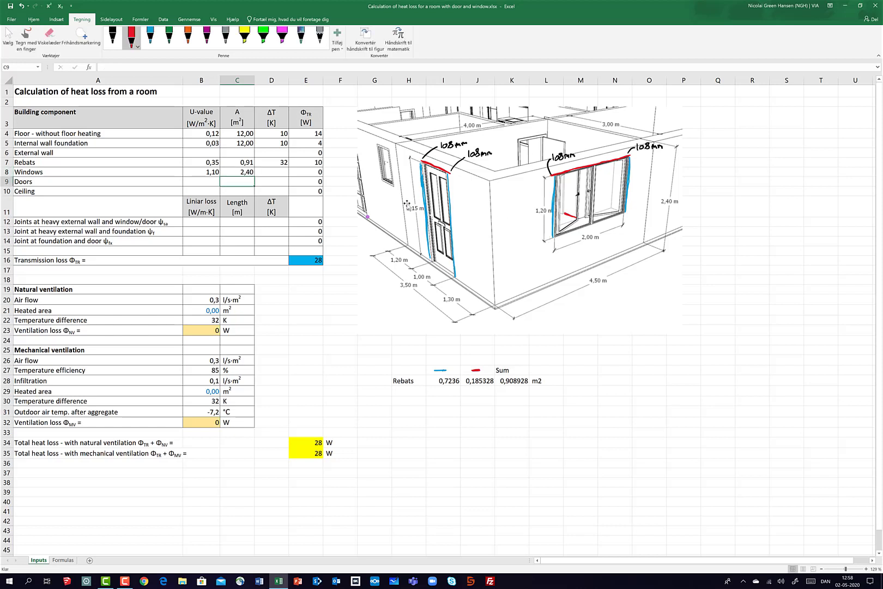
# Fill the temperature difference 32 from D7 down to the Windows row in D8 and check the heat loss formula in E8.
pyautogui.click(273, 172)
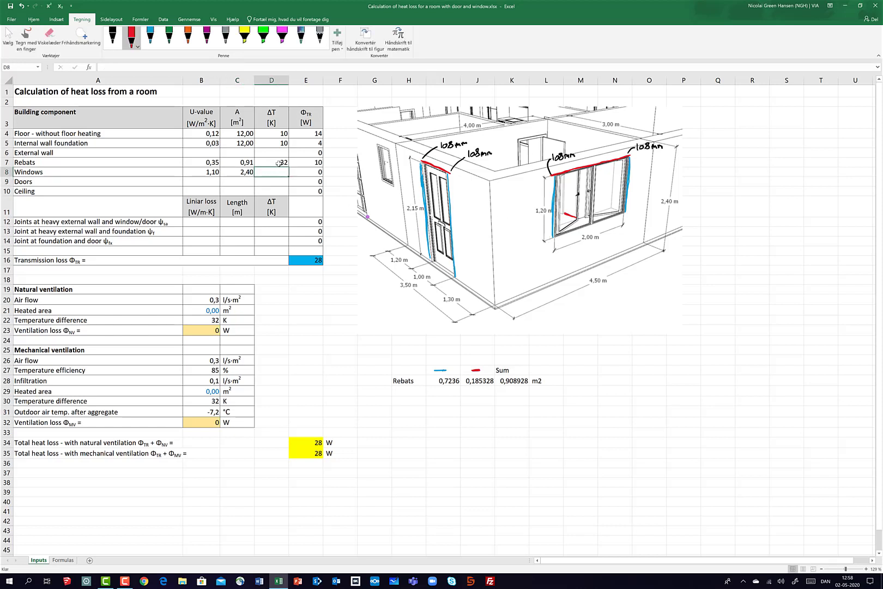
pyautogui.click(281, 163)
pyautogui.moveTo(288, 166); pyautogui.dragTo(288, 176)
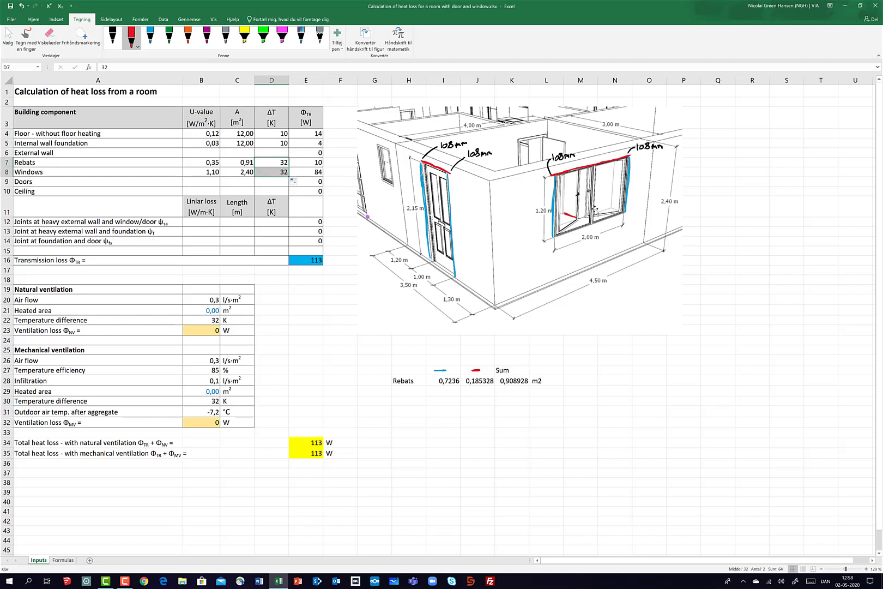
pyautogui.click(316, 172)
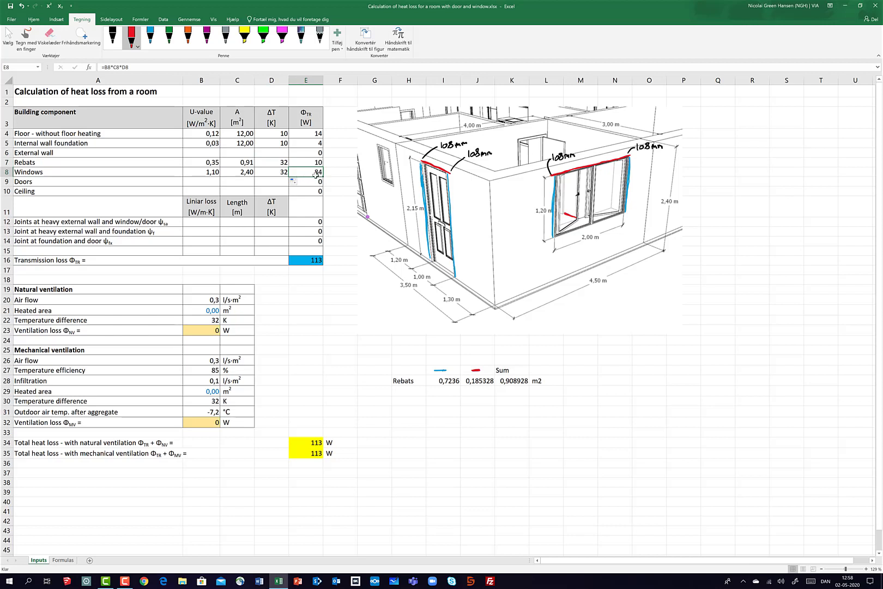
# Enter 1,2 as the Doors U-value in B9 and calculate the door area in C9 with =1*2,15.
pyautogui.click(201, 182)
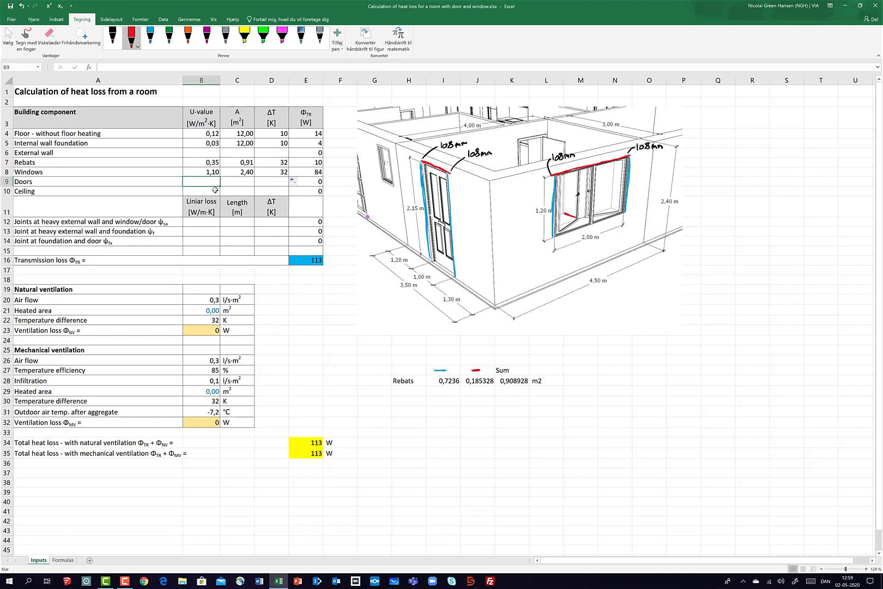
pyautogui.write('1,2')
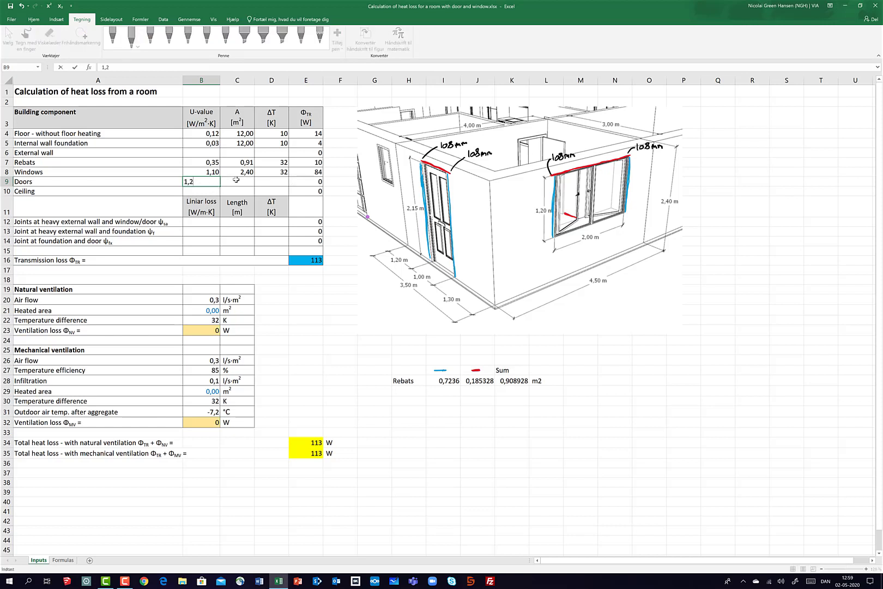
pyautogui.click(238, 180)
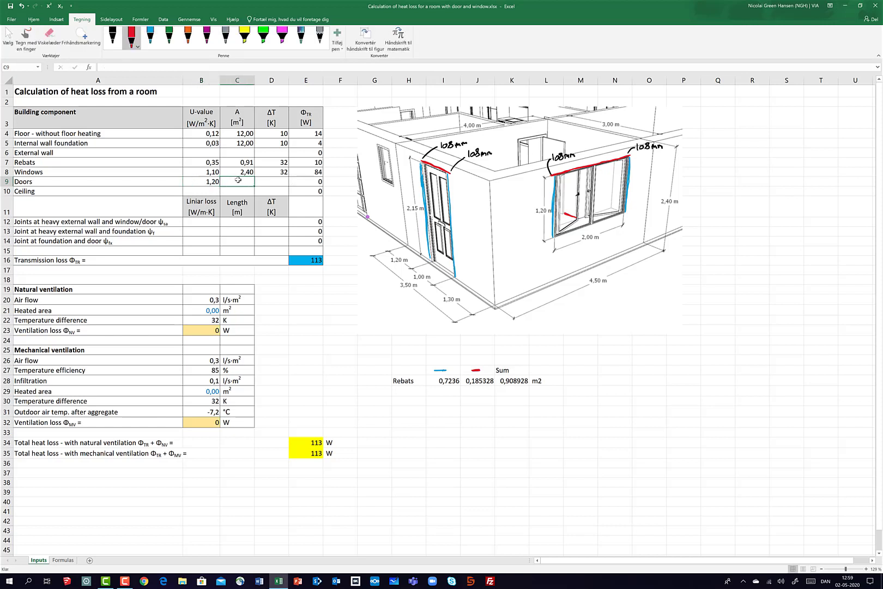
pyautogui.write('=1*2,15')
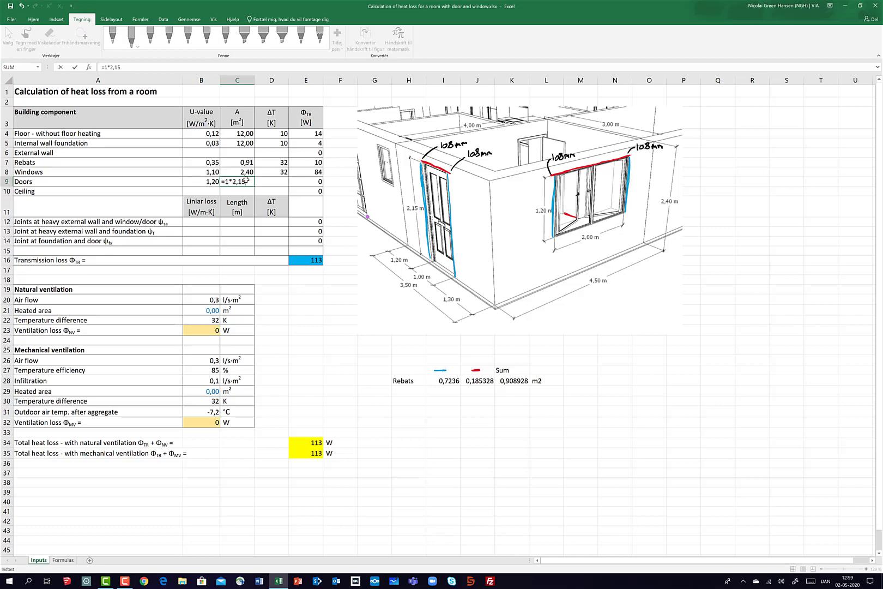
pyautogui.press('Return')
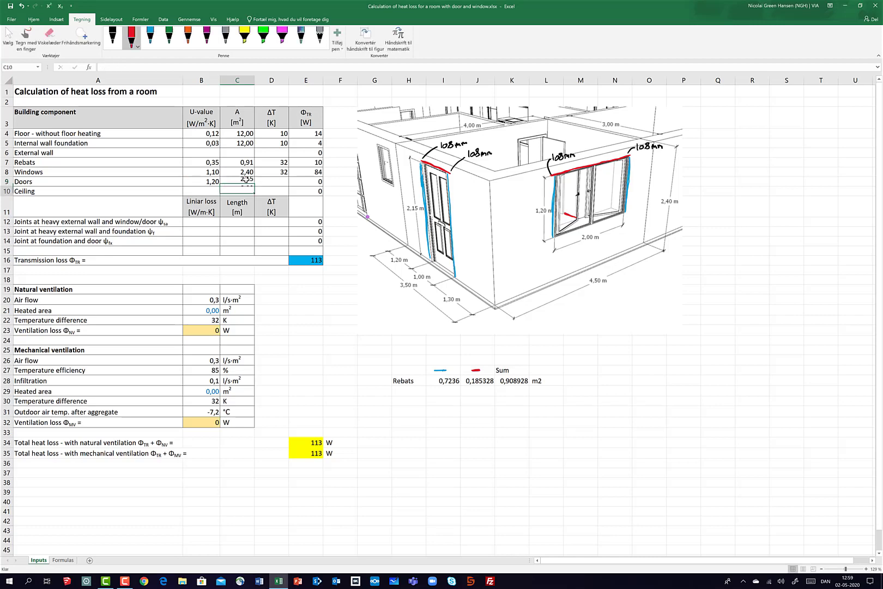
# Copy the Windows temperature difference 32 from D8 into the Doors cell D9 and check the heat loss formula in E9.
pyautogui.click(280, 178)
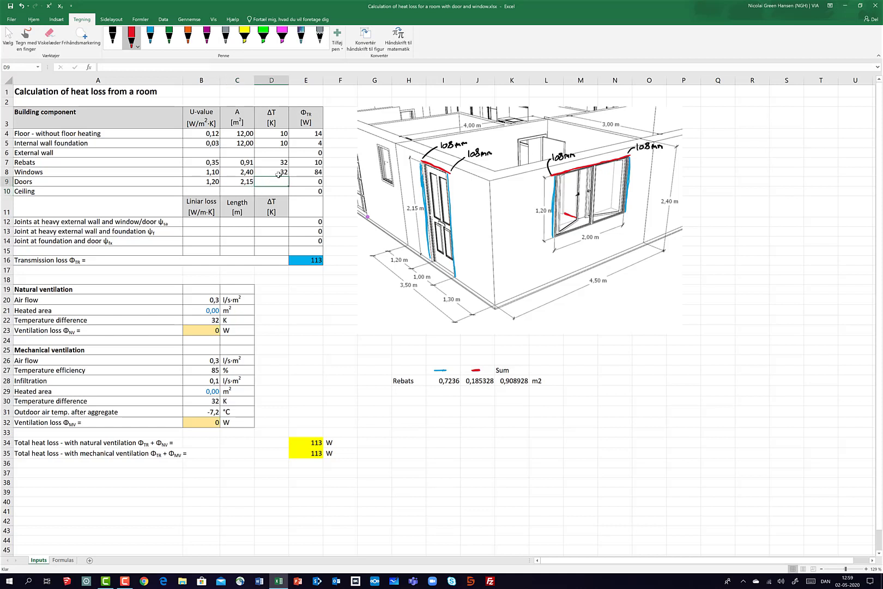
pyautogui.click(279, 171)
pyautogui.moveTo(288, 176); pyautogui.dragTo(288, 184)
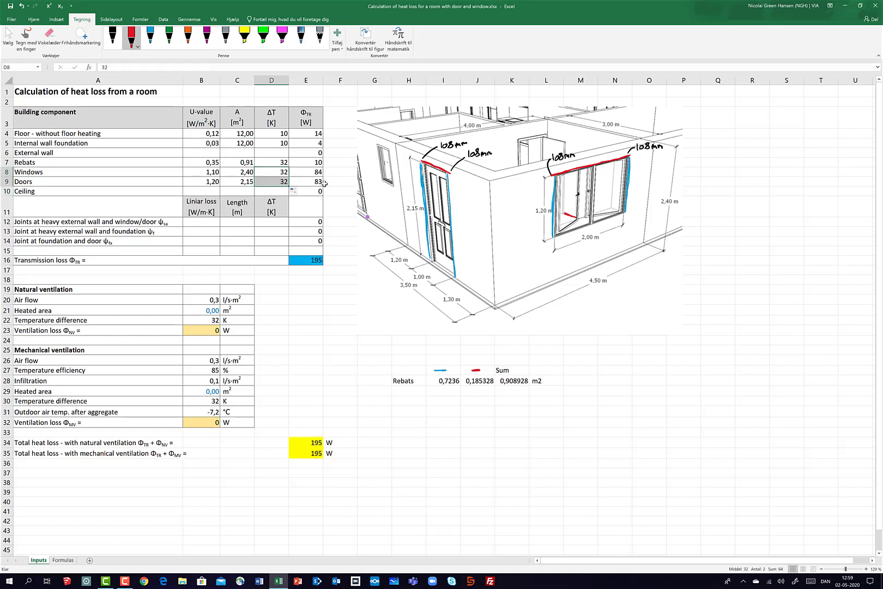
pyautogui.click(321, 182)
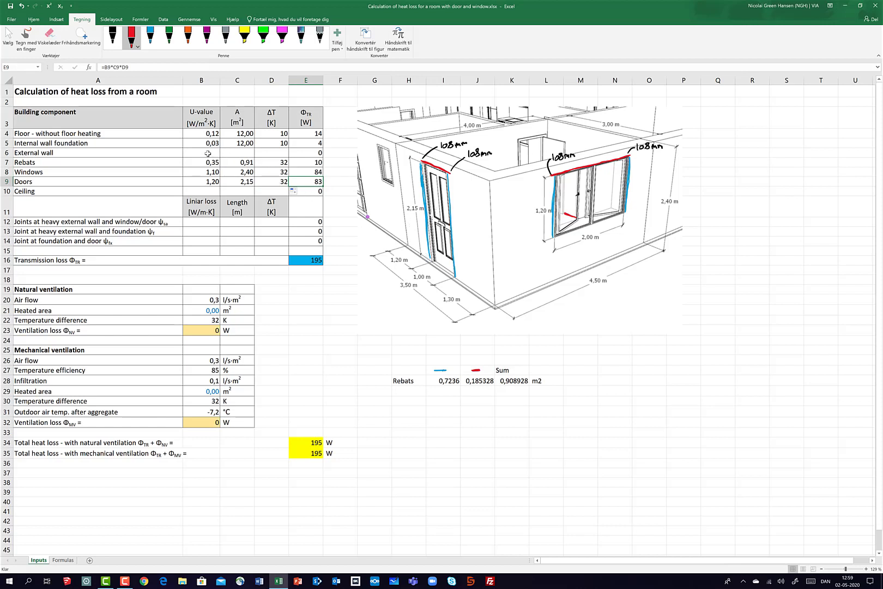
# Extend the component label in A6 to External wall - net.
pyautogui.click(207, 153)
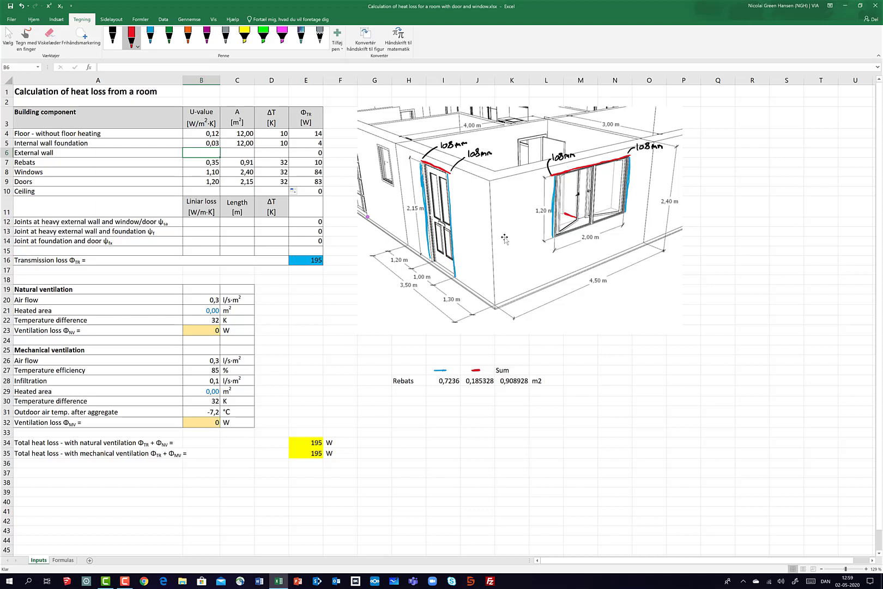
pyautogui.doubleClick(111, 153)
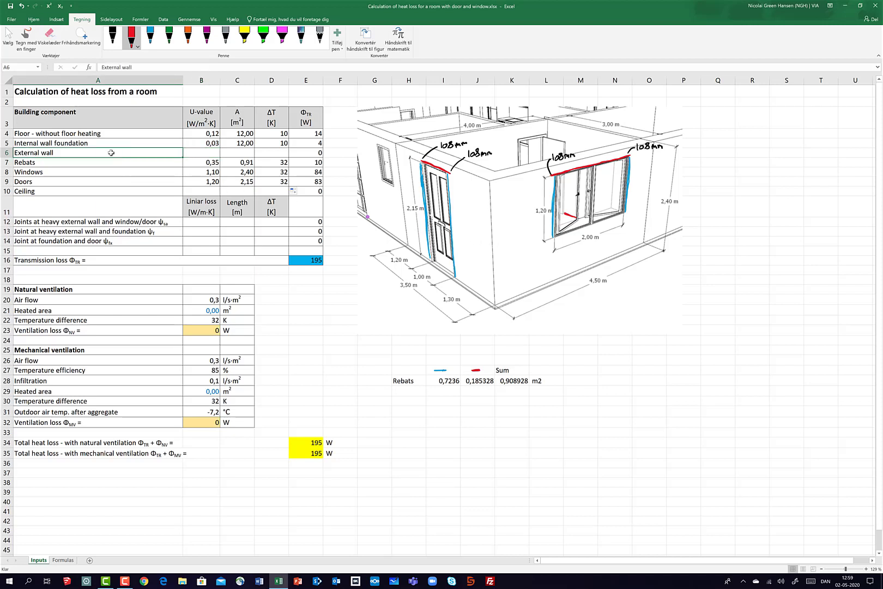
pyautogui.write('- ')
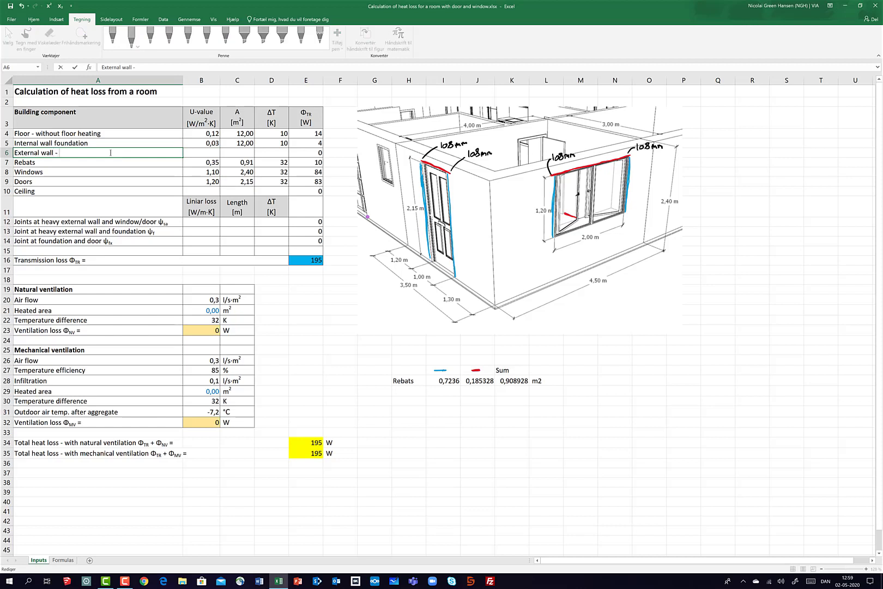
pyautogui.write('net')
pyautogui.click(238, 154)
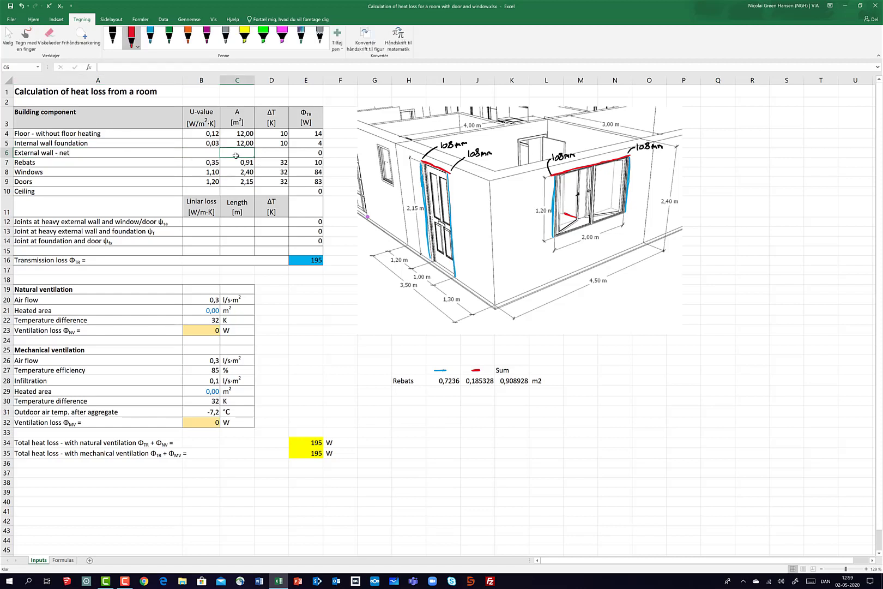
# Enter 0,2 as the external wall's U-value in B6.
pyautogui.click(208, 154)
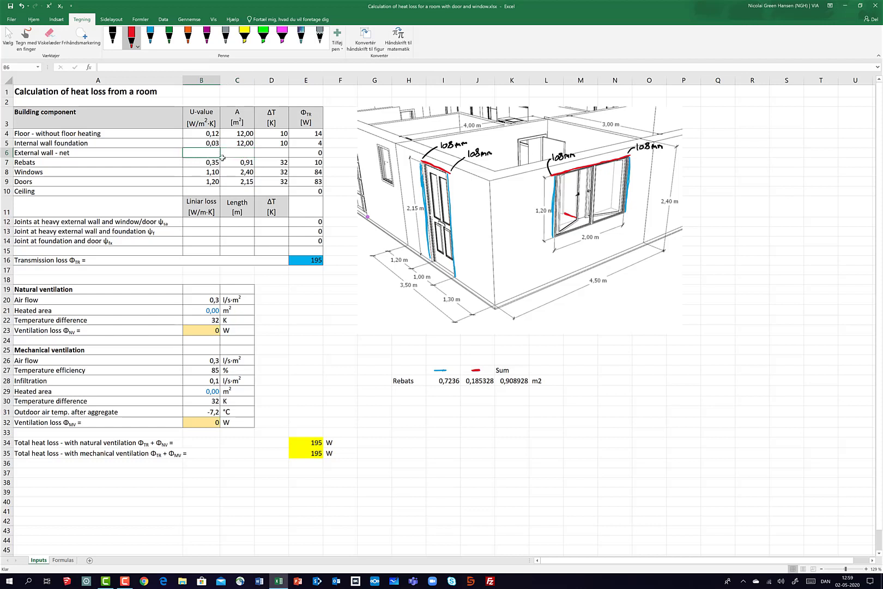
pyautogui.write('0')
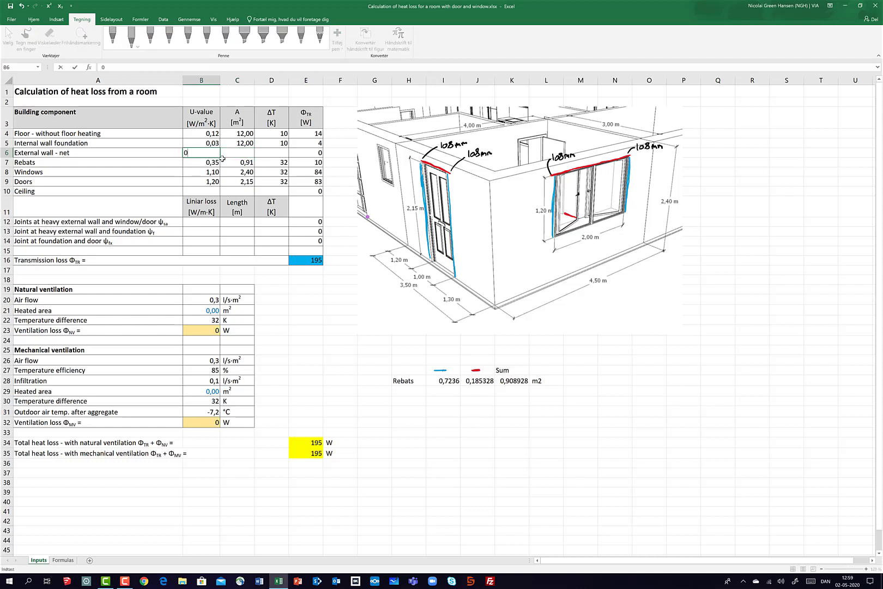
pyautogui.write(',2')
# Calculate the net external wall area in C6 with =(3,5+4,5)*2,4-C7-C8-C9.
pyautogui.click(235, 153)
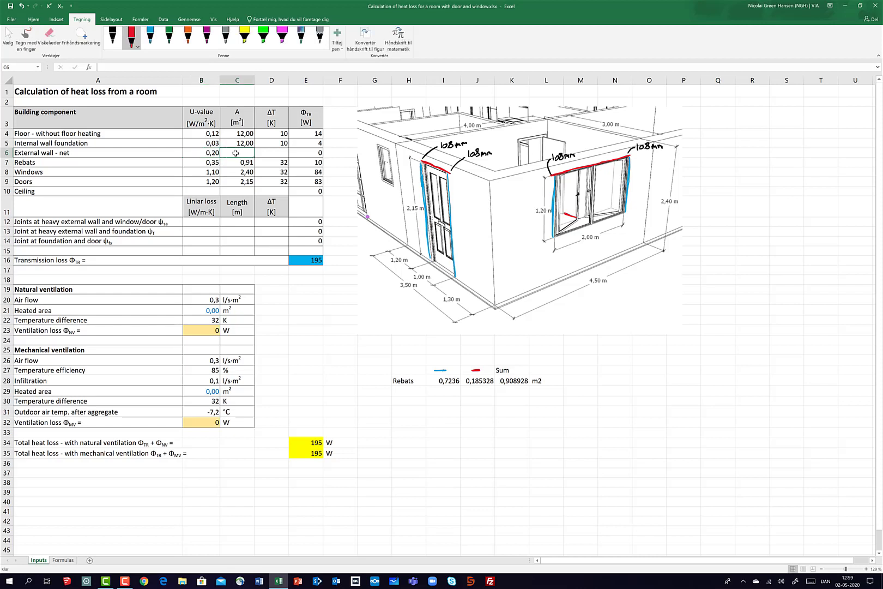
pyautogui.write('=(3,5+4,5)*2,4-')
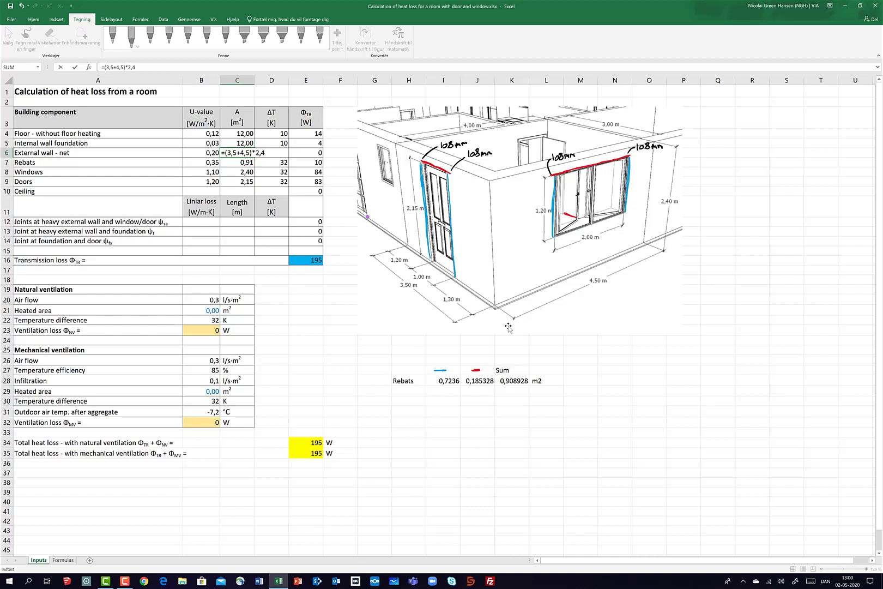
pyautogui.click(241, 162)
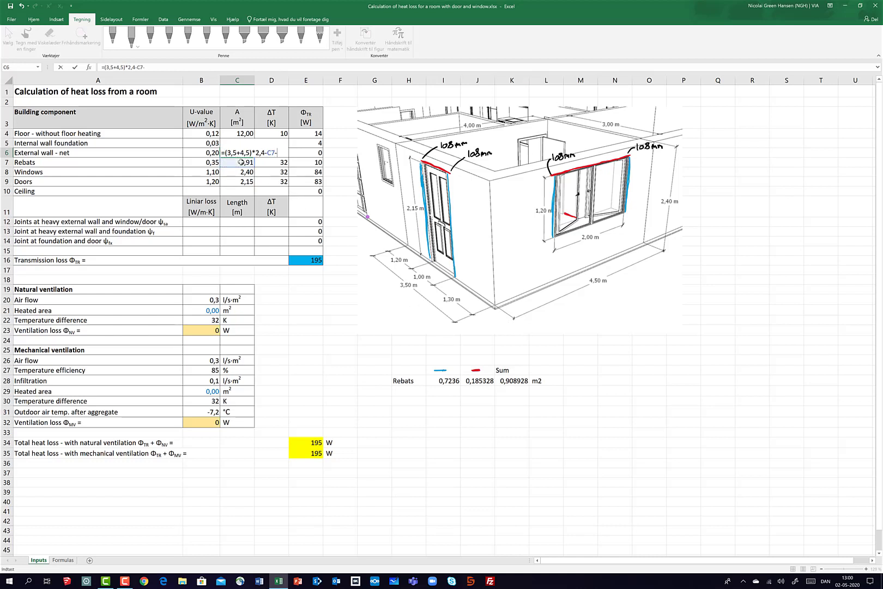
pyautogui.write('-')
pyautogui.click(238, 172)
pyautogui.write('-')
pyautogui.click(248, 181)
pyautogui.press('Return')
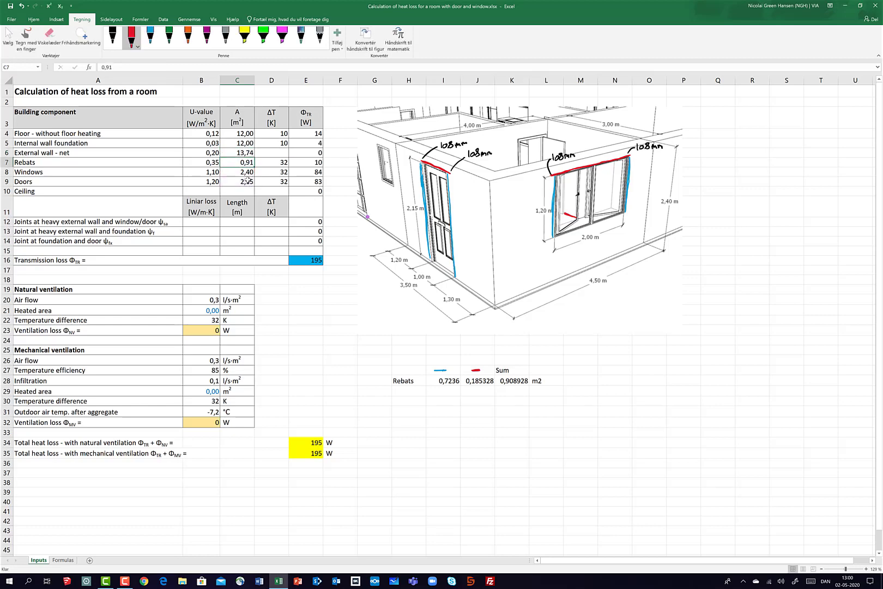
# Enter 32 as the external wall's temperature difference in D6.
pyautogui.click(276, 152)
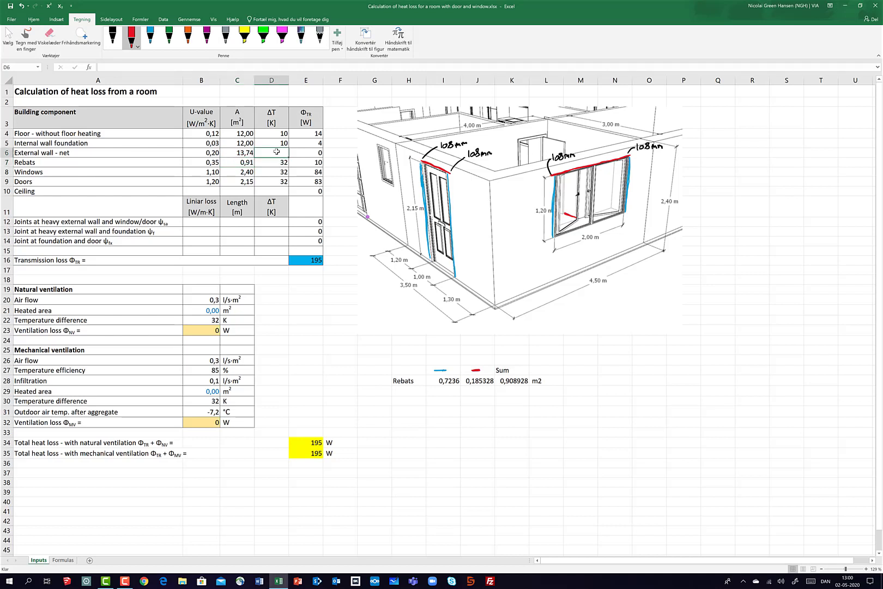
pyautogui.write('32')
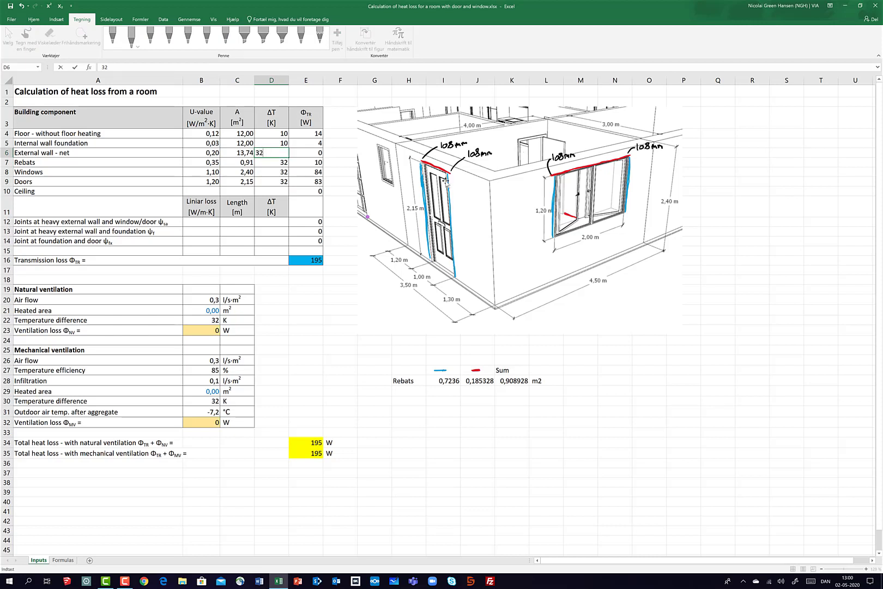
pyautogui.press('Tab')
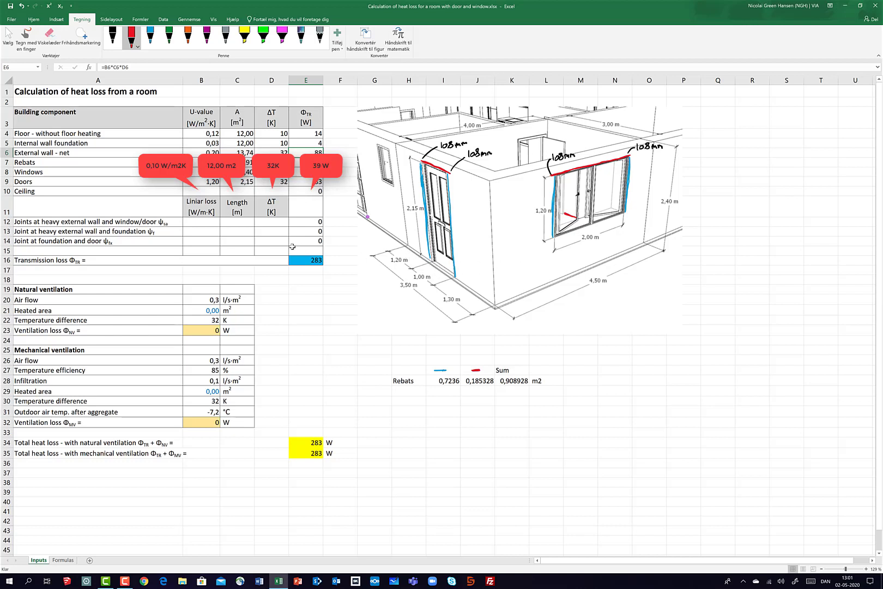
# Trace the external wall joints around the door and the window on the room drawing with the orange pen.
pyautogui.click(159, 222)
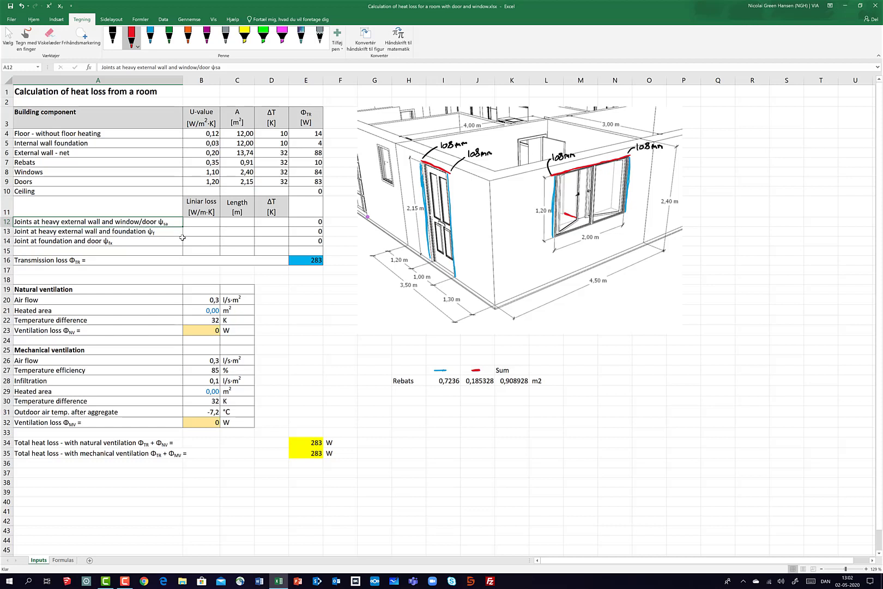
pyautogui.click(169, 37)
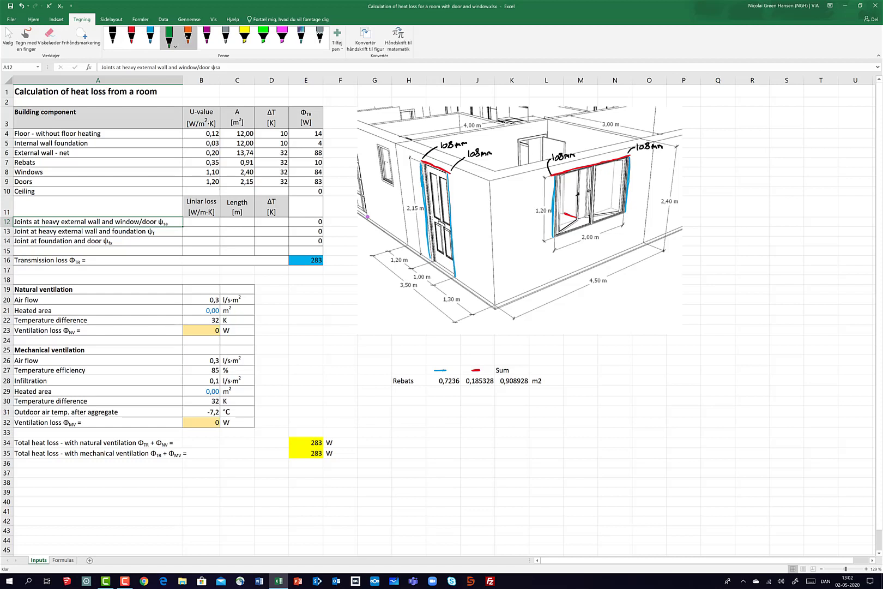
pyautogui.click(188, 37)
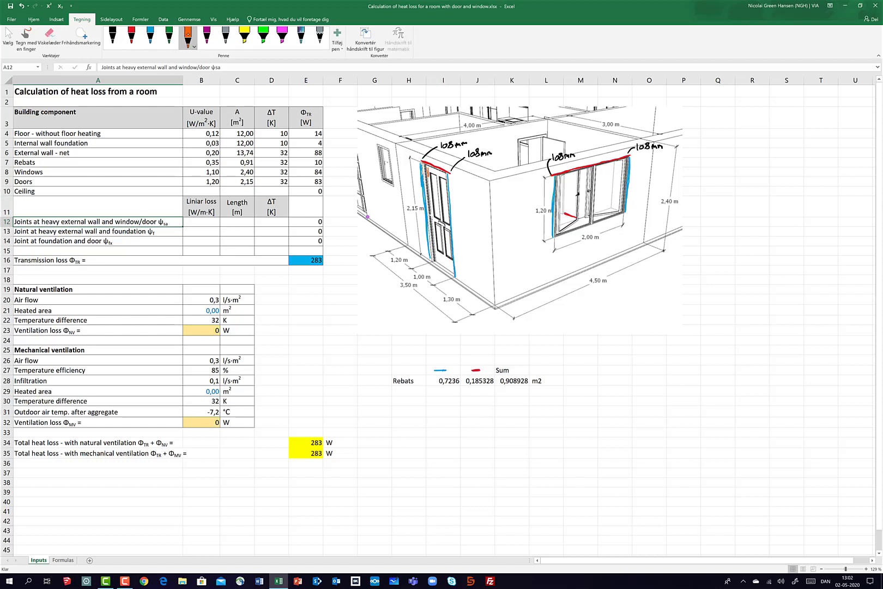
pyautogui.moveTo(428, 178); pyautogui.dragTo(429, 187)
pyautogui.moveTo(448, 211); pyautogui.dragTo(449, 223)
pyautogui.moveTo(561, 172)
pyautogui.mouseDown()
pyautogui.moveTo(624, 160)
pyautogui.moveTo(619, 213)
pyautogui.mouseUp()
pyautogui.moveTo(557, 174)
pyautogui.mouseDown()
pyautogui.moveTo(556, 231)
pyautogui.moveTo(620, 212)
pyautogui.mouseUp()
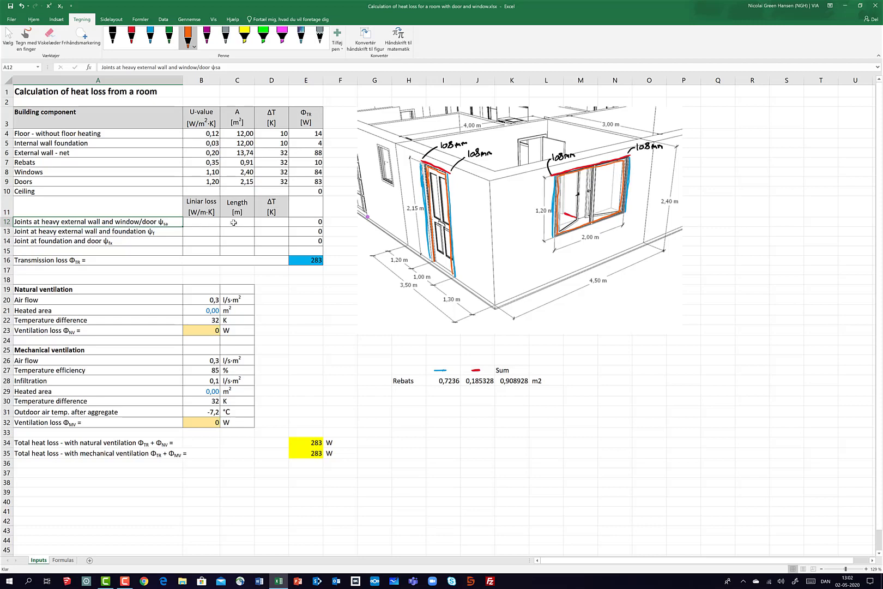
pyautogui.click(244, 224)
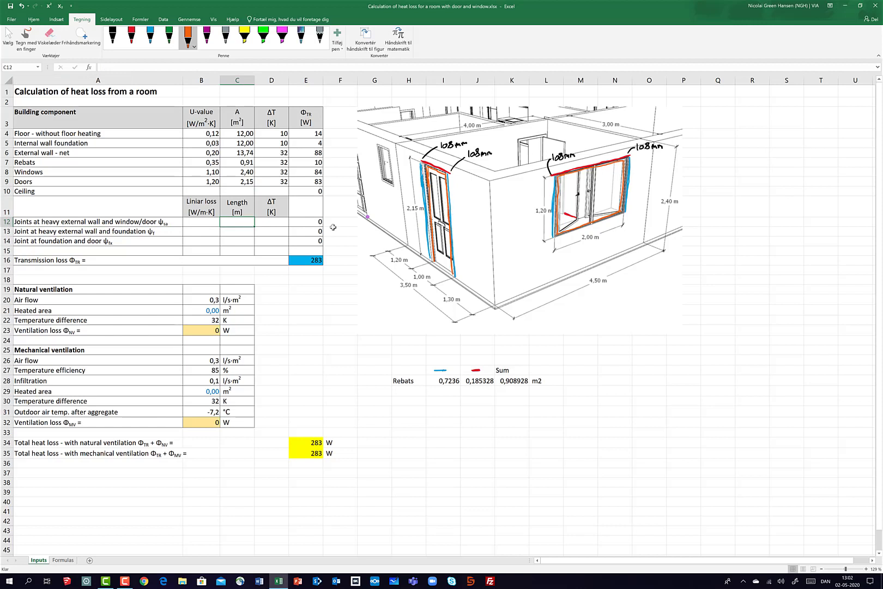
pyautogui.write('=(')
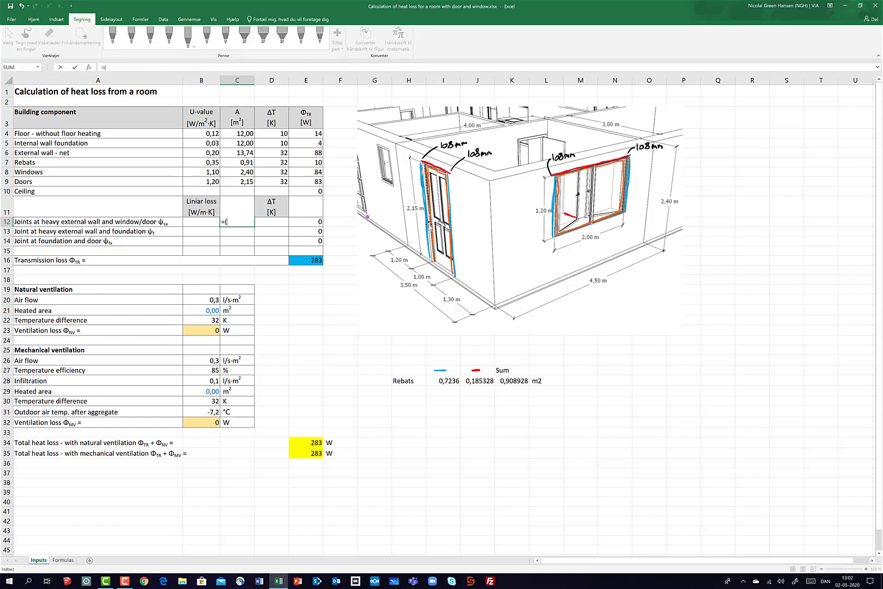
pyautogui.write('2*2,15+1')
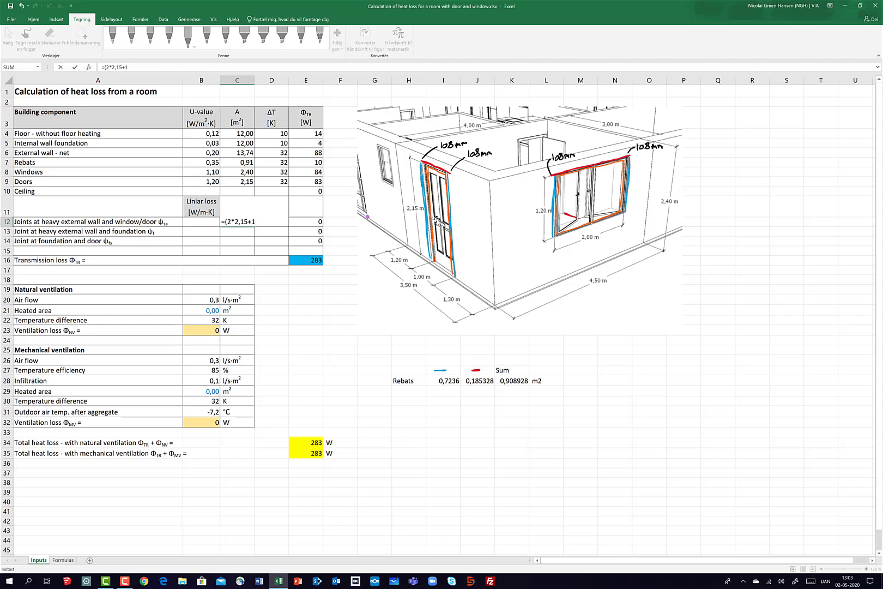
pyautogui.press('BackSpace')
pyautogui.press('BackSpace')
pyautogui.press('BackSpace')
pyautogui.press('BackSpace')
pyautogui.press('BackSpace')
pyautogui.press('BackSpace')
pyautogui.press('BackSpace')
pyautogui.press('BackSpace')
pyautogui.press('BackSpace')
pyautogui.press('BackSpace')
# Calculate the window/door joint length in C12 with =2*2,15+1+2*1,2+2*2 and check the formula.
pyautogui.write('=2*2,15+1+2*1,2+2*2')
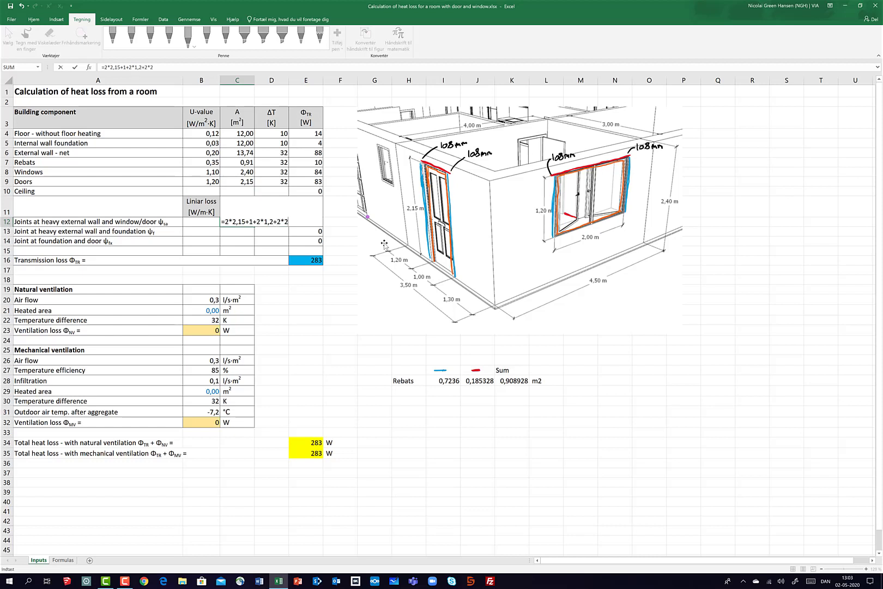
pyautogui.press('Return')
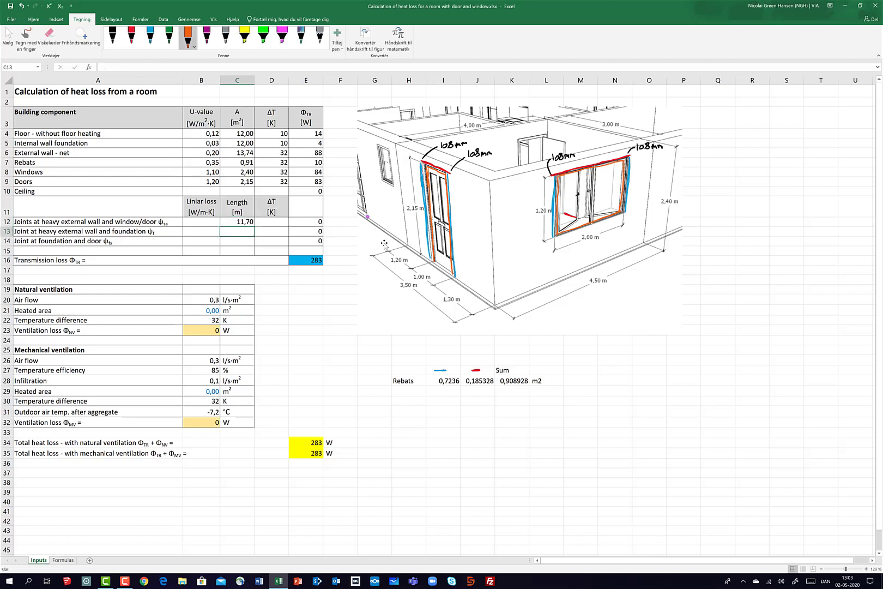
pyautogui.click(242, 221)
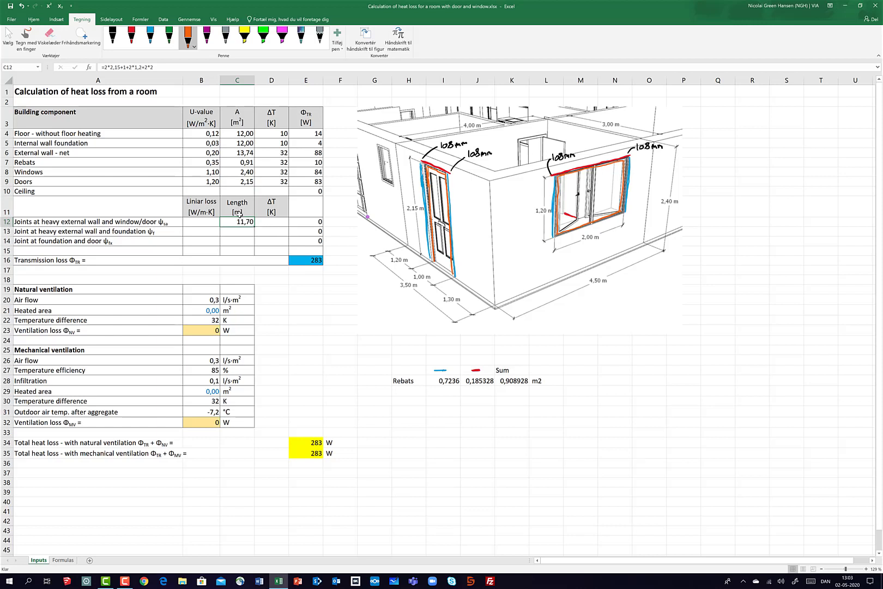
# On the Formulas sheet, handwrite DS418 in orange beside the window/door joint's Sketch 1 and circle that sketch.
pyautogui.click(202, 221)
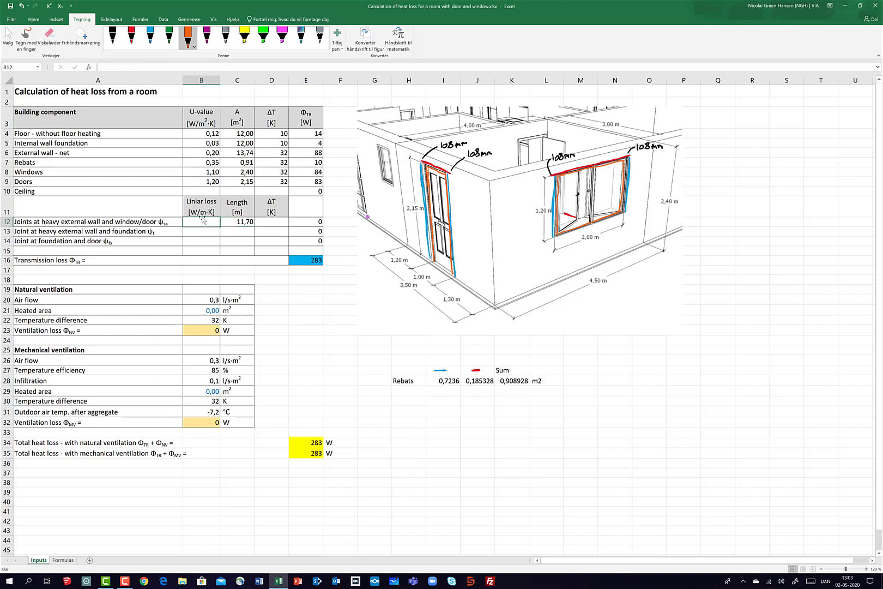
pyautogui.click(63, 560)
pyautogui.scroll(7, 251, 333)
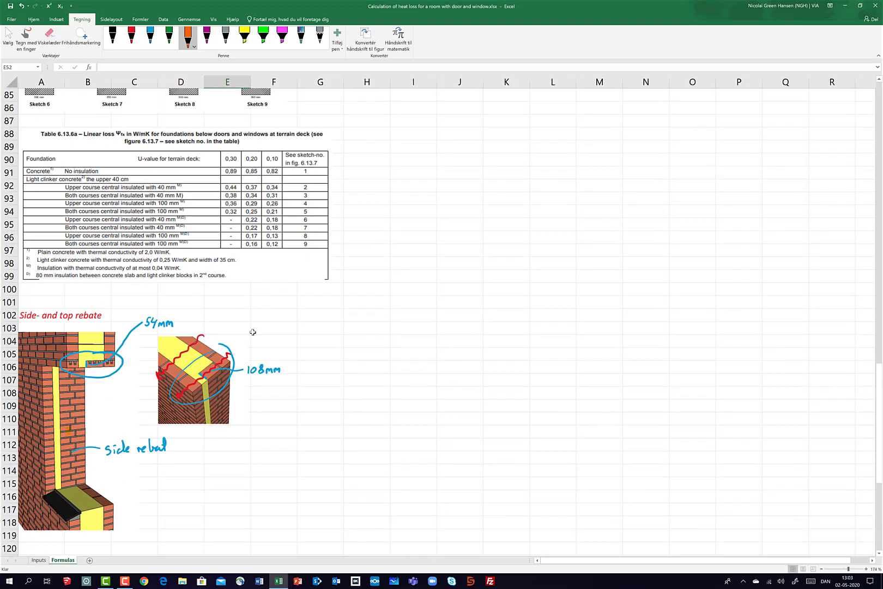
pyautogui.scroll(14, 252, 332)
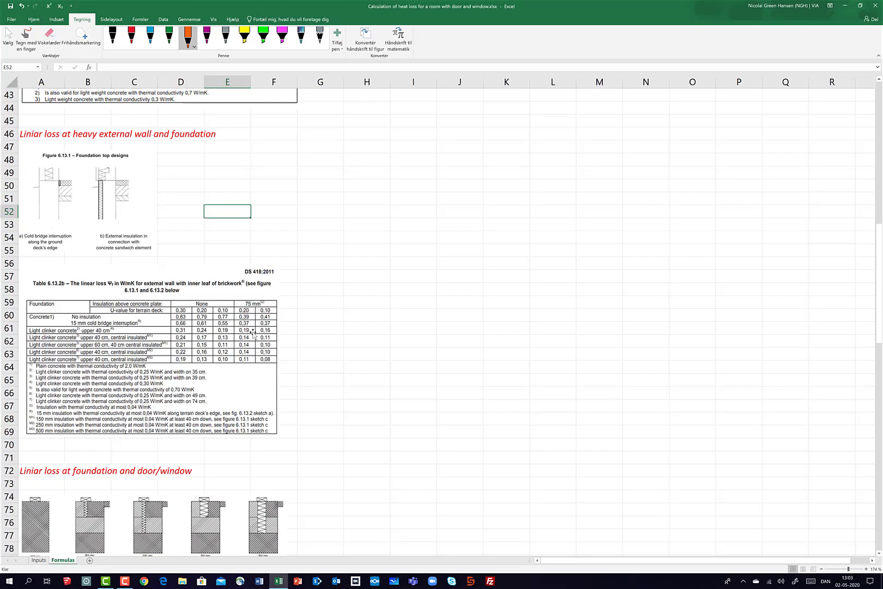
pyautogui.scroll(8, 253, 331)
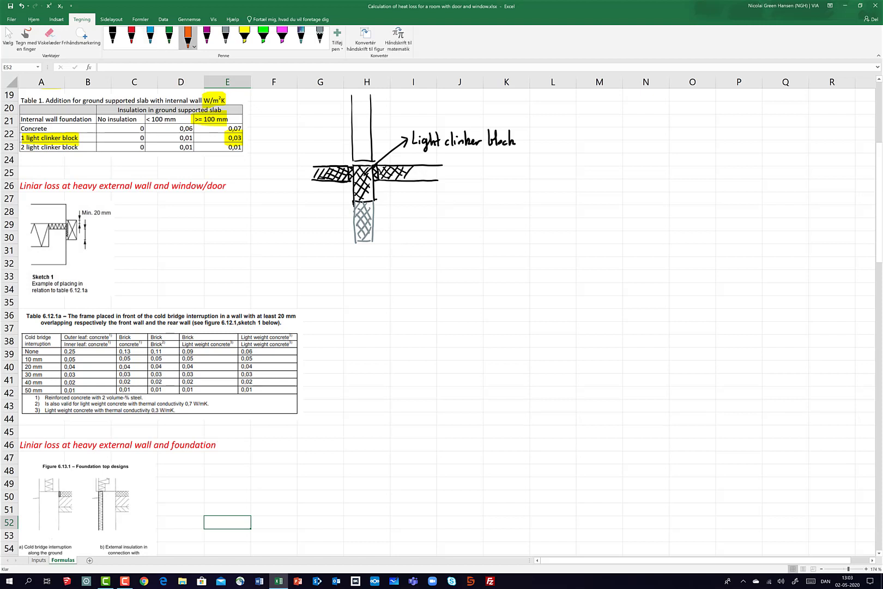
pyautogui.moveTo(163, 212); pyautogui.dragTo(164, 224)
pyautogui.moveTo(160, 211); pyautogui.dragTo(163, 225)
pyautogui.moveTo(178, 213); pyautogui.dragTo(172, 224)
pyautogui.moveTo(186, 213); pyautogui.dragTo(191, 218)
pyautogui.moveTo(188, 215)
pyautogui.mouseDown()
pyautogui.moveTo(187, 225)
pyautogui.moveTo(198, 224)
pyautogui.moveTo(204, 212)
pyautogui.mouseUp()
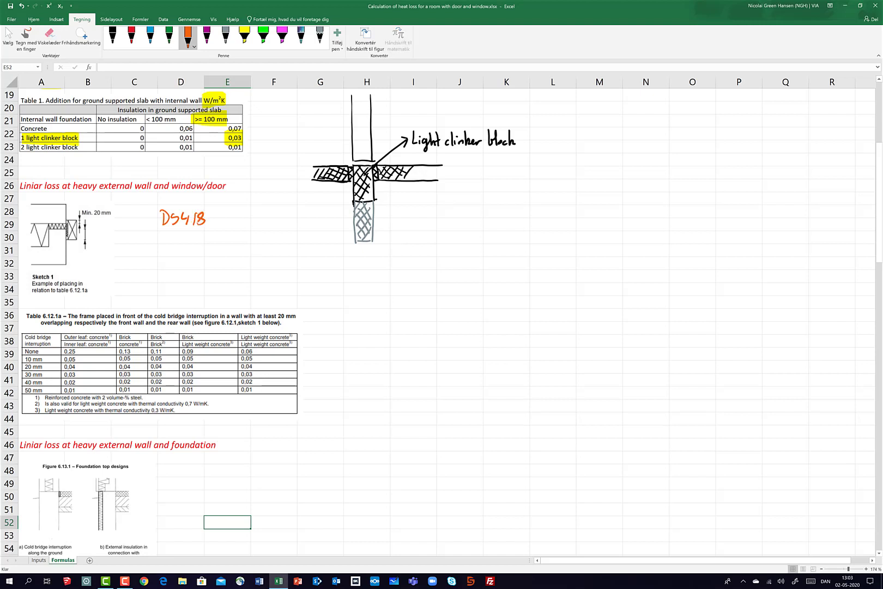
pyautogui.moveTo(30, 199)
pyautogui.mouseDown()
pyautogui.moveTo(24, 280)
pyautogui.moveTo(89, 295)
pyautogui.moveTo(125, 218)
pyautogui.moveTo(37, 192)
pyautogui.mouseUp()
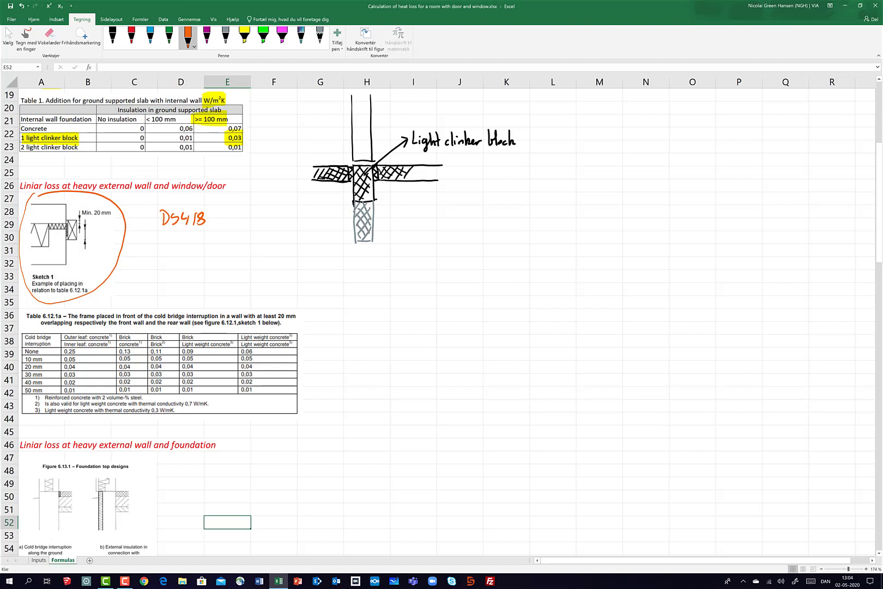
pyautogui.moveTo(81, 216); pyautogui.dragTo(109, 216)
pyautogui.moveTo(67, 223); pyautogui.dragTo(49, 223)
pyautogui.hotkey('ctrl', 'z')
pyautogui.hotkey('ctrl', 'z')
# Highlight the Table 6.12.1a label in yellow, and its Cold bridge interruption header with a thinner yellow highlighter.
pyautogui.click(244, 36)
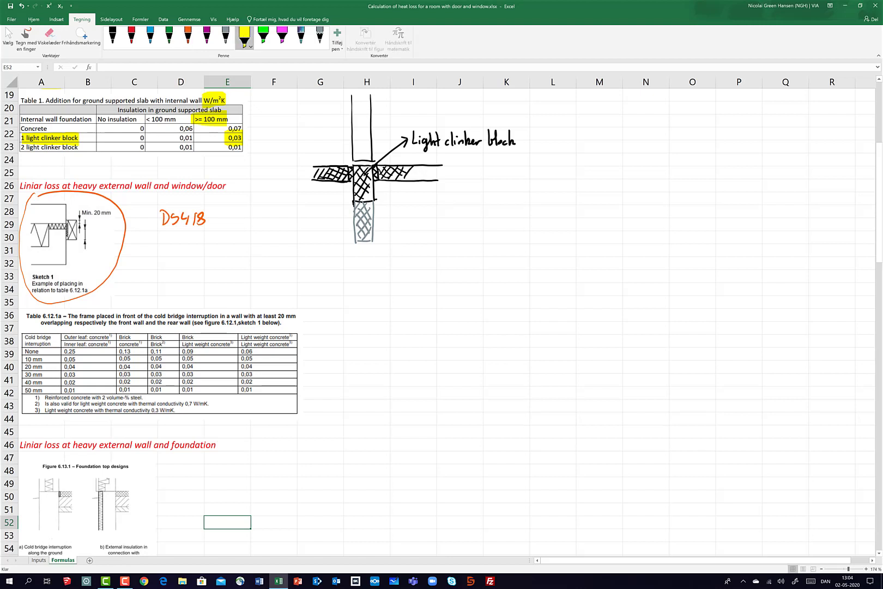
pyautogui.moveTo(24, 316); pyautogui.dragTo(65, 316)
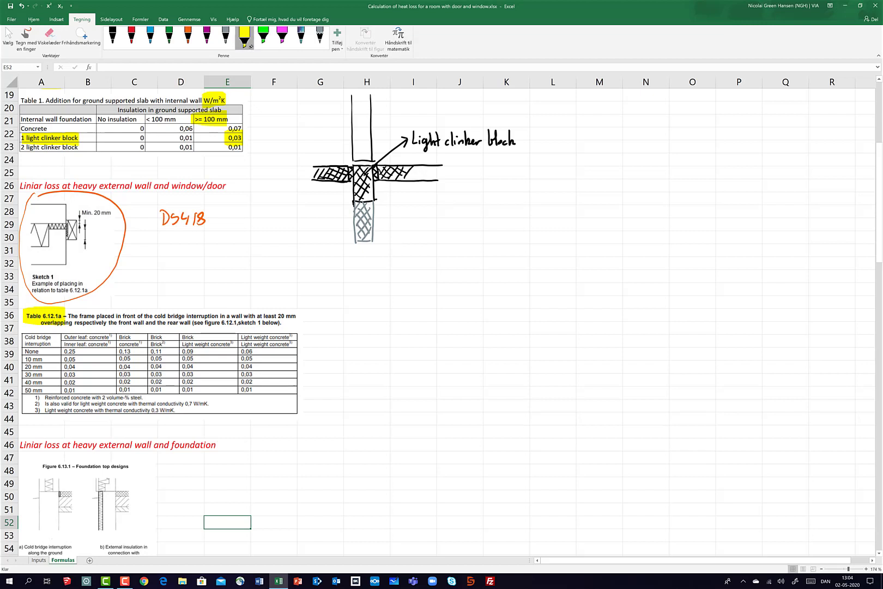
pyautogui.click(245, 38)
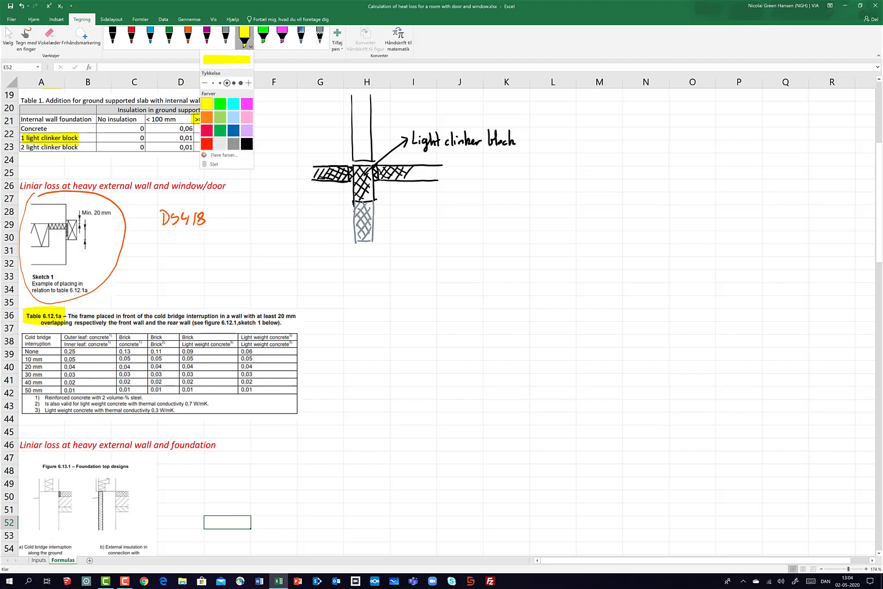
pyautogui.click(220, 83)
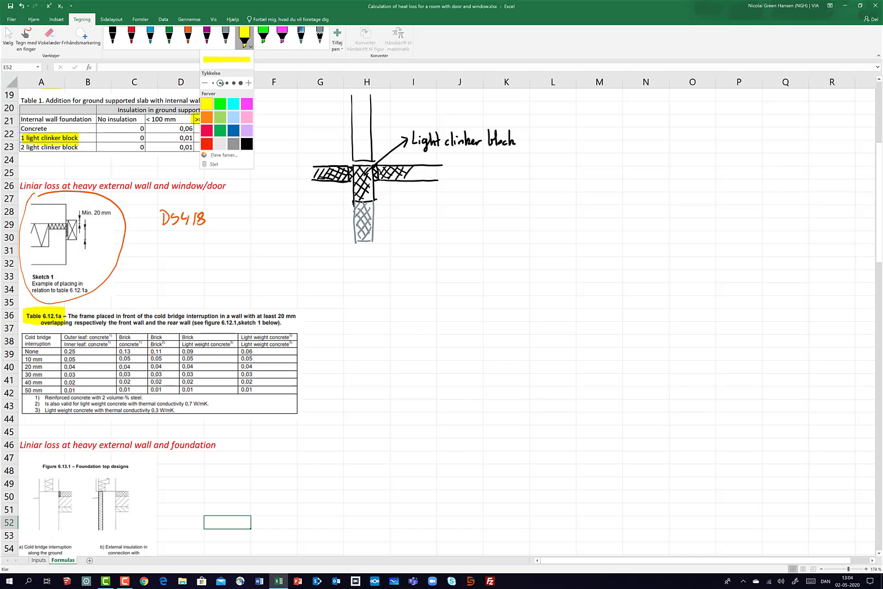
pyautogui.press('Escape')
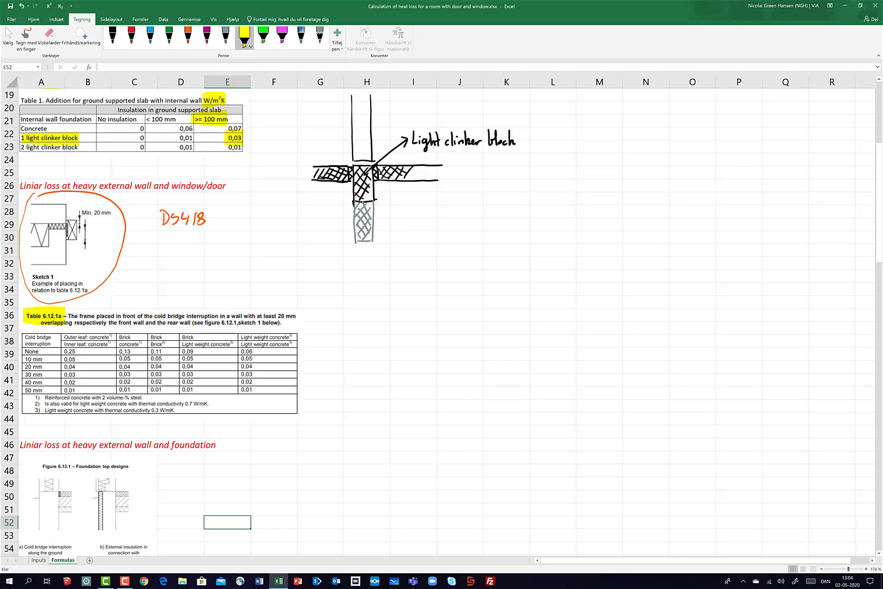
pyautogui.moveTo(24, 337)
pyautogui.mouseDown()
pyautogui.moveTo(51, 337)
pyautogui.moveTo(50, 344)
pyautogui.mouseUp()
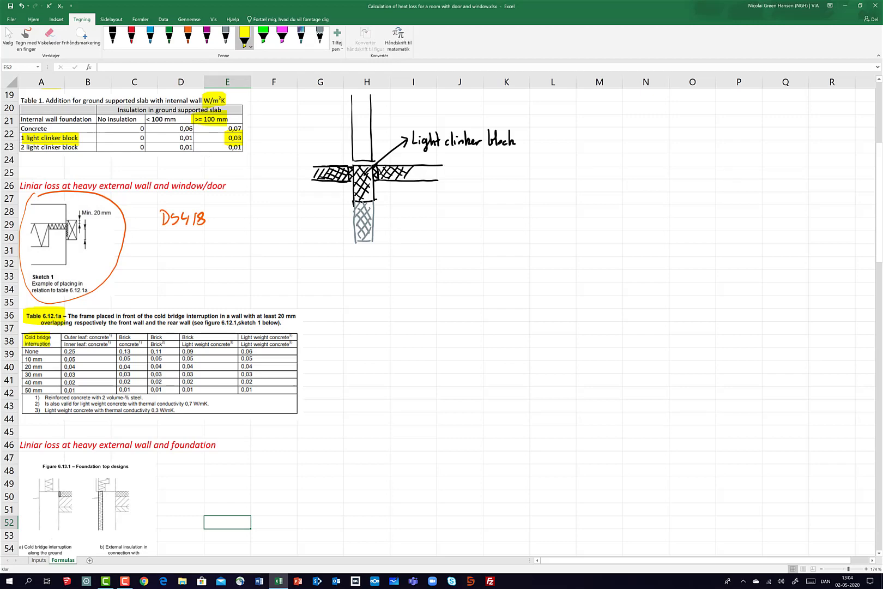
# With the highlighter thinned further, mark 30 mm, Sketch 1's insulation, Outer leaf, Inner leaf, Brick/Brick and the matching 0,03 in yellow.
pyautogui.click(250, 46)
pyautogui.click(212, 82)
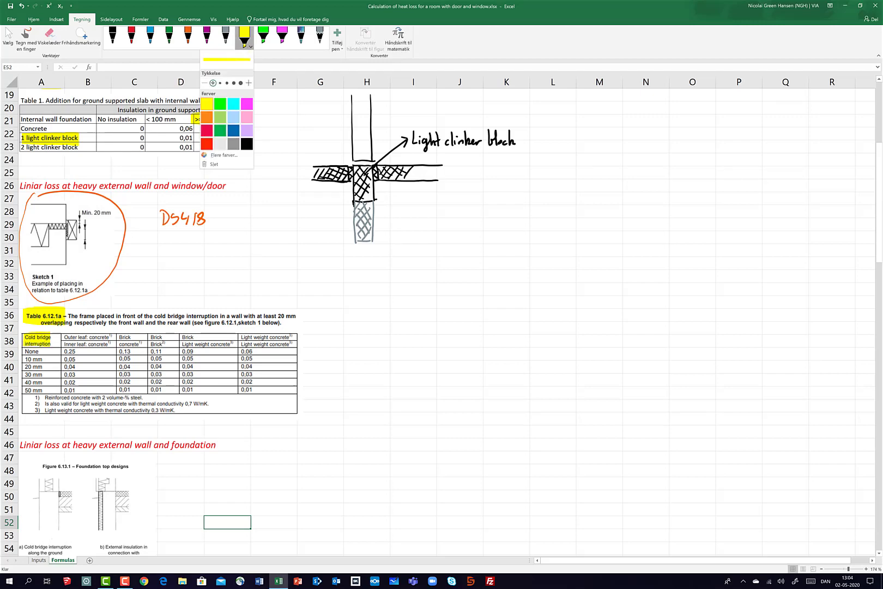
pyautogui.moveTo(25, 374); pyautogui.dragTo(43, 375)
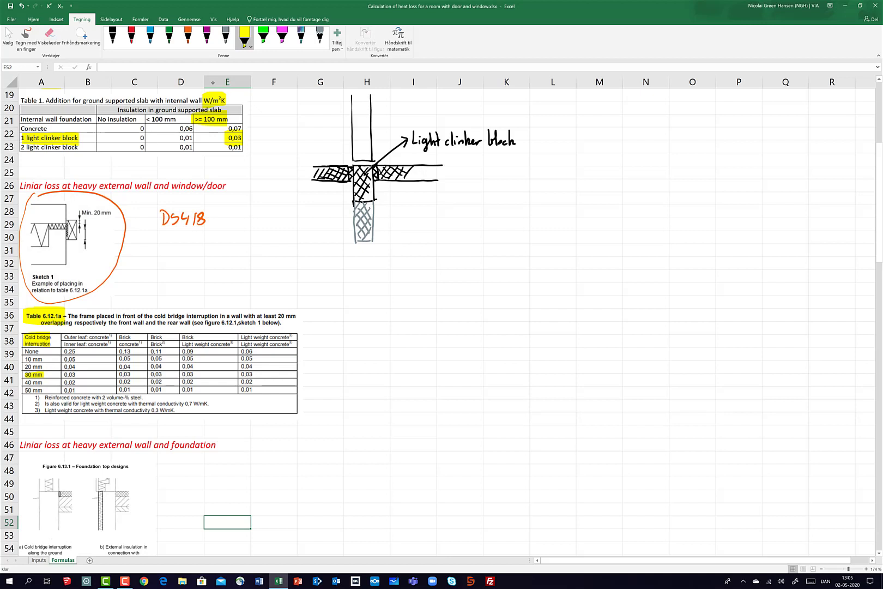
pyautogui.moveTo(49, 226); pyautogui.dragTo(66, 225)
pyautogui.moveTo(64, 337); pyautogui.dragTo(84, 344)
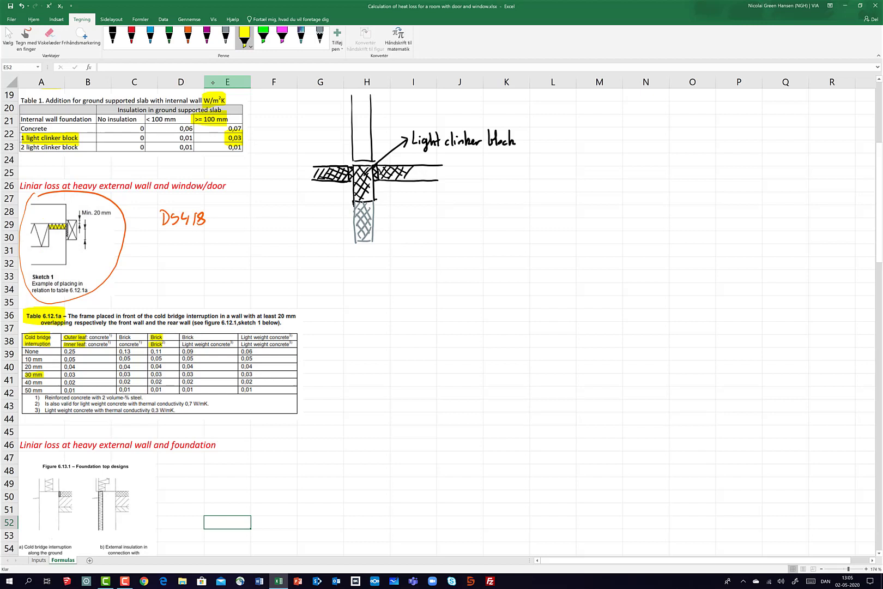
pyautogui.moveTo(154, 374); pyautogui.dragTo(161, 374)
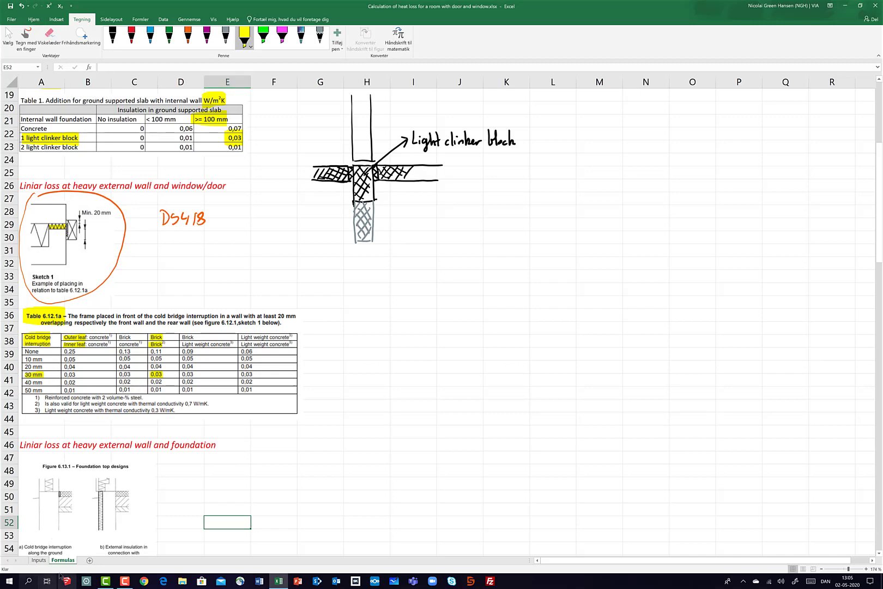
# On the Inputs sheet, enter linear loss 0,03 and temperature difference 32 for the window/door joints in row 12.
pyautogui.click(39, 560)
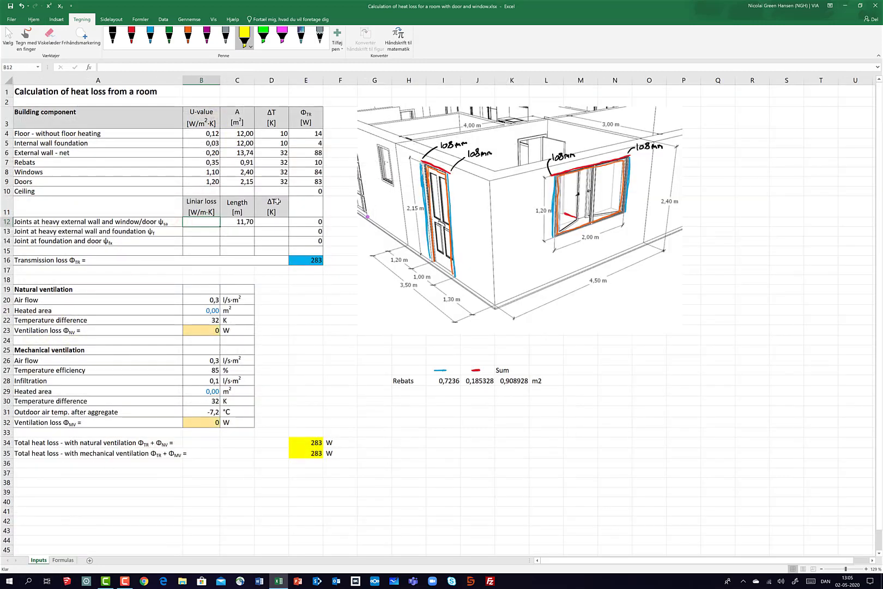
pyautogui.write('0,')
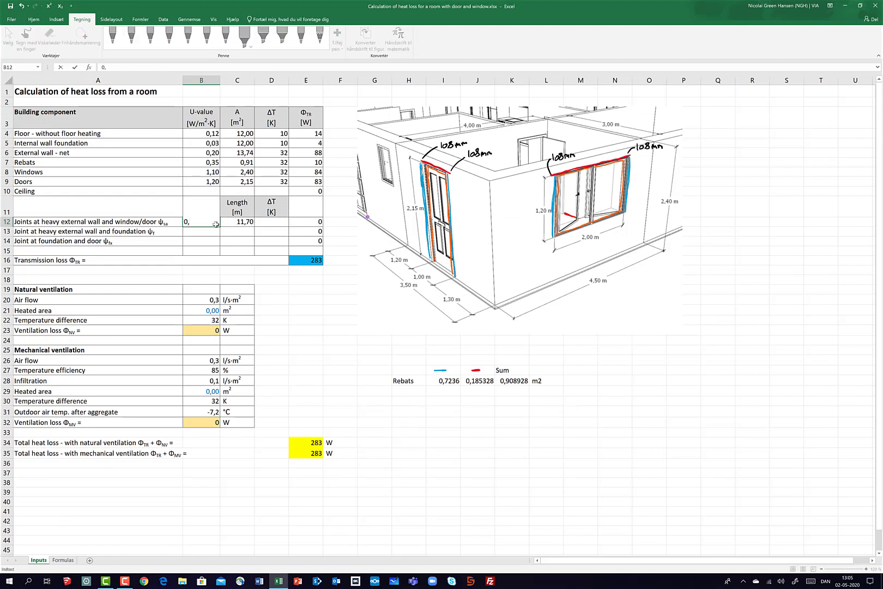
pyautogui.write('03')
pyautogui.click(271, 223)
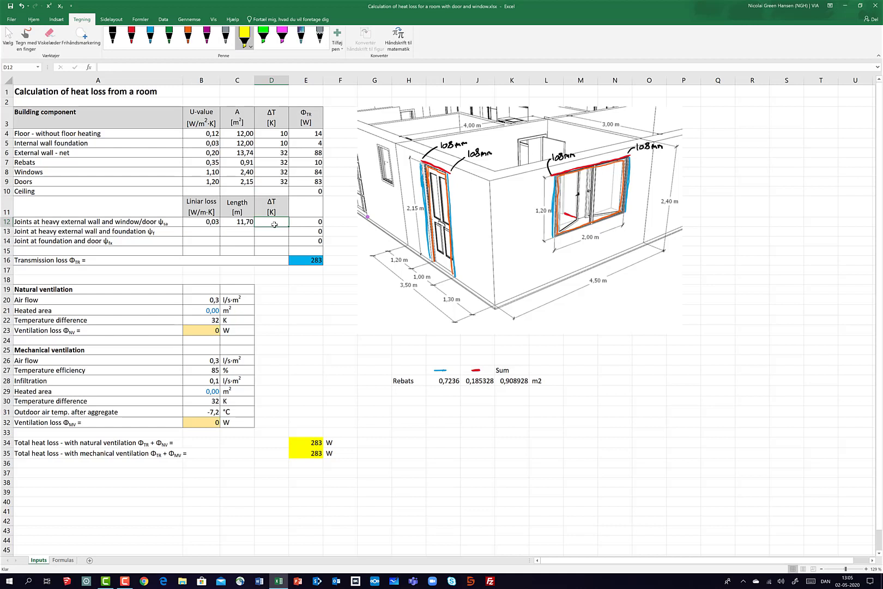
pyautogui.write('32')
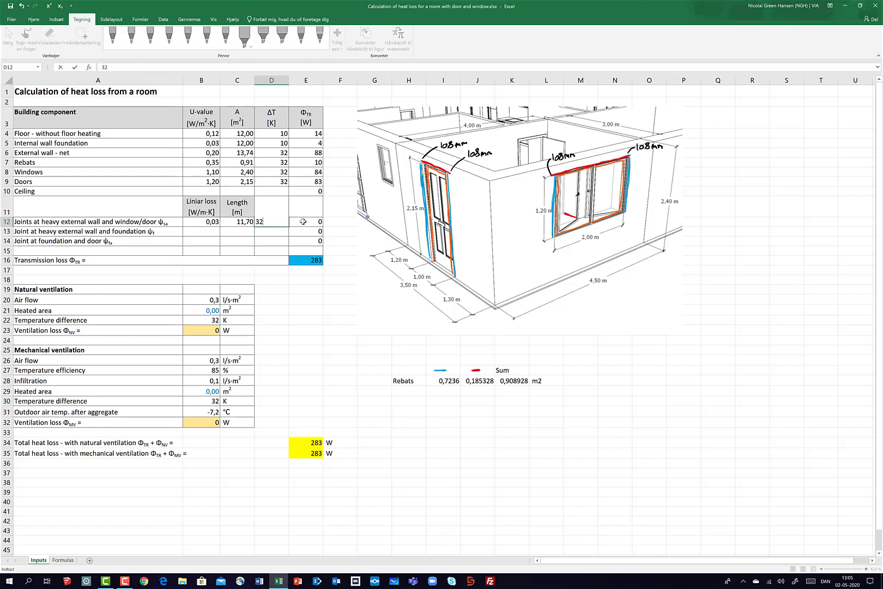
pyautogui.click(303, 222)
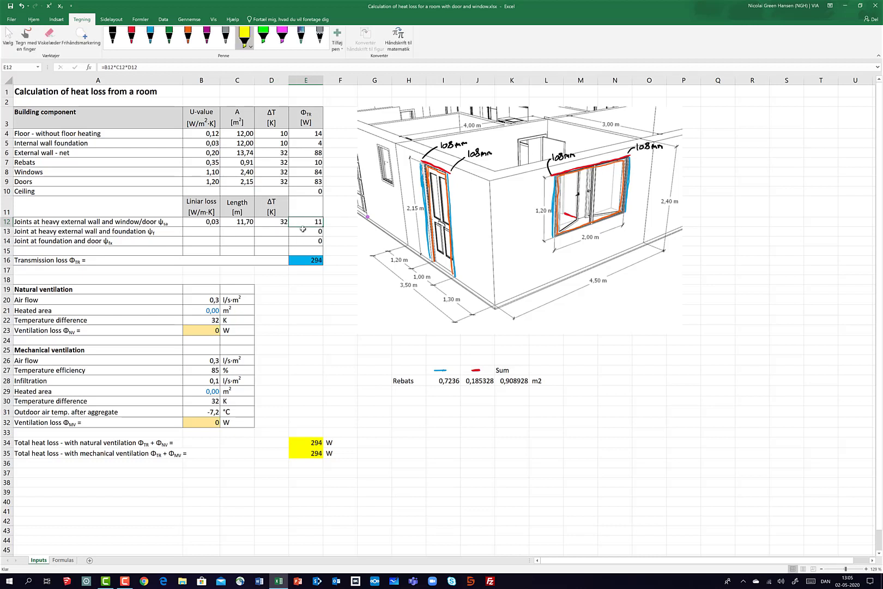
# Handwrite the unit check W/(m·K)·m·K in blue below the Rebats figures and strike out the cancelling units in red.
pyautogui.click(150, 37)
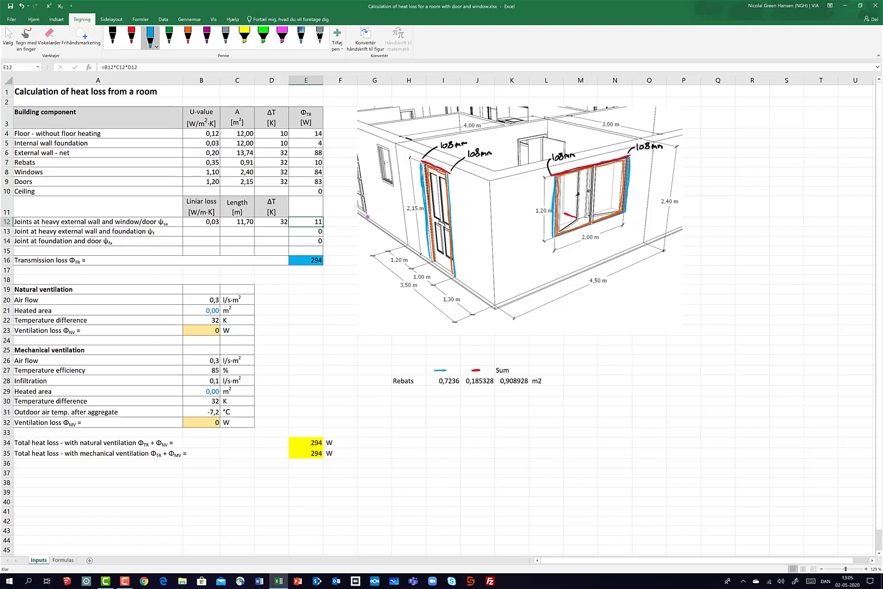
pyautogui.moveTo(410, 417)
pyautogui.mouseDown()
pyautogui.moveTo(427, 426)
pyautogui.moveTo(416, 439)
pyautogui.mouseUp()
pyautogui.click(412, 437)
pyautogui.moveTo(441, 427); pyautogui.dragTo(470, 432)
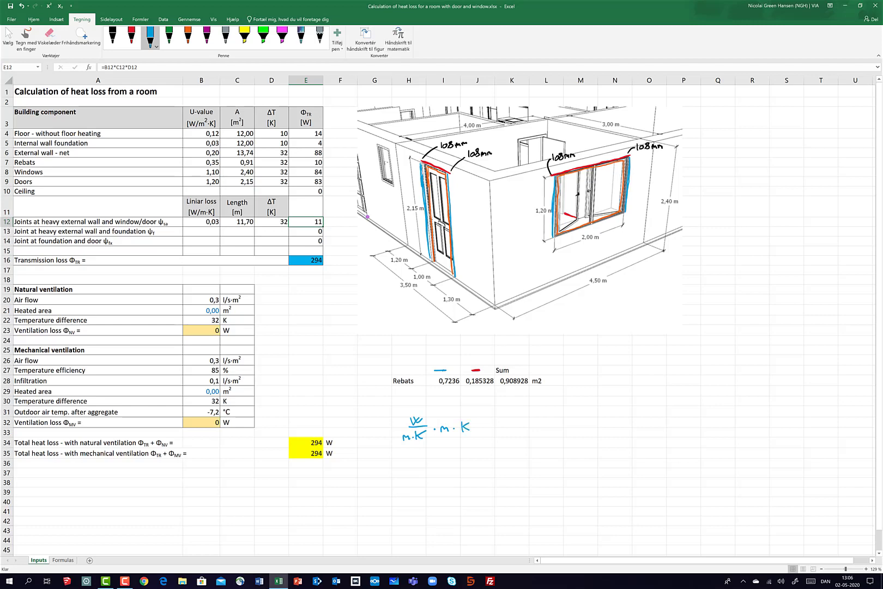
pyautogui.click(130, 37)
pyautogui.moveTo(460, 431); pyautogui.dragTo(469, 425)
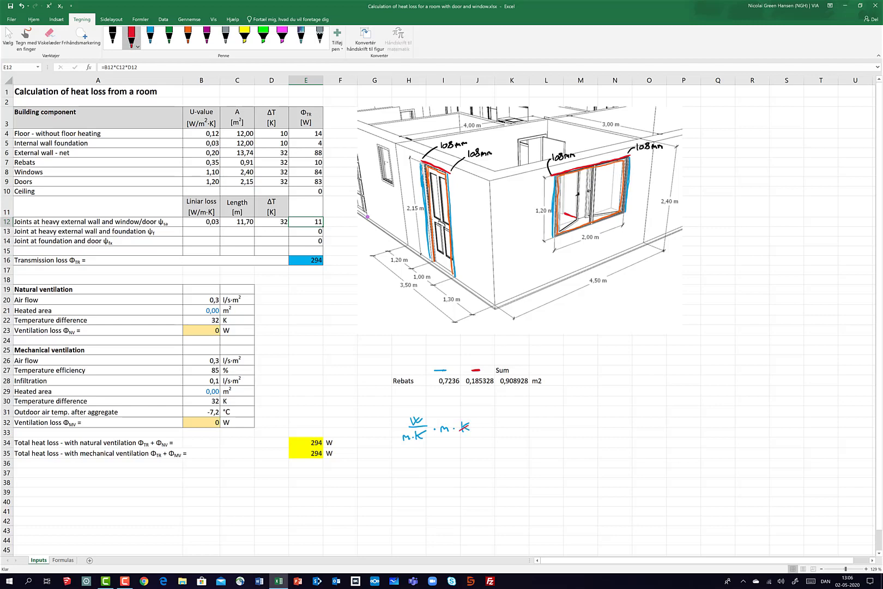
pyautogui.moveTo(415, 440)
pyautogui.mouseDown()
pyautogui.moveTo(425, 432)
pyautogui.moveTo(417, 427)
pyautogui.moveTo(464, 428)
pyautogui.mouseUp()
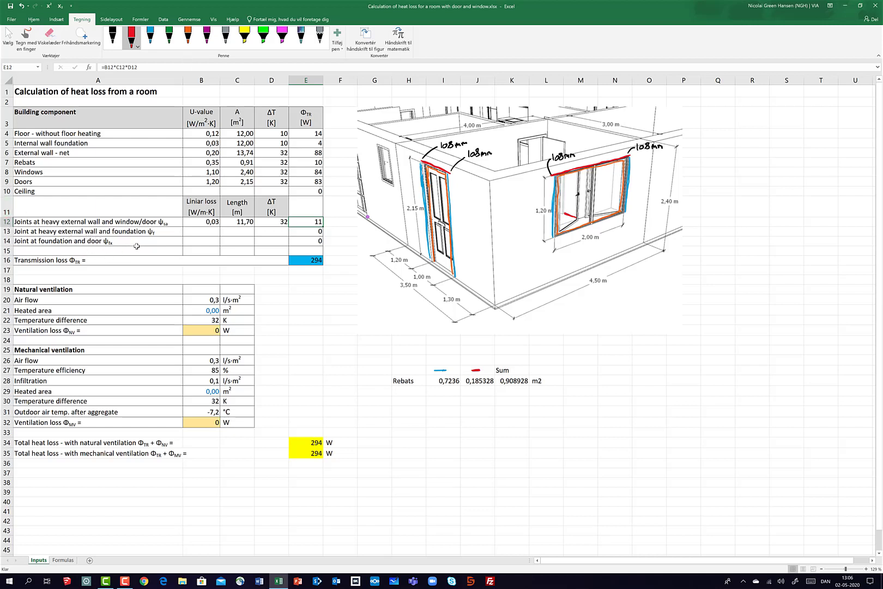
# Trace the external walls' foundation line in green, skipping the door, and calculate its length in C13 with =3,5+4,5-1.
pyautogui.click(169, 37)
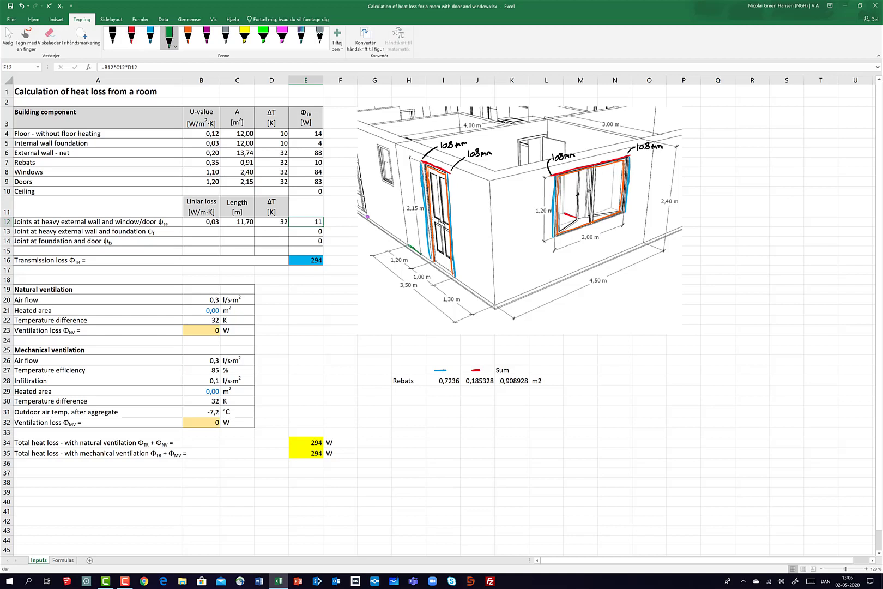
pyautogui.moveTo(454, 276)
pyautogui.mouseDown()
pyautogui.moveTo(483, 297)
pyautogui.moveTo(511, 297)
pyautogui.moveTo(643, 243)
pyautogui.mouseUp()
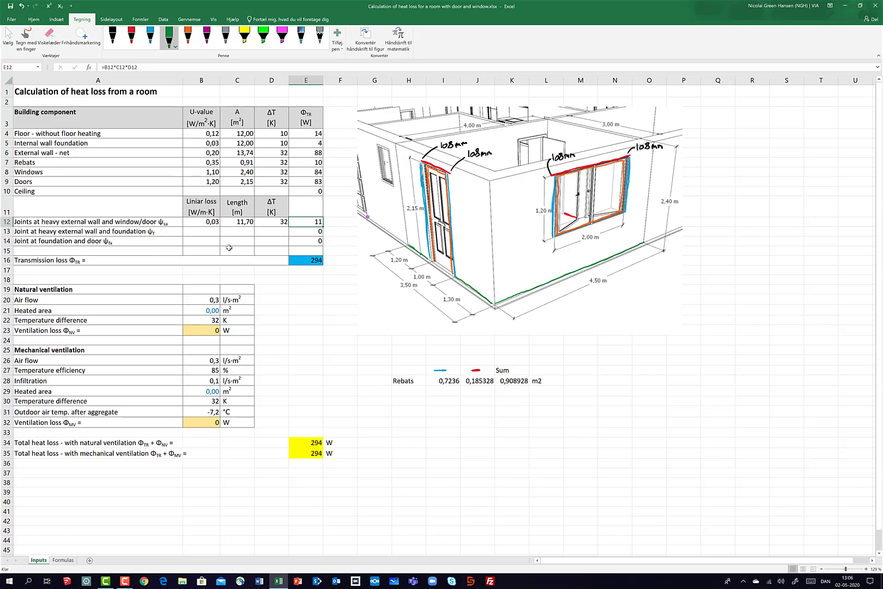
pyautogui.click(235, 232)
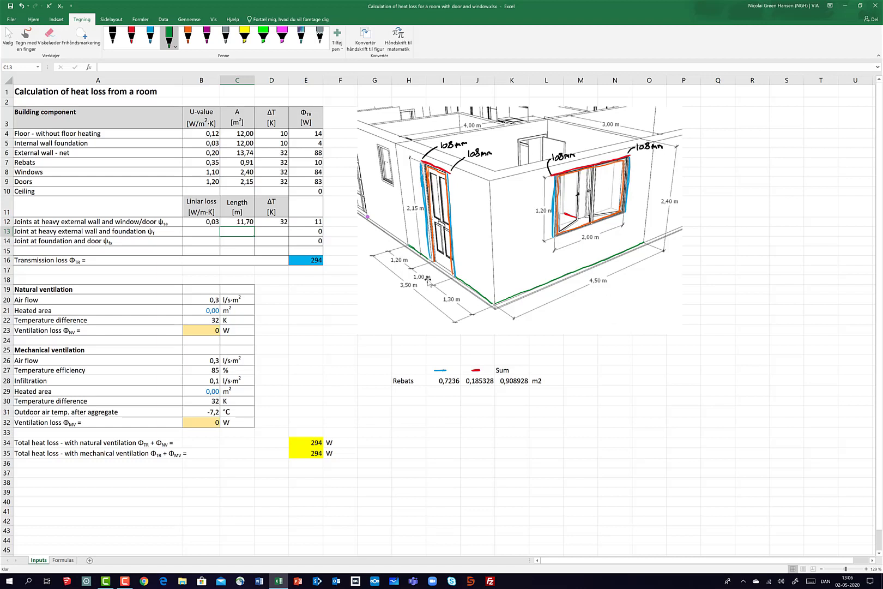
pyautogui.write('=')
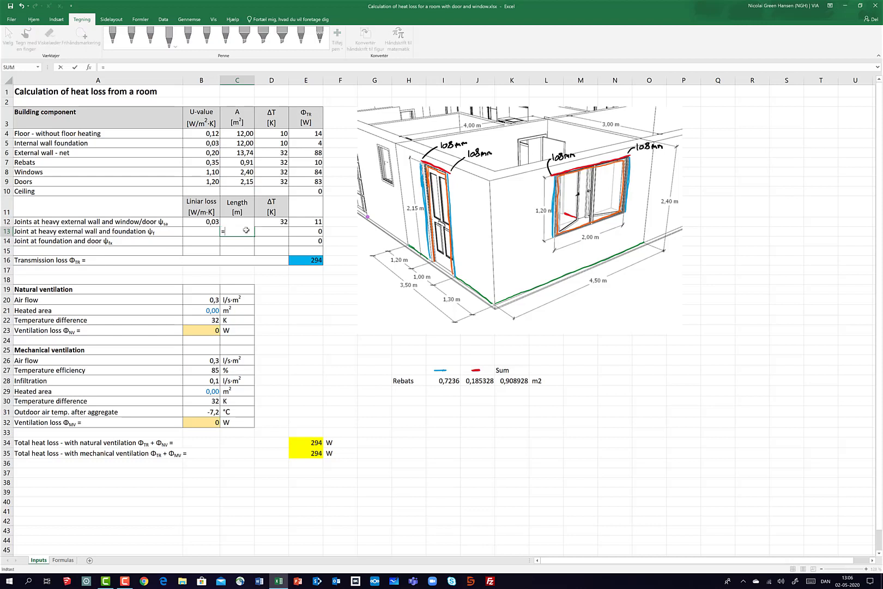
pyautogui.write('3,5+4,5-1')
pyautogui.press('Return')
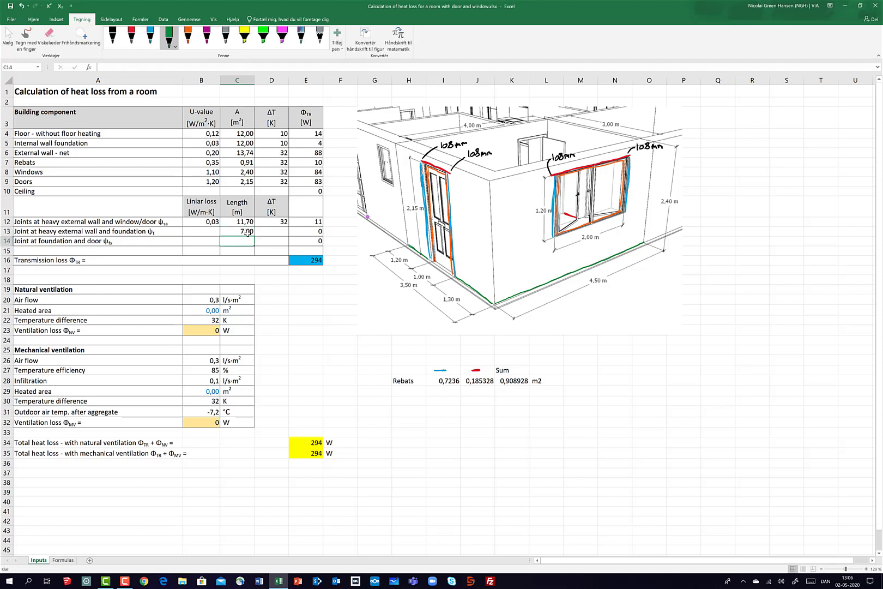
# On the Formulas sheet, handwrite DS418 in red beside Figure 6.13.1 in the external wall and foundation section.
pyautogui.click(210, 231)
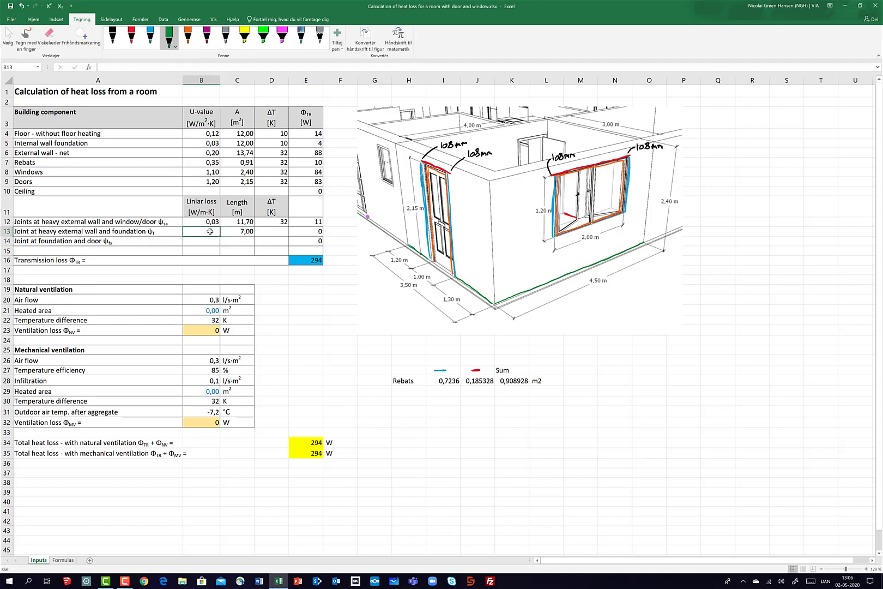
pyautogui.click(63, 560)
pyautogui.scroll(-3, 262, 393)
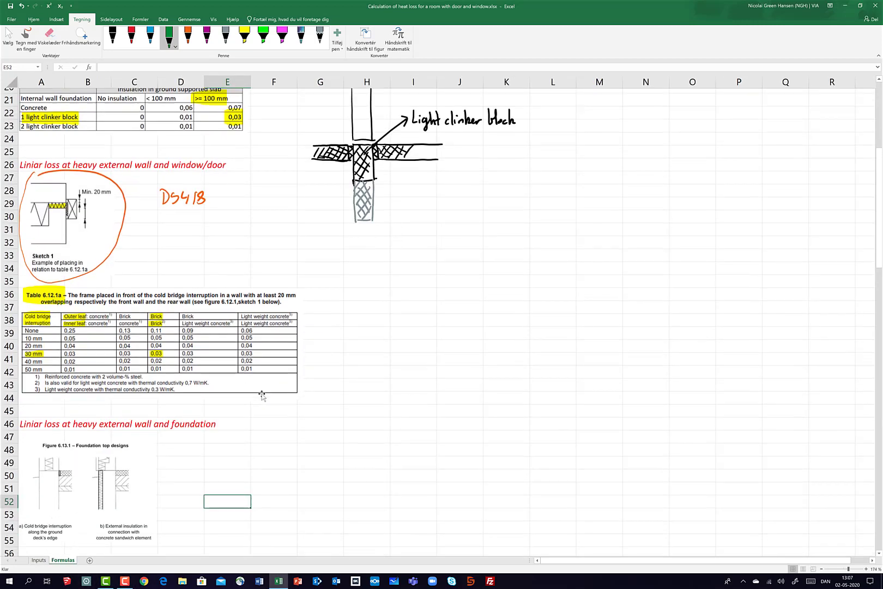
pyautogui.scroll(-3, 261, 394)
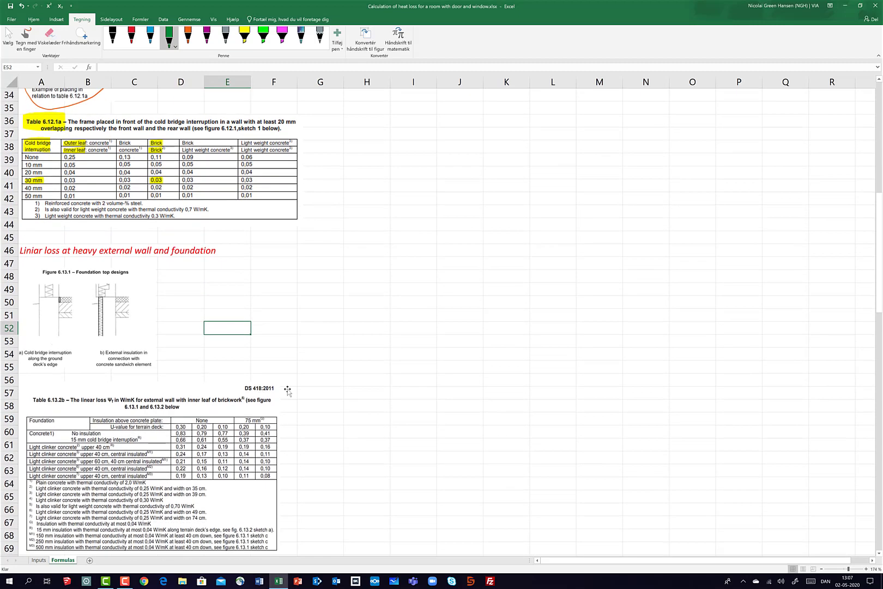
pyautogui.scroll(-1, 328, 383)
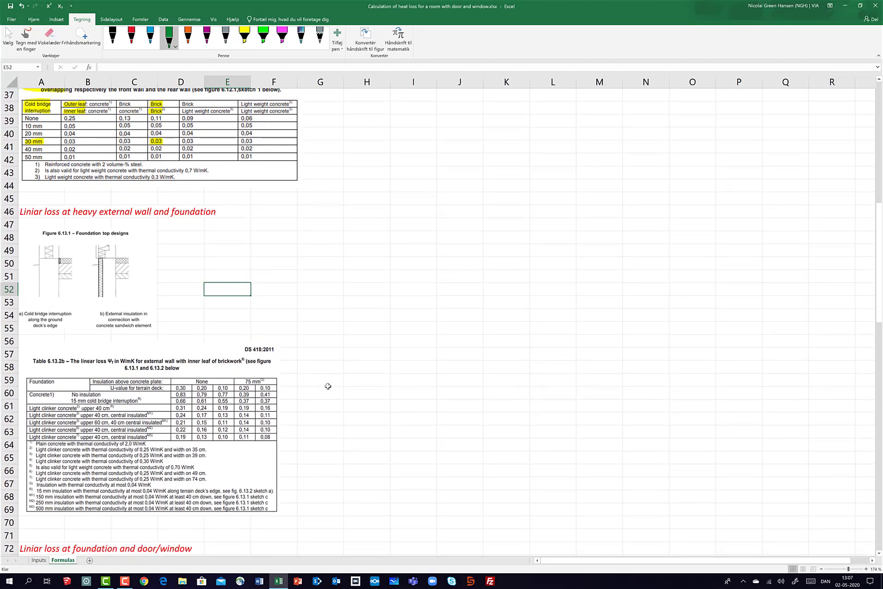
pyautogui.click(131, 37)
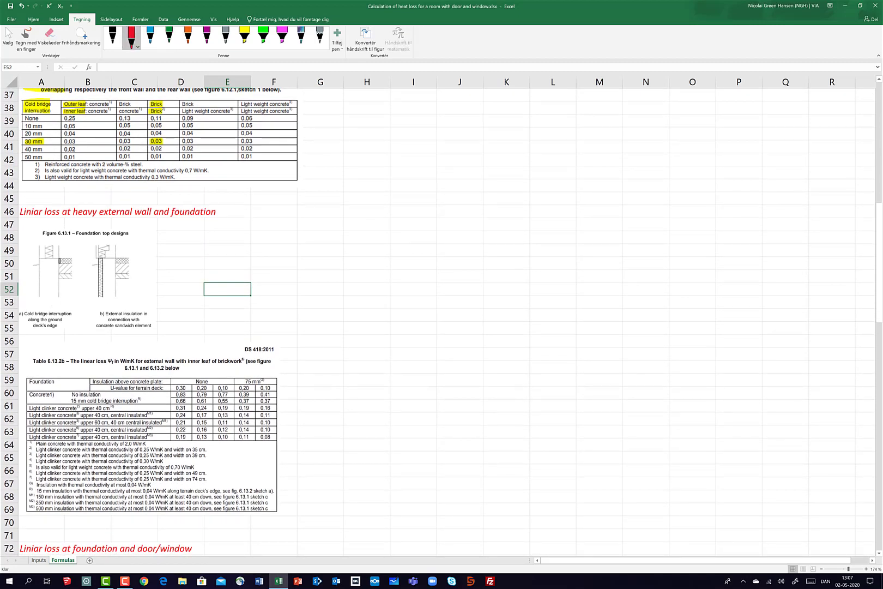
pyautogui.moveTo(193, 244)
pyautogui.mouseDown()
pyautogui.moveTo(195, 257)
pyautogui.moveTo(221, 252)
pyautogui.mouseUp()
pyautogui.moveTo(218, 247); pyautogui.dragTo(224, 257)
pyautogui.moveTo(233, 250)
pyautogui.mouseDown()
pyautogui.moveTo(228, 256)
pyautogui.moveTo(233, 245)
pyautogui.mouseUp()
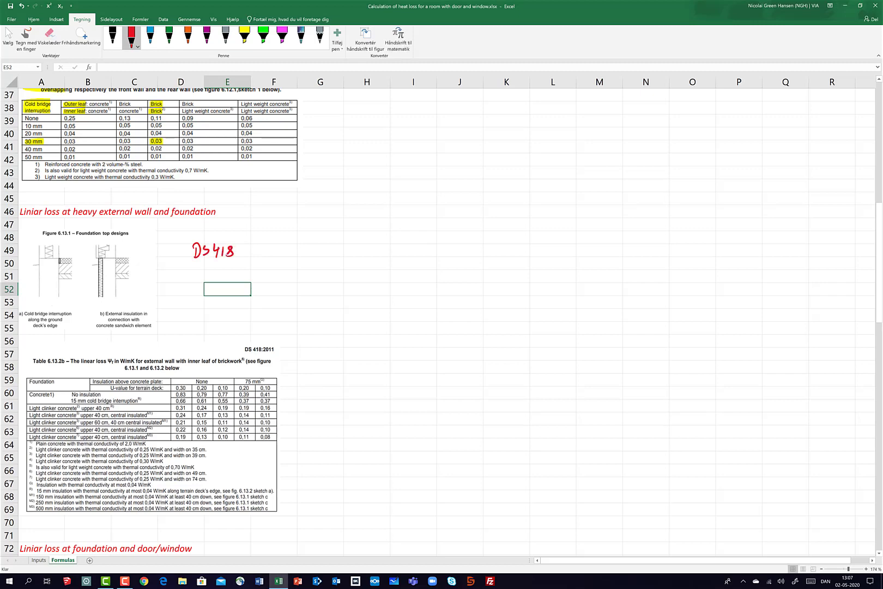
# Highlight the Figure 6.13.1 label in yellow, then circle sketch a and mark its cold bridge interruption in red.
pyautogui.click(245, 36)
pyautogui.moveTo(42, 233); pyautogui.dragTo(72, 233)
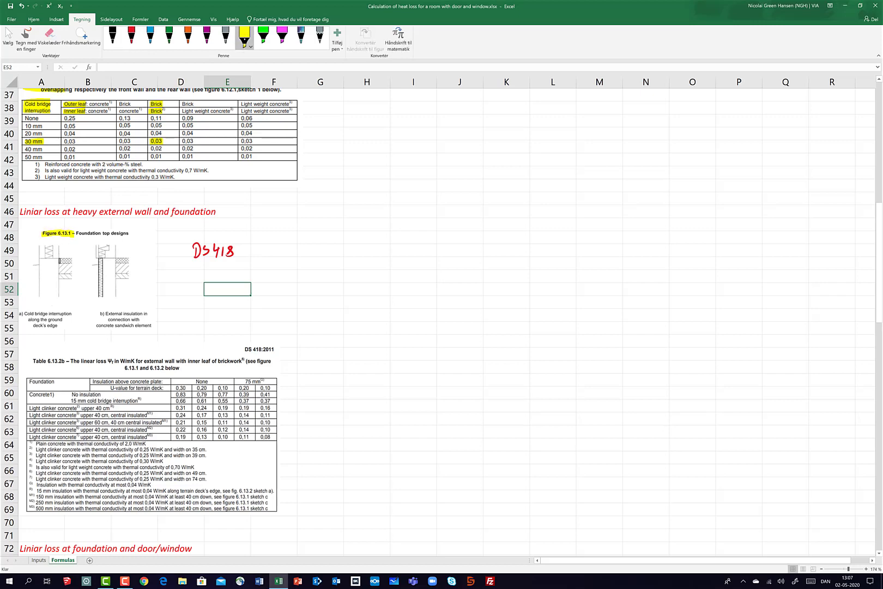
pyautogui.click(132, 36)
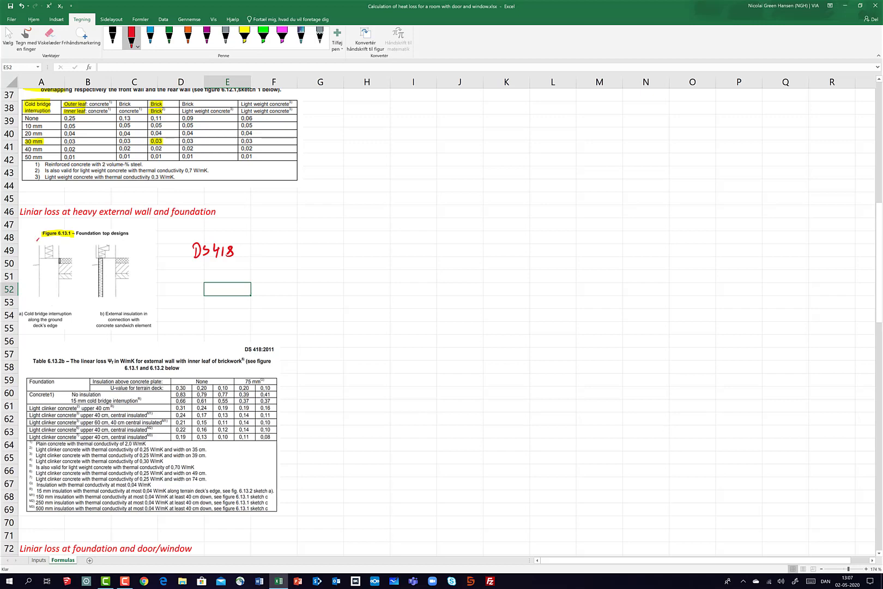
pyautogui.moveTo(37, 238)
pyautogui.mouseDown()
pyautogui.moveTo(20, 305)
pyautogui.moveTo(64, 327)
pyautogui.moveTo(57, 238)
pyautogui.mouseUp()
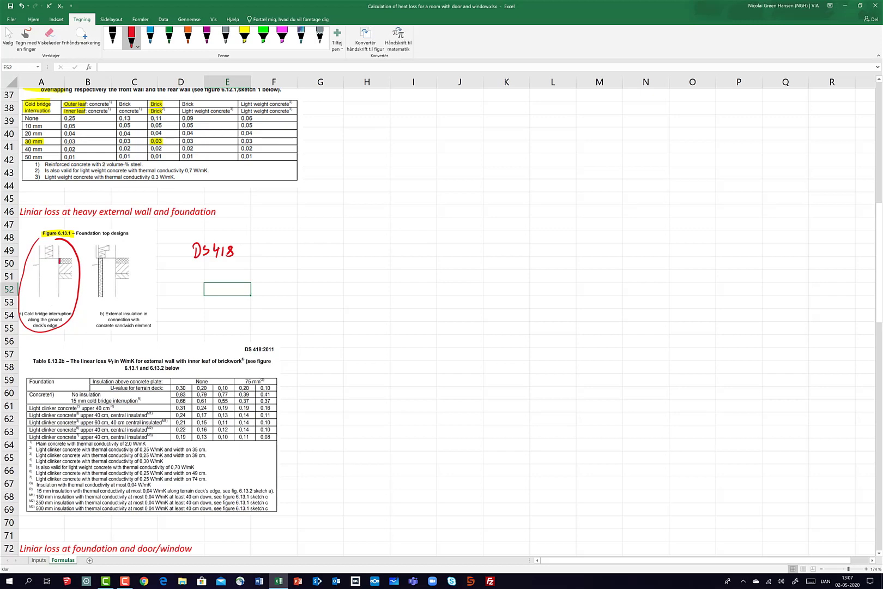
# Highlight Table 6.13.2b, Insulation above concrete plate, None, the first Light clinker concrete upper 40 cm, central insulated row and 150 mm insulation in yellow.
pyautogui.click(244, 36)
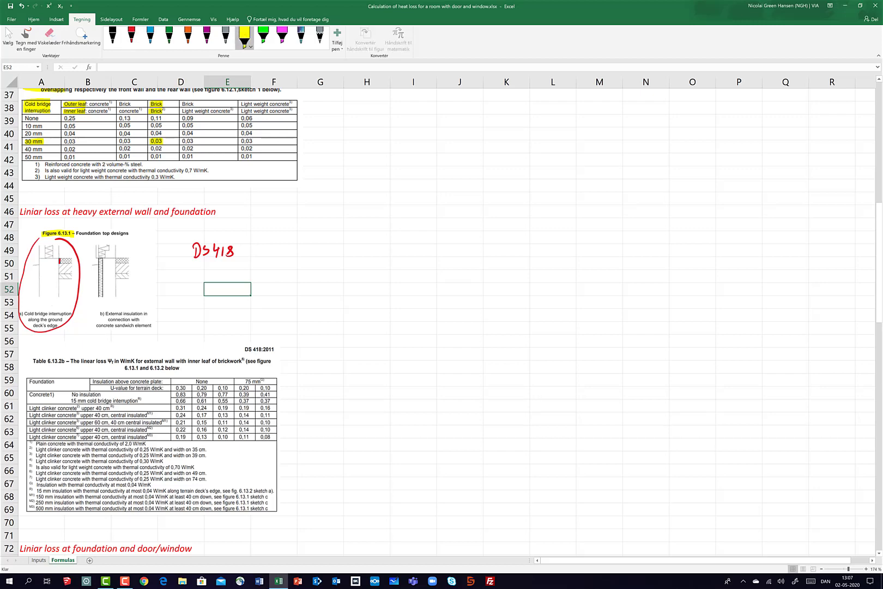
pyautogui.moveTo(35, 361); pyautogui.dragTo(65, 361)
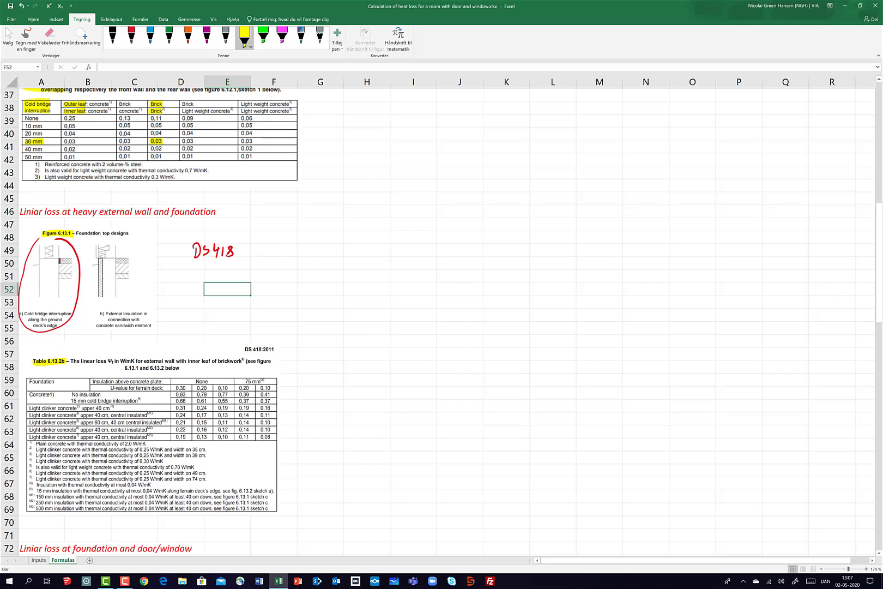
pyautogui.moveTo(92, 382); pyautogui.dragTo(165, 382)
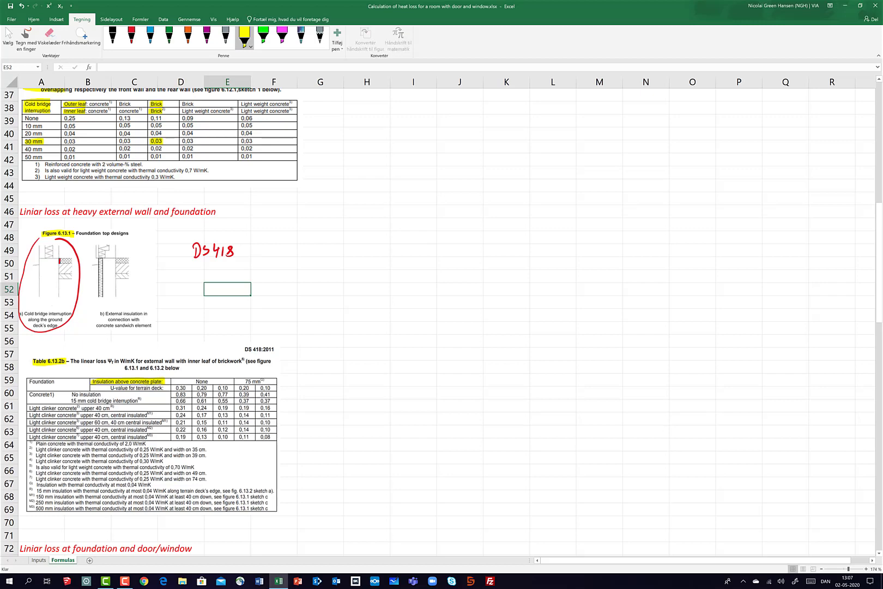
pyautogui.moveTo(195, 381); pyautogui.dragTo(210, 381)
pyautogui.moveTo(33, 415); pyautogui.dragTo(135, 416)
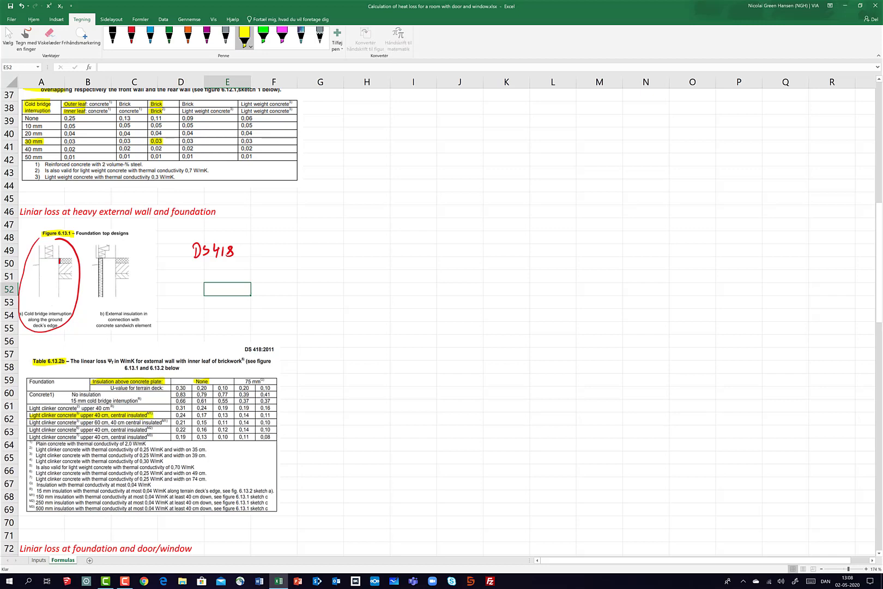
pyautogui.moveTo(28, 495); pyautogui.dragTo(75, 496)
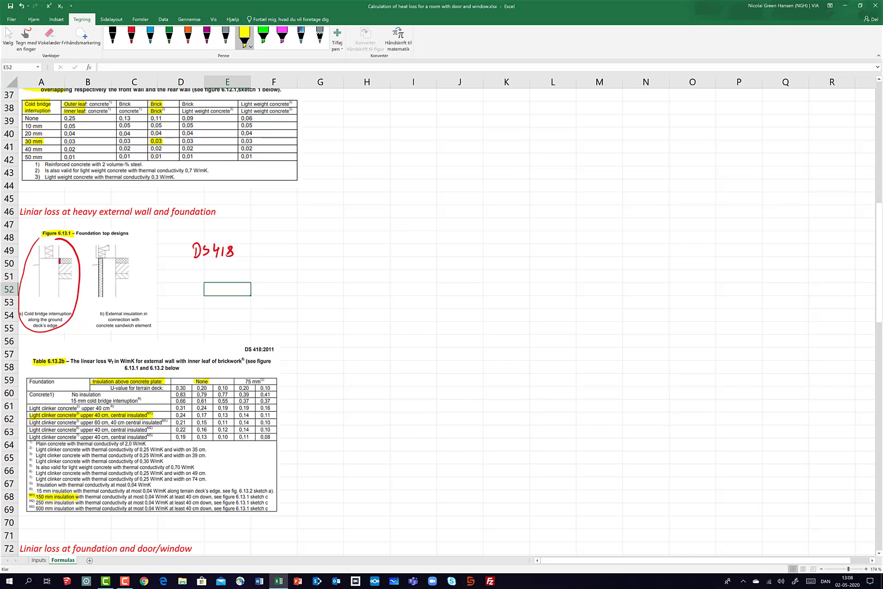
# Beside Table 6.13.2b, draw in black the upper foundation block with two cross-hatched leaves and zigzag insulation between them.
pyautogui.click(150, 35)
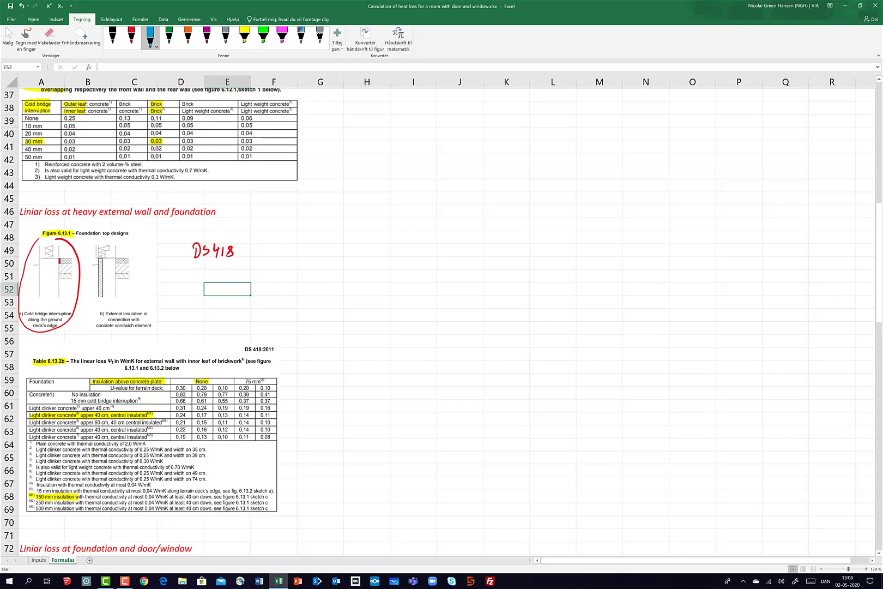
pyautogui.click(112, 36)
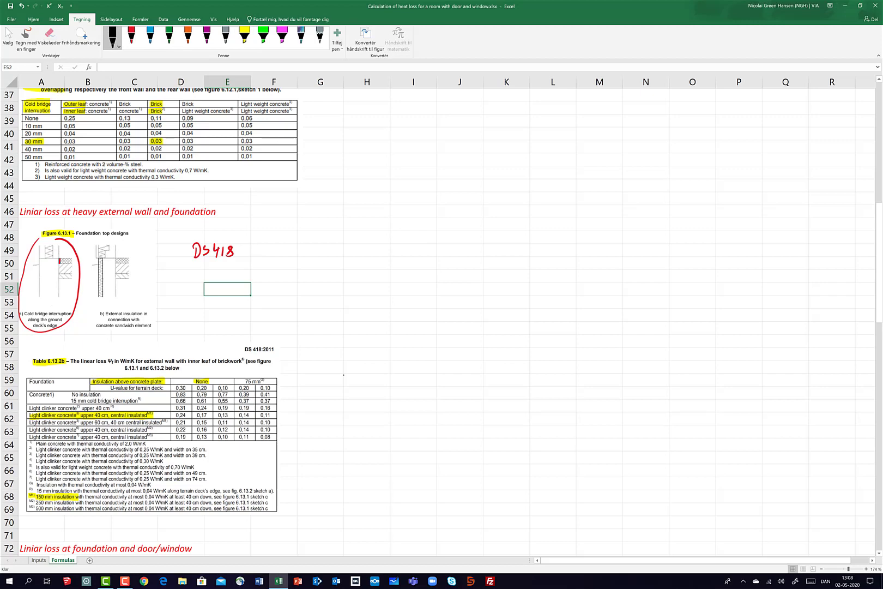
pyautogui.moveTo(343, 374)
pyautogui.mouseDown()
pyautogui.moveTo(345, 416)
pyautogui.moveTo(371, 373)
pyautogui.mouseUp()
pyautogui.moveTo(394, 376)
pyautogui.mouseDown()
pyautogui.moveTo(394, 412)
pyautogui.moveTo(370, 412)
pyautogui.moveTo(394, 411)
pyautogui.mouseUp()
pyautogui.moveTo(362, 373)
pyautogui.mouseDown()
pyautogui.moveTo(362, 413)
pyautogui.moveTo(376, 408)
pyautogui.moveTo(364, 390)
pyautogui.moveTo(363, 404)
pyautogui.moveTo(375, 410)
pyautogui.moveTo(345, 389)
pyautogui.mouseUp()
pyautogui.moveTo(361, 374); pyautogui.dragTo(347, 399)
pyautogui.moveTo(359, 387)
pyautogui.mouseDown()
pyautogui.moveTo(345, 412)
pyautogui.moveTo(358, 391)
pyautogui.mouseUp()
pyautogui.moveTo(355, 380)
pyautogui.mouseDown()
pyautogui.moveTo(361, 403)
pyautogui.moveTo(344, 412)
pyautogui.moveTo(351, 410)
pyautogui.mouseUp()
pyautogui.moveTo(385, 375); pyautogui.dragTo(375, 399)
pyautogui.moveTo(392, 386)
pyautogui.mouseDown()
pyautogui.moveTo(377, 408)
pyautogui.moveTo(393, 392)
pyautogui.moveTo(389, 408)
pyautogui.mouseUp()
# Draw a second foundation block directly below the first, with cross-hatched outer leaves and a central zigzag insulation layer.
pyautogui.moveTo(379, 402)
pyautogui.mouseDown()
pyautogui.moveTo(384, 409)
pyautogui.moveTo(345, 425)
pyautogui.moveTo(344, 450)
pyautogui.mouseUp()
pyautogui.moveTo(362, 414); pyautogui.dragTo(361, 450)
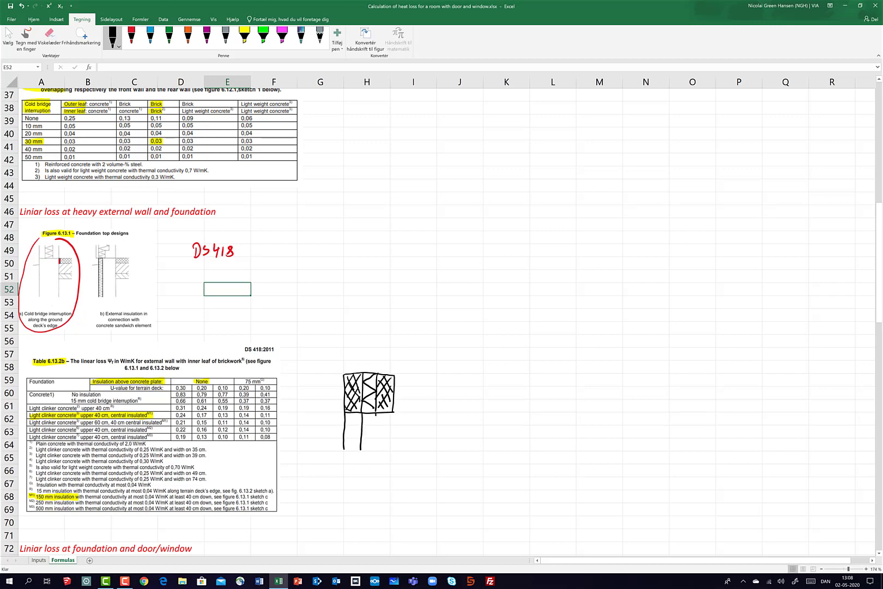
pyautogui.moveTo(376, 413)
pyautogui.mouseDown()
pyautogui.moveTo(376, 450)
pyautogui.moveTo(391, 436)
pyautogui.moveTo(391, 450)
pyautogui.moveTo(360, 451)
pyautogui.moveTo(392, 449)
pyautogui.mouseUp()
pyautogui.moveTo(363, 413)
pyautogui.mouseDown()
pyautogui.moveTo(373, 440)
pyautogui.moveTo(363, 449)
pyautogui.moveTo(377, 425)
pyautogui.mouseUp()
pyautogui.moveTo(389, 414)
pyautogui.mouseDown()
pyautogui.moveTo(378, 434)
pyautogui.moveTo(388, 439)
pyautogui.mouseUp()
pyautogui.moveTo(386, 438)
pyautogui.mouseDown()
pyautogui.moveTo(380, 445)
pyautogui.moveTo(390, 427)
pyautogui.mouseUp()
pyautogui.moveTo(379, 417); pyautogui.dragTo(388, 437)
pyautogui.moveTo(377, 435); pyautogui.dragTo(388, 448)
pyautogui.moveTo(356, 415); pyautogui.dragTo(347, 434)
pyautogui.moveTo(360, 426); pyautogui.dragTo(349, 449)
pyautogui.moveTo(353, 414); pyautogui.dragTo(361, 430)
pyautogui.moveTo(349, 417); pyautogui.dragTo(358, 444)
pyautogui.moveTo(344, 444); pyautogui.dragTo(351, 448)
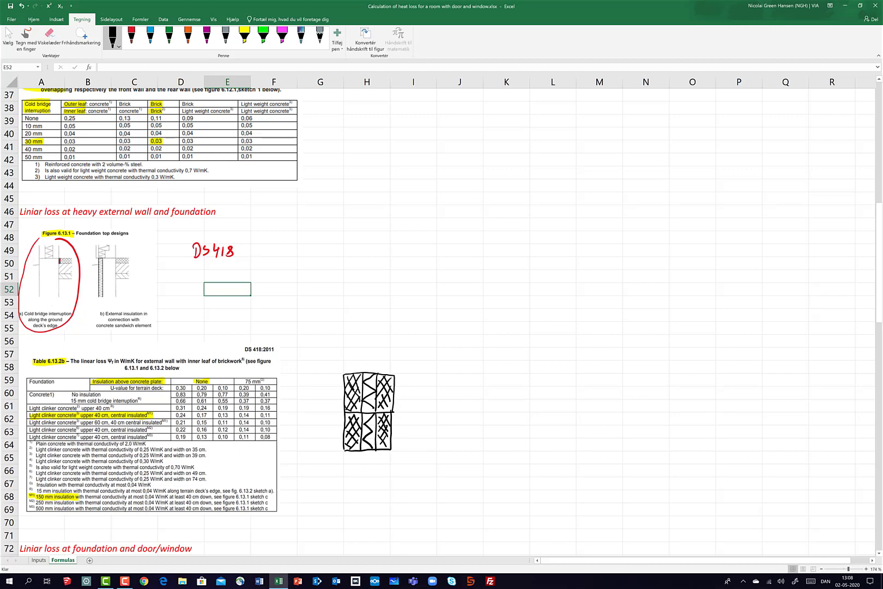
# Draw the cross-hatched floor slab with an edge strip against the upper block, and zigzag insulation and dotted ground beneath it.
pyautogui.moveTo(397, 374); pyautogui.dragTo(465, 372)
pyautogui.moveTo(399, 375)
pyautogui.mouseDown()
pyautogui.moveTo(399, 389)
pyautogui.moveTo(465, 386)
pyautogui.mouseUp()
pyautogui.moveTo(399, 385); pyautogui.dragTo(405, 375)
pyautogui.moveTo(404, 385); pyautogui.dragTo(414, 374)
pyautogui.moveTo(414, 386); pyautogui.dragTo(429, 373)
pyautogui.moveTo(426, 386); pyautogui.dragTo(440, 374)
pyautogui.moveTo(439, 382); pyautogui.dragTo(454, 374)
pyautogui.moveTo(401, 379); pyautogui.dragTo(409, 386)
pyautogui.moveTo(410, 374); pyautogui.dragTo(430, 384)
pyautogui.moveTo(434, 374); pyautogui.dragTo(451, 385)
pyautogui.moveTo(448, 373)
pyautogui.mouseDown()
pyautogui.moveTo(458, 383)
pyautogui.moveTo(466, 374)
pyautogui.mouseUp()
pyautogui.moveTo(455, 375); pyautogui.dragTo(464, 384)
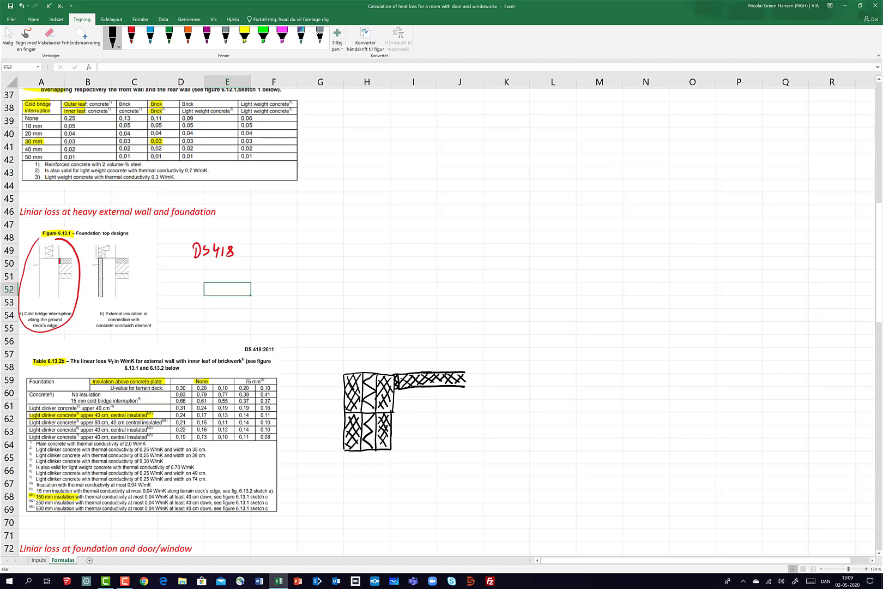
pyautogui.moveTo(398, 412); pyautogui.dragTo(462, 410)
pyautogui.moveTo(393, 411)
pyautogui.mouseDown()
pyautogui.moveTo(442, 389)
pyautogui.moveTo(452, 409)
pyautogui.mouseUp()
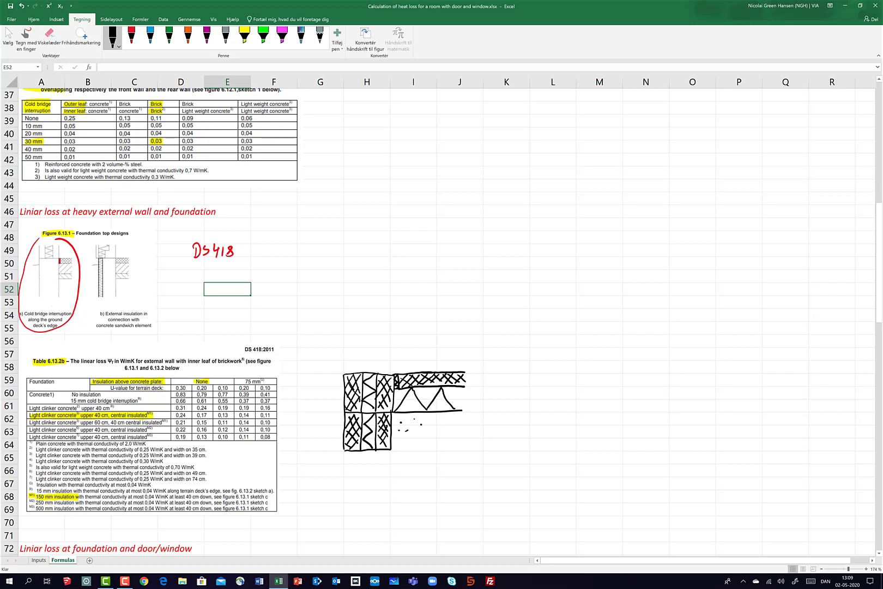
# Draw a solid cross-hatched foundation base beneath the two insulated blocks.
pyautogui.moveTo(346, 458)
pyautogui.mouseDown()
pyautogui.moveTo(343, 452)
pyautogui.moveTo(343, 489)
pyautogui.mouseUp()
pyautogui.moveTo(388, 450)
pyautogui.mouseDown()
pyautogui.moveTo(388, 486)
pyautogui.moveTo(369, 489)
pyautogui.moveTo(387, 489)
pyautogui.mouseUp()
pyautogui.moveTo(350, 452)
pyautogui.mouseDown()
pyautogui.moveTo(344, 463)
pyautogui.moveTo(355, 486)
pyautogui.mouseUp()
pyautogui.moveTo(384, 454)
pyautogui.mouseDown()
pyautogui.moveTo(364, 483)
pyautogui.moveTo(387, 465)
pyautogui.mouseUp()
pyautogui.moveTo(363, 449); pyautogui.dragTo(379, 478)
pyautogui.moveTo(351, 458)
pyautogui.mouseDown()
pyautogui.moveTo(370, 486)
pyautogui.moveTo(360, 484)
pyautogui.mouseUp()
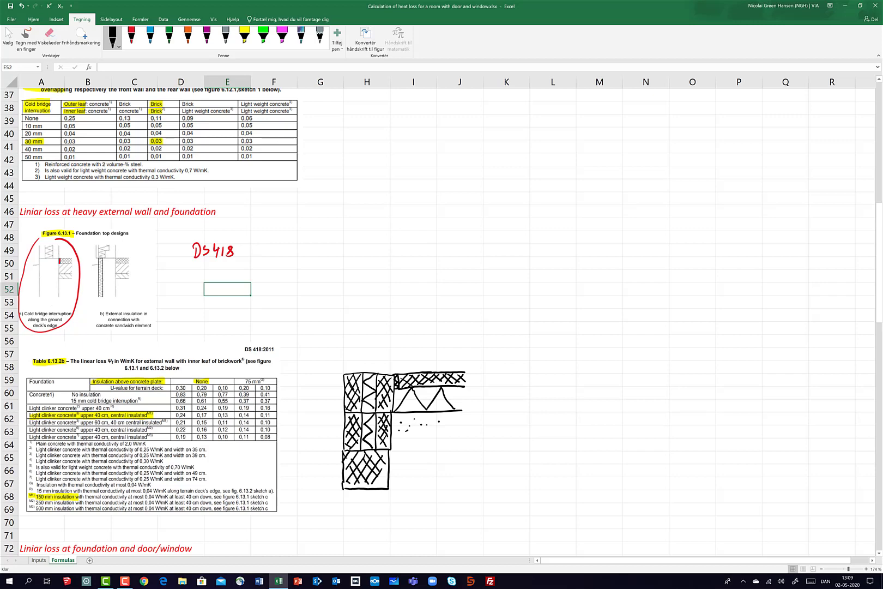
# Draw the ground line beside the foundation sketch, and highlight "U-value for terrain deck", 0,10 and 0,13 in Table 6.13.2b in yellow.
pyautogui.moveTo(303, 413); pyautogui.dragTo(340, 414)
pyautogui.click(244, 36)
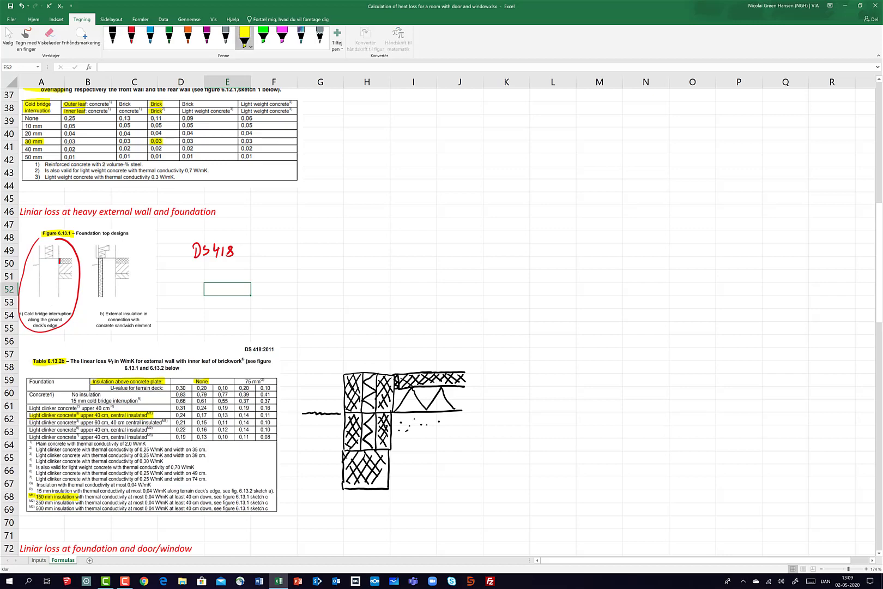
pyautogui.moveTo(112, 388); pyautogui.dragTo(162, 389)
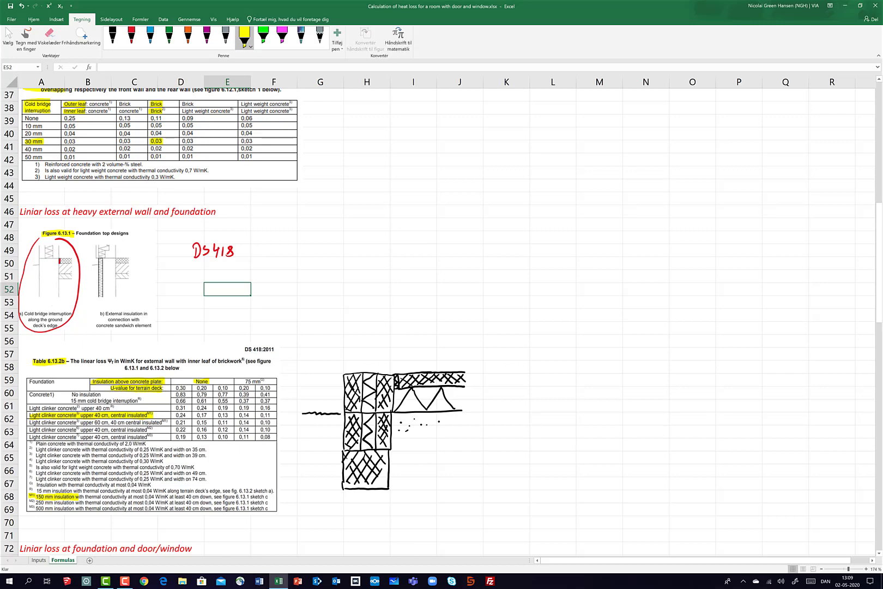
pyautogui.click(38, 561)
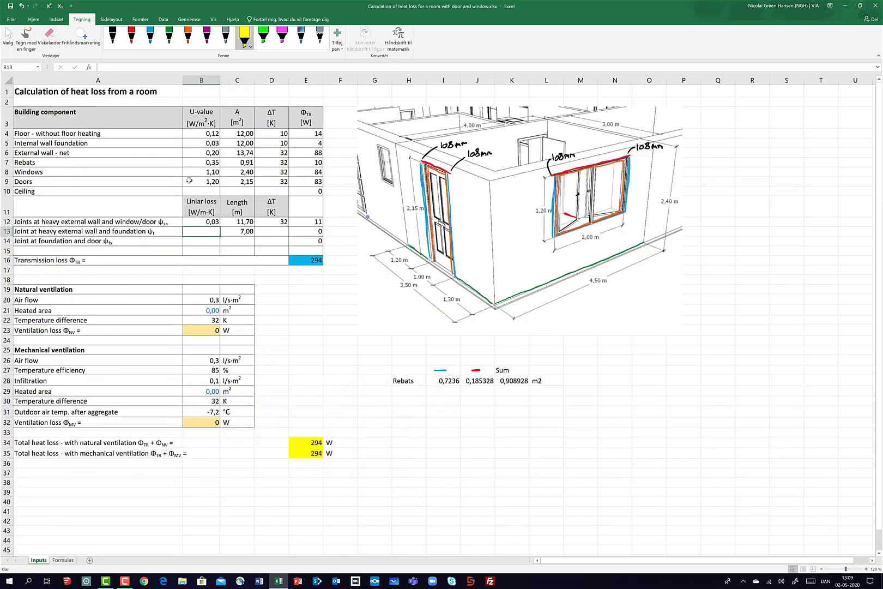
pyautogui.click(212, 134)
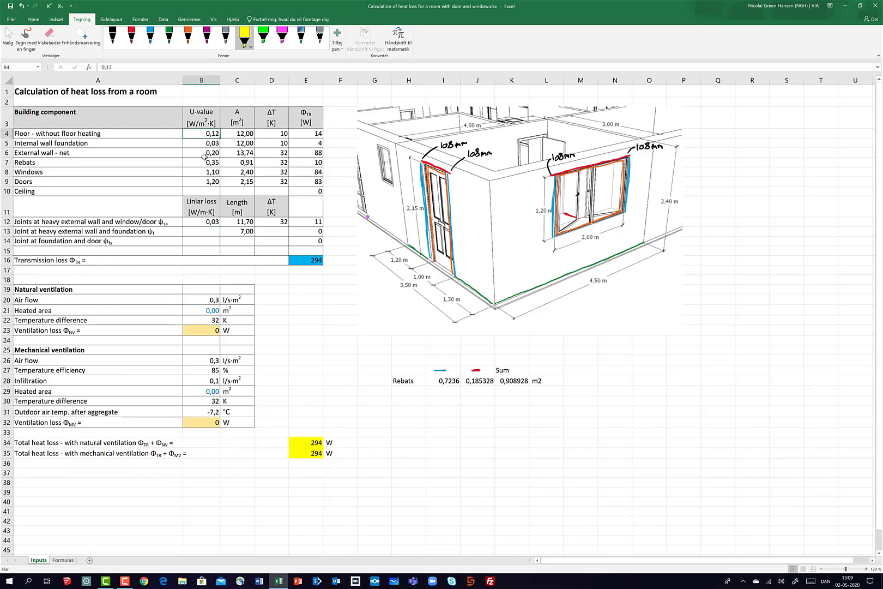
pyautogui.click(63, 560)
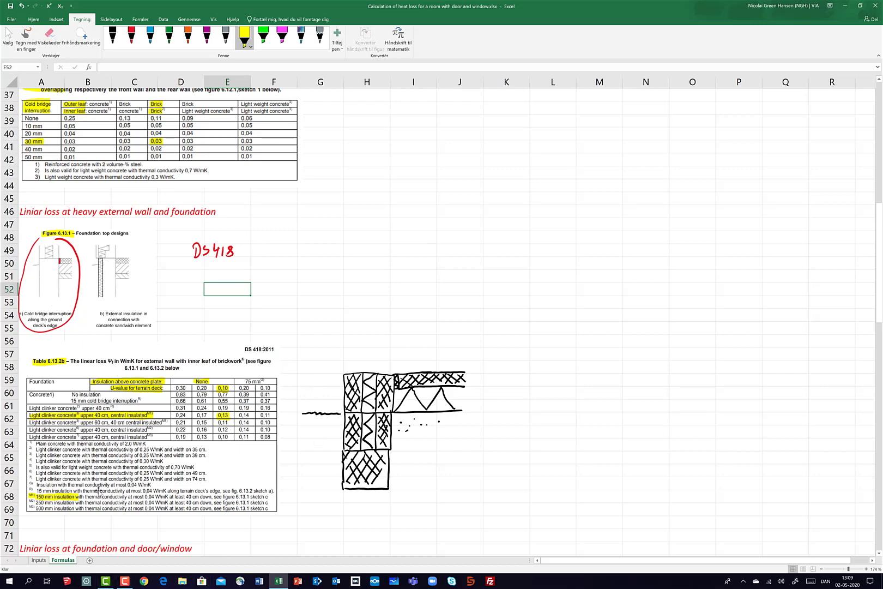
# On the Inputs sheet, set the external wall and foundation joint's linear loss to 0,13 and copy the ΔT of 32 from the row above.
pyautogui.click(40, 560)
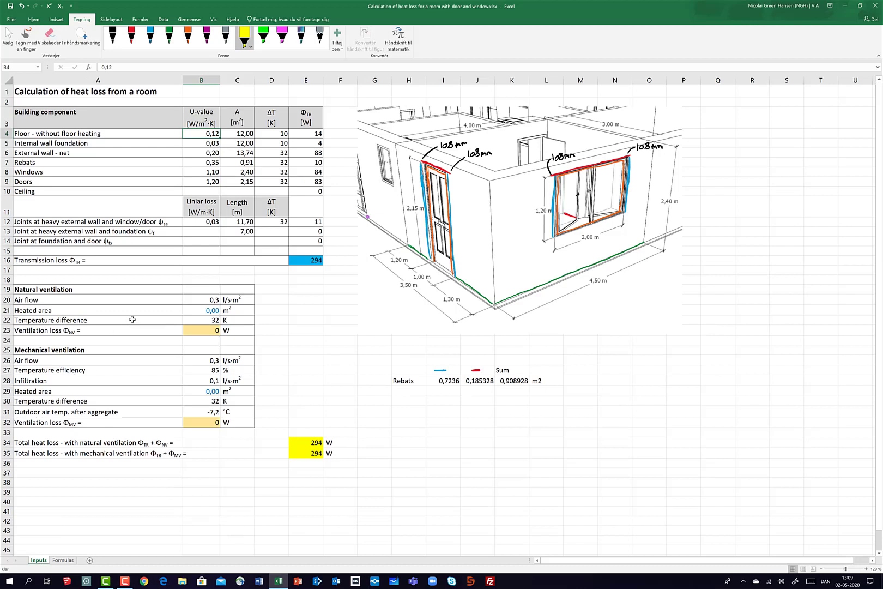
pyautogui.click(207, 230)
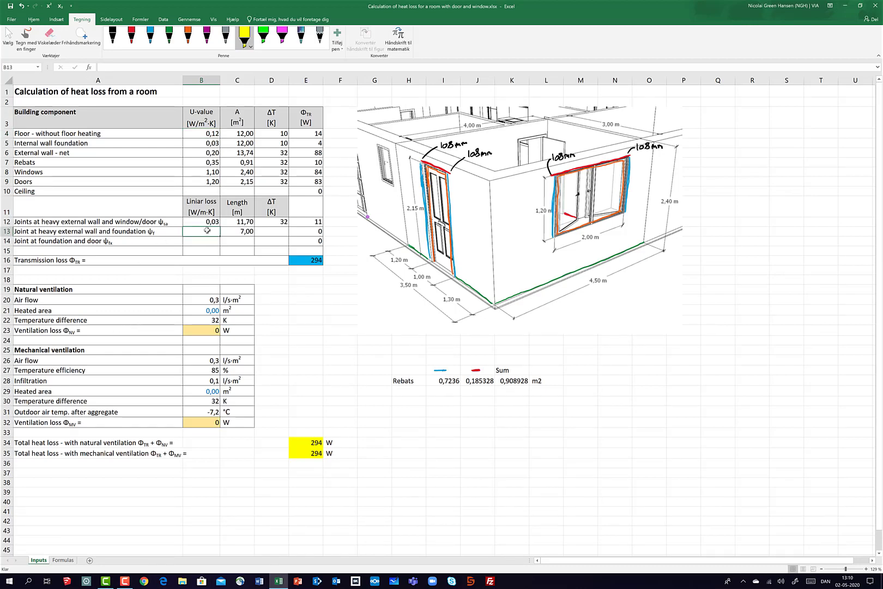
pyautogui.write('0,13')
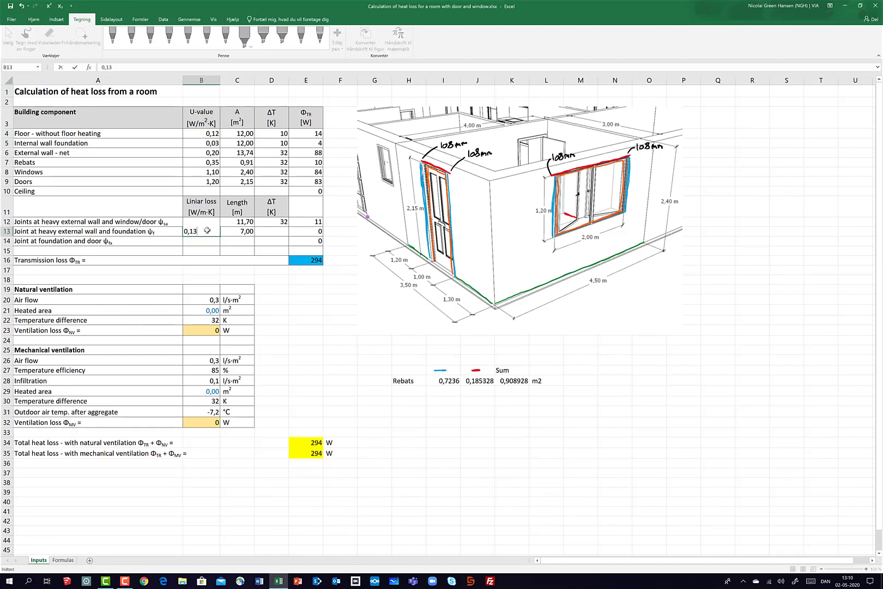
pyautogui.click(279, 231)
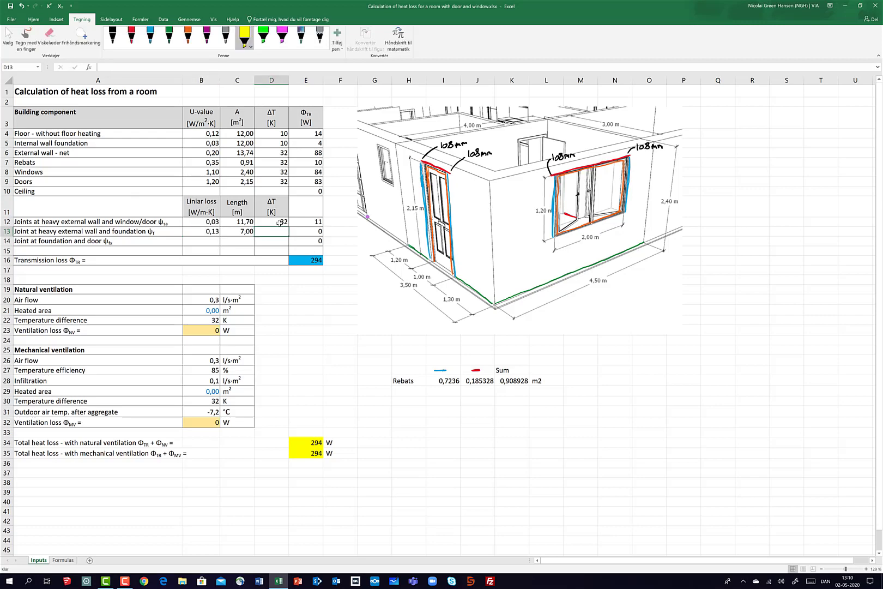
pyautogui.click(280, 223)
pyautogui.moveTo(291, 226); pyautogui.dragTo(292, 236)
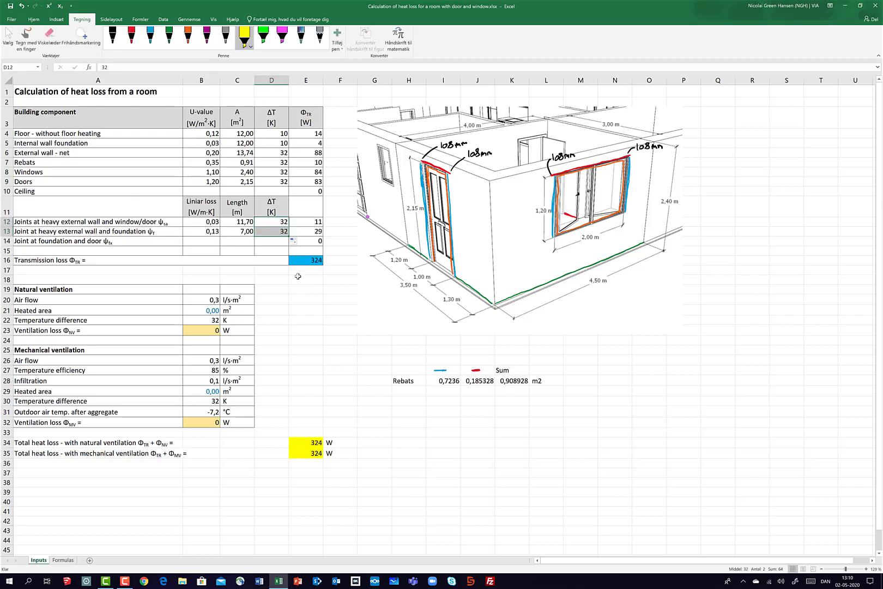
# Set the length of the joint at foundation and door to 1 m and mark the door's bottom edge on the drawing in grey.
pyautogui.click(202, 241)
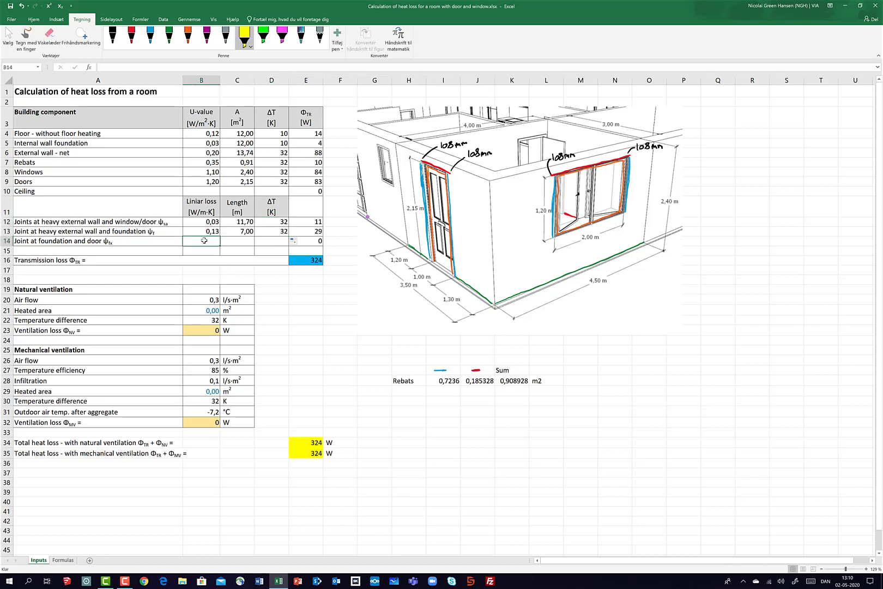
pyautogui.click(240, 240)
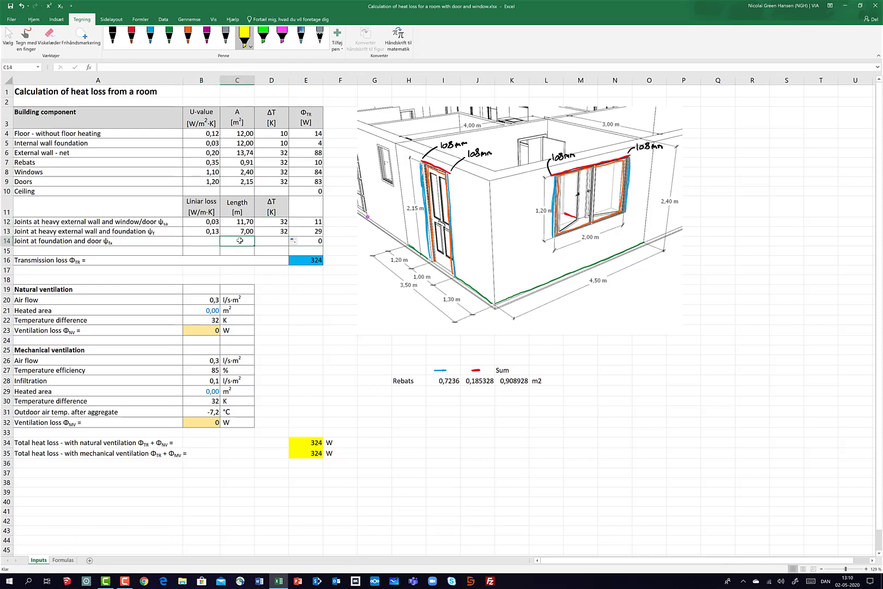
pyautogui.write('1')
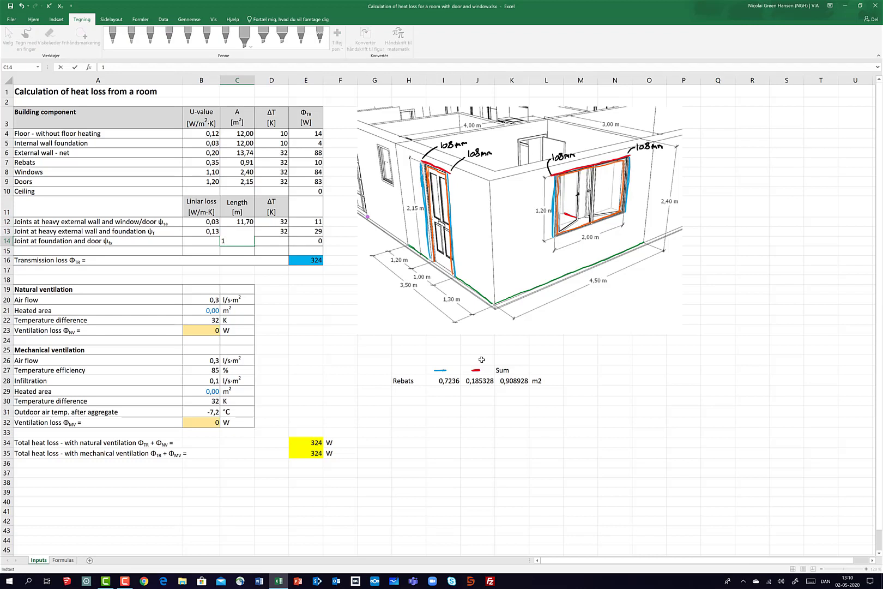
pyautogui.click(355, 335)
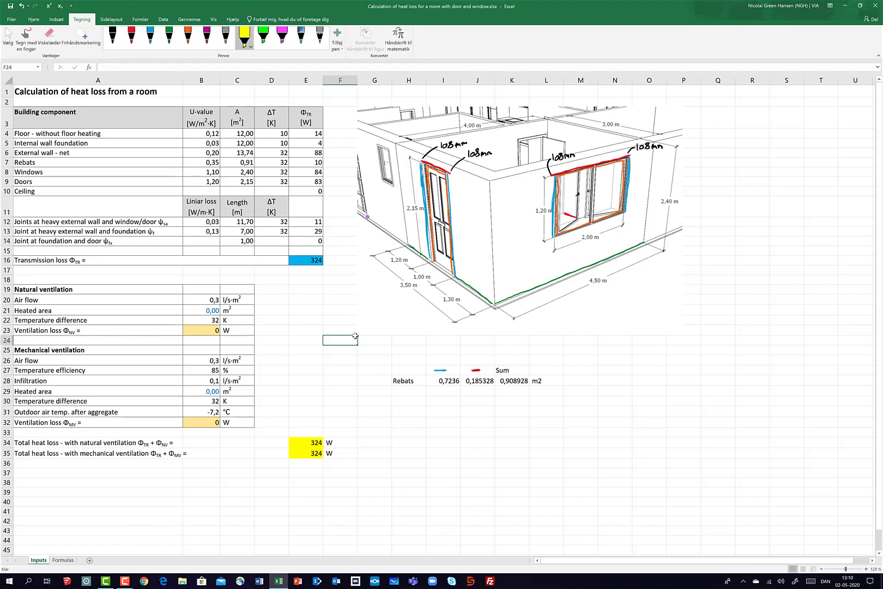
pyautogui.click(225, 37)
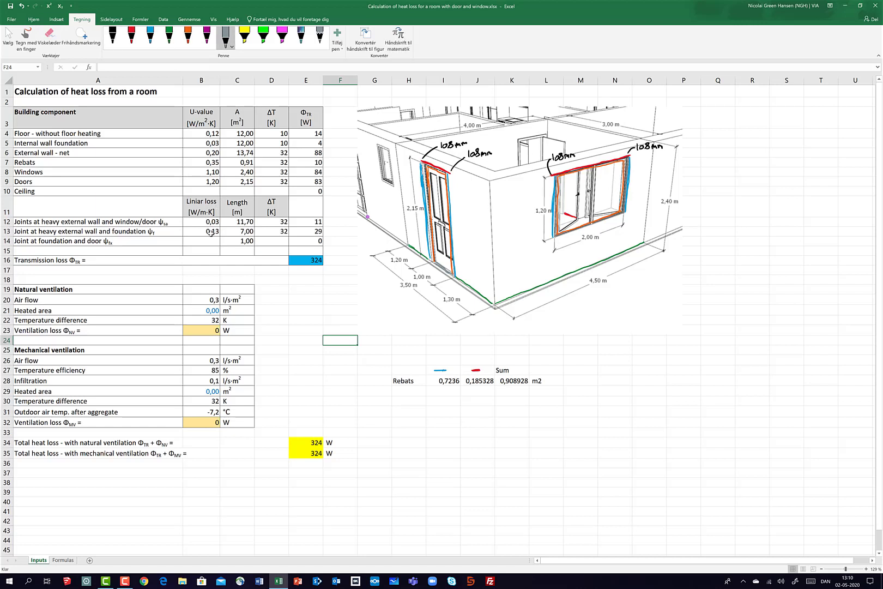
# On the Formulas sheet, highlight the heading "Liniar loss at foundation and door/window" in yellow.
pyautogui.click(205, 242)
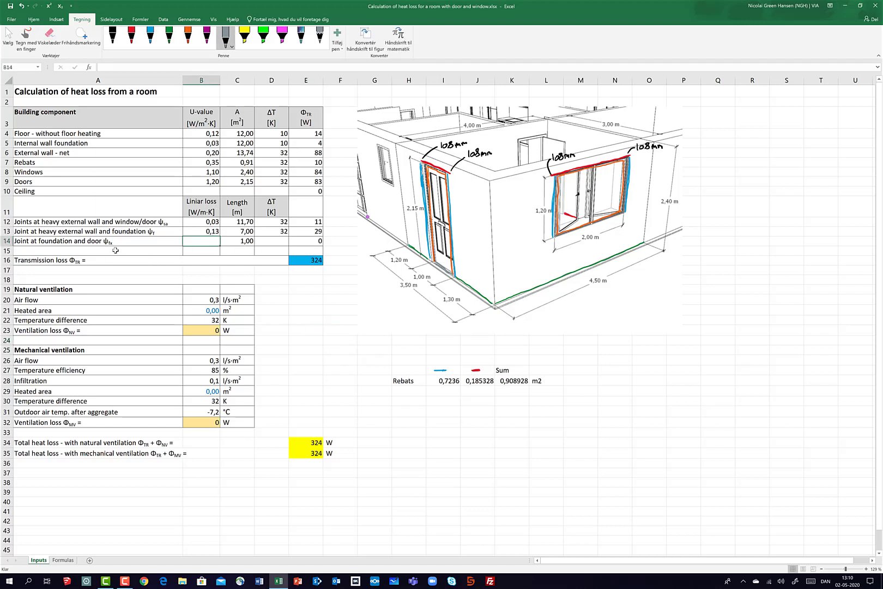
pyautogui.click(62, 561)
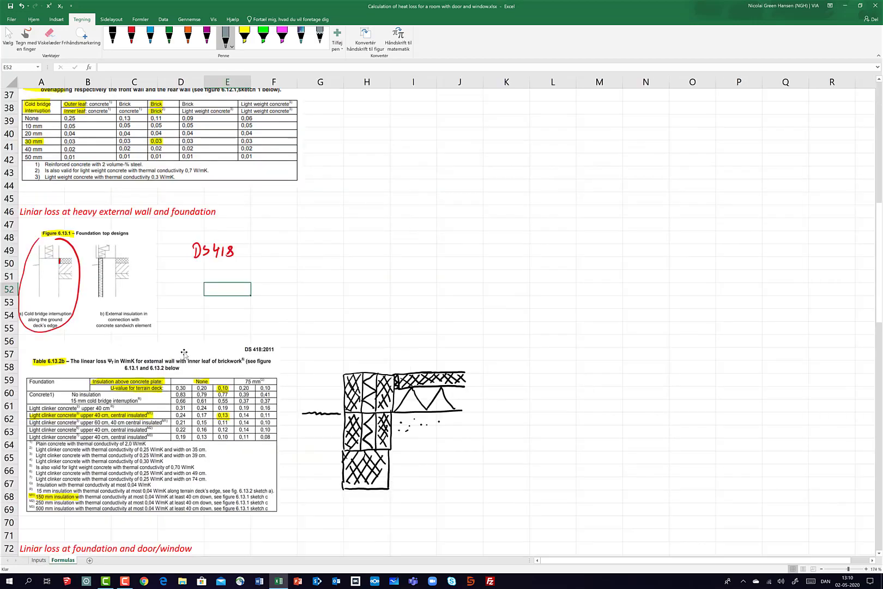
pyautogui.scroll(-6, 185, 357)
pyautogui.scroll(-2, 227, 375)
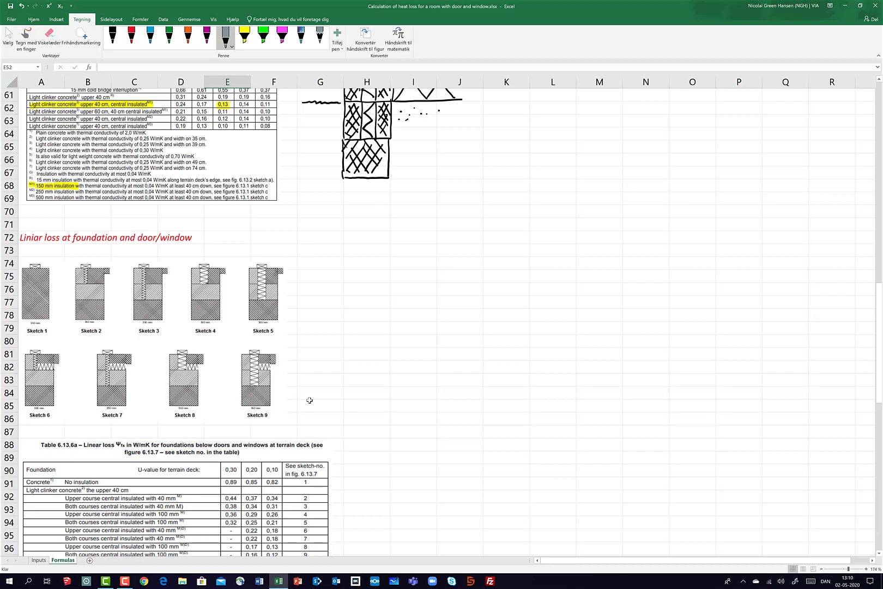
pyautogui.click(244, 35)
pyautogui.moveTo(22, 240); pyautogui.dragTo(193, 238)
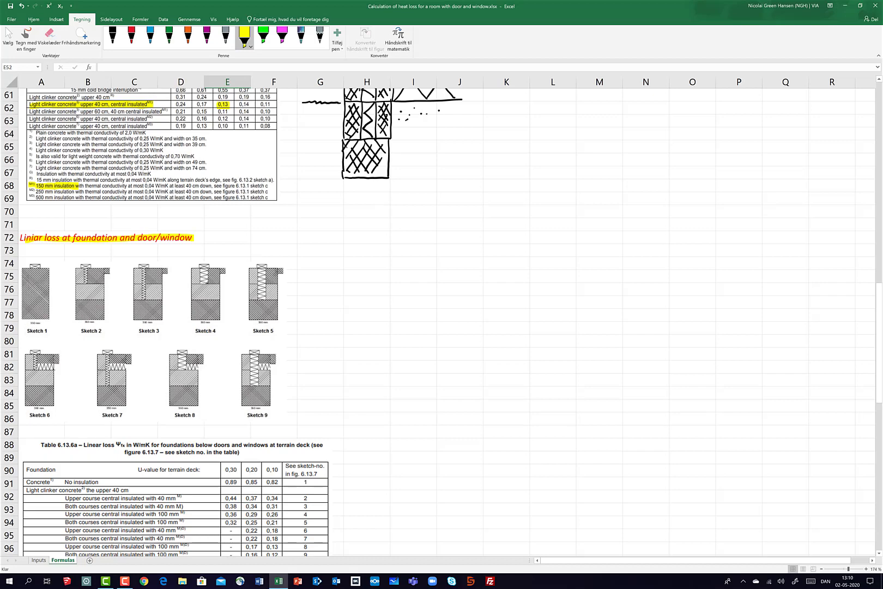
# Circle Sketch 5 in red and draw a red arrow from it to the handmade foundation sketch.
pyautogui.click(131, 36)
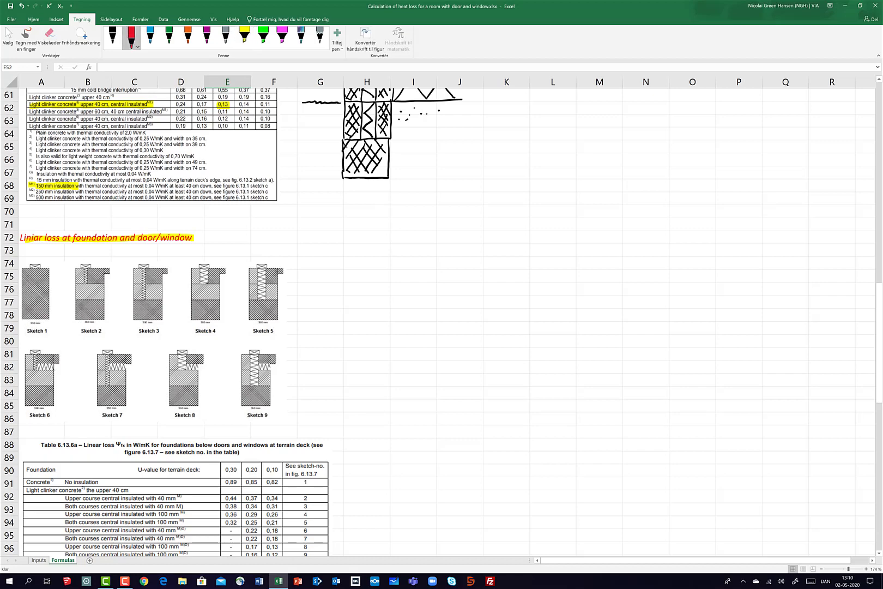
pyautogui.moveTo(259, 256)
pyautogui.mouseDown()
pyautogui.moveTo(246, 266)
pyautogui.moveTo(238, 305)
pyautogui.moveTo(252, 338)
pyautogui.moveTo(286, 329)
pyautogui.moveTo(289, 269)
pyautogui.moveTo(253, 252)
pyautogui.moveTo(315, 236)
pyautogui.moveTo(355, 200)
pyautogui.moveTo(352, 190)
pyautogui.mouseUp()
pyautogui.scroll(1, 436, 316)
pyautogui.hscroll(1, 436, 316)
pyautogui.scroll(1, 436, 316)
pyautogui.hscroll(-1, 436, 316)
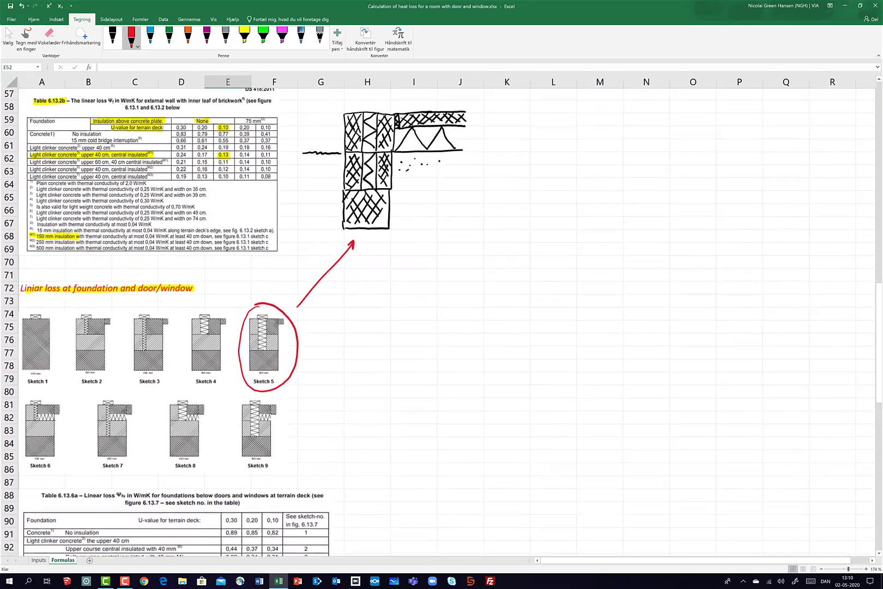
# Highlight the Table 6.13.6a title, its Ψfx symbol, "U-value for terrain deck" and the 0,10 column heading in yellow.
pyautogui.scroll(-1, 437, 316)
pyautogui.scroll(-3, 436, 316)
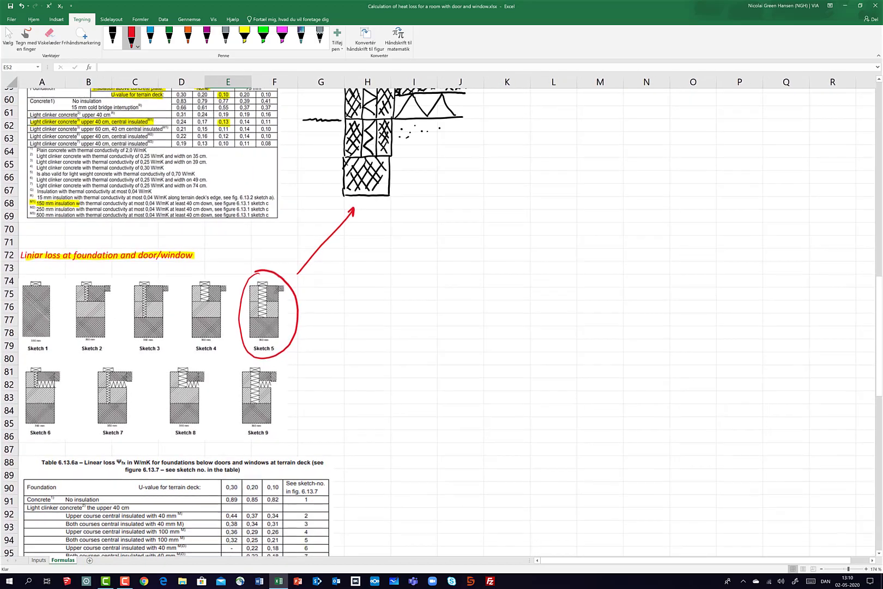
pyautogui.scroll(-2, 437, 316)
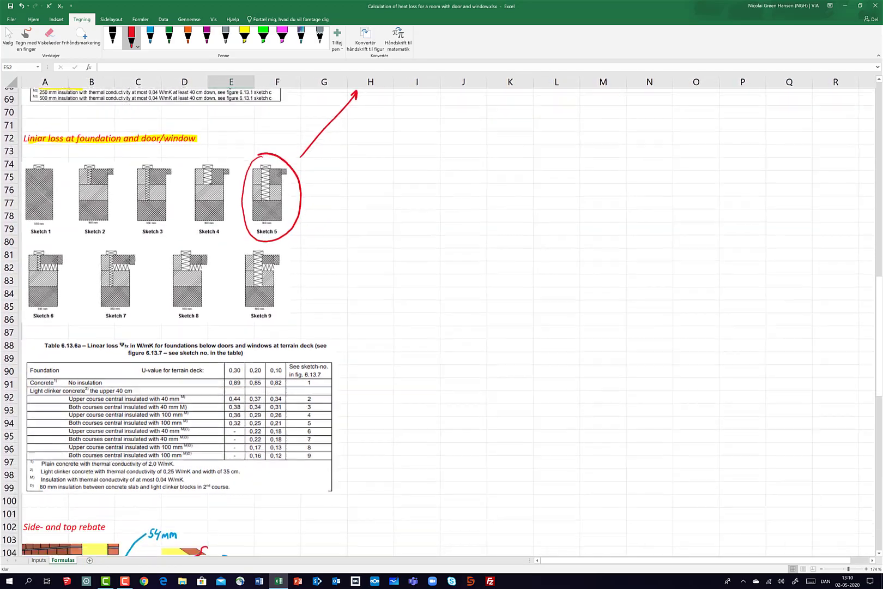
pyautogui.click(245, 38)
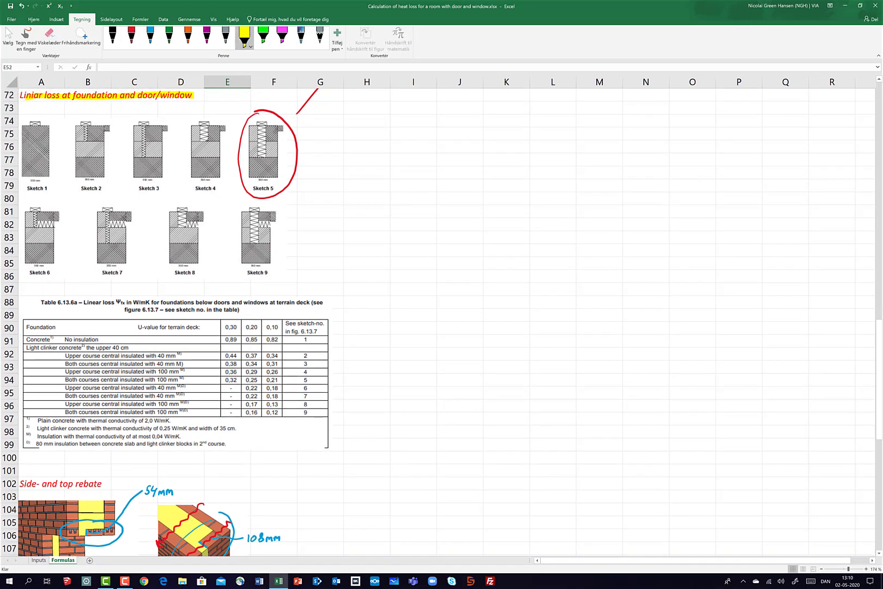
pyautogui.moveTo(42, 302); pyautogui.dragTo(125, 302)
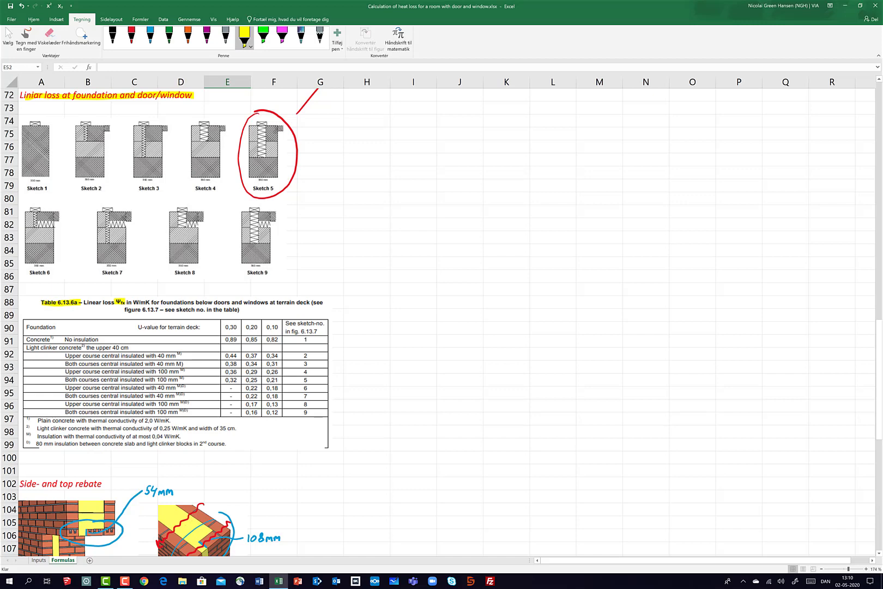
pyautogui.moveTo(138, 326); pyautogui.dragTo(202, 326)
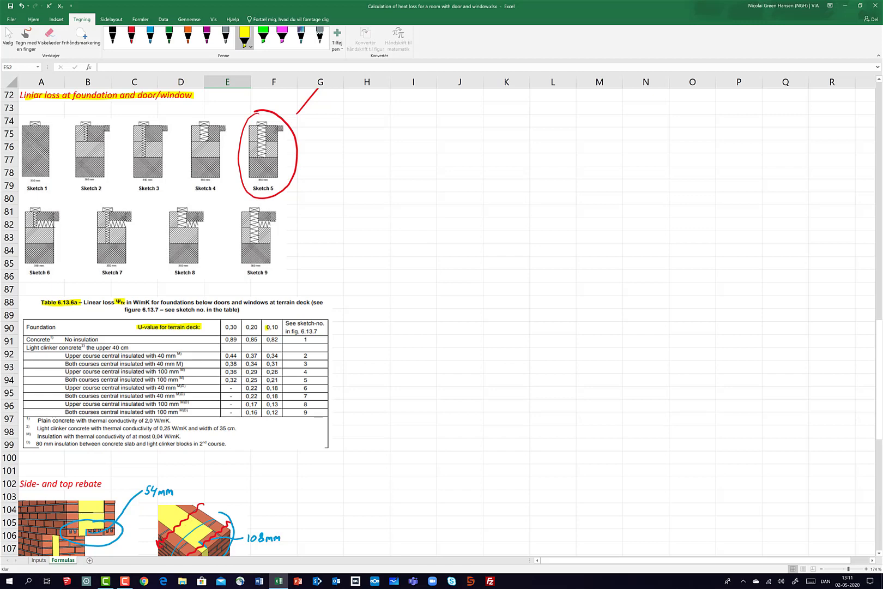
pyautogui.moveTo(269, 327); pyautogui.dragTo(279, 327)
# Highlight "Both courses central insulated with 100 mm", 0,21 and sketch number 5 in Table 6.13.6a, and draw a red line out from the 5.
pyautogui.moveTo(74, 380); pyautogui.dragTo(151, 379)
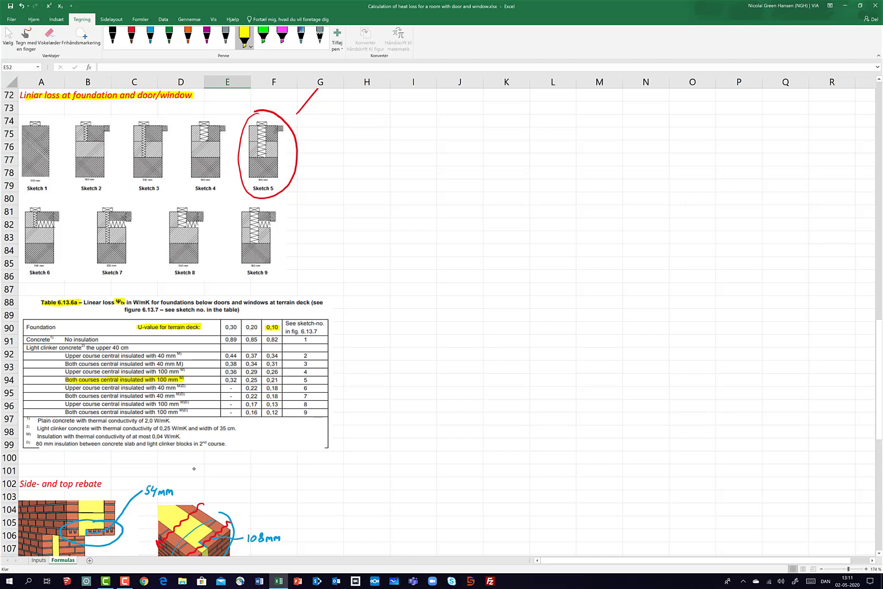
pyautogui.moveTo(267, 380); pyautogui.dragTo(278, 380)
pyautogui.moveTo(302, 380); pyautogui.dragTo(311, 380)
pyautogui.click(132, 37)
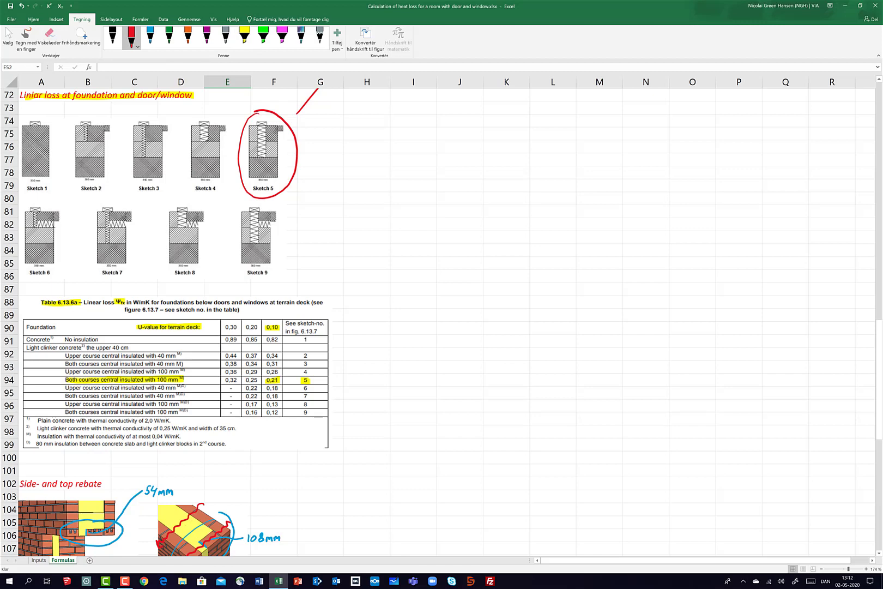
pyautogui.moveTo(314, 379); pyautogui.dragTo(348, 366)
# On the Inputs sheet, set the foundation and door joint's linear loss to 0,21 and copy the ΔT of 32 from the row above.
pyautogui.click(45, 559)
pyautogui.doubleClick(196, 243)
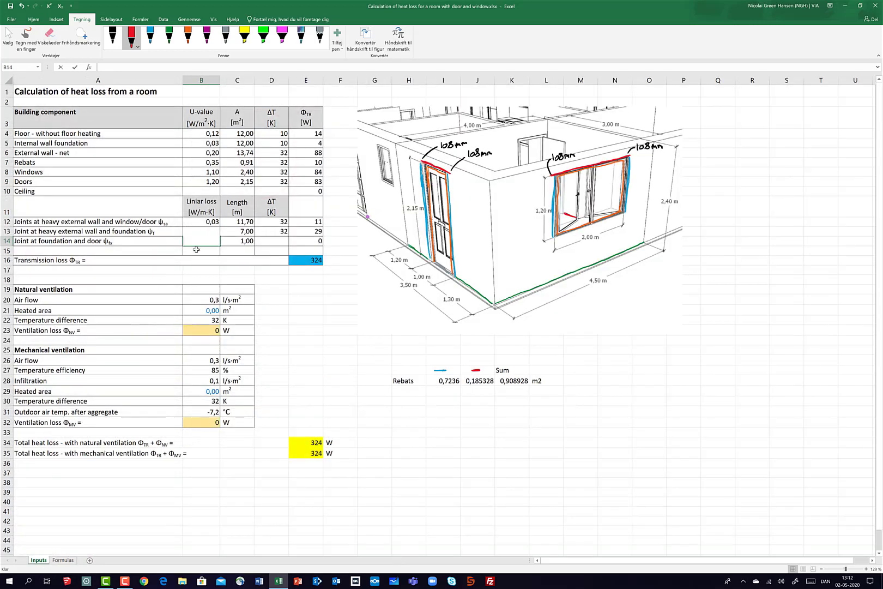
pyautogui.write('0,21')
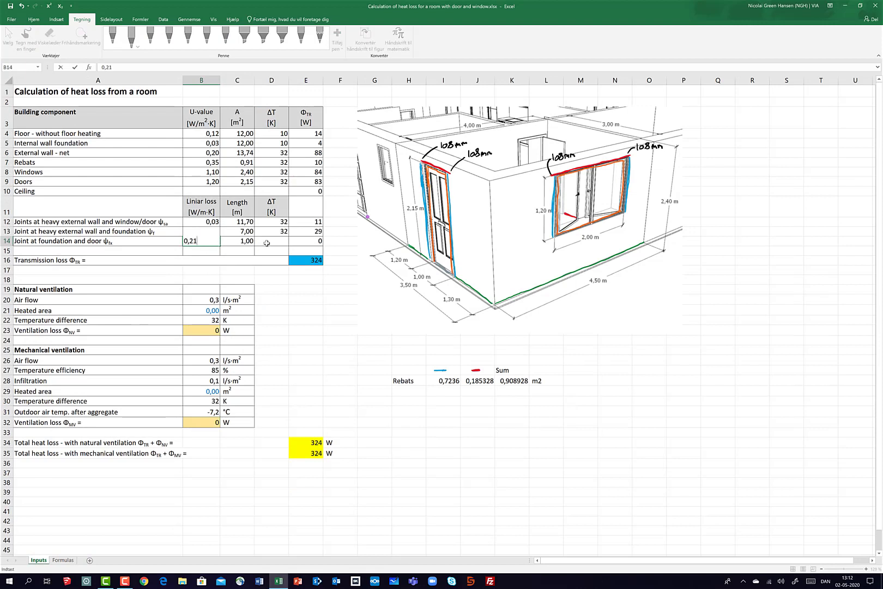
pyautogui.click(282, 235)
pyautogui.moveTo(285, 234); pyautogui.dragTo(289, 242)
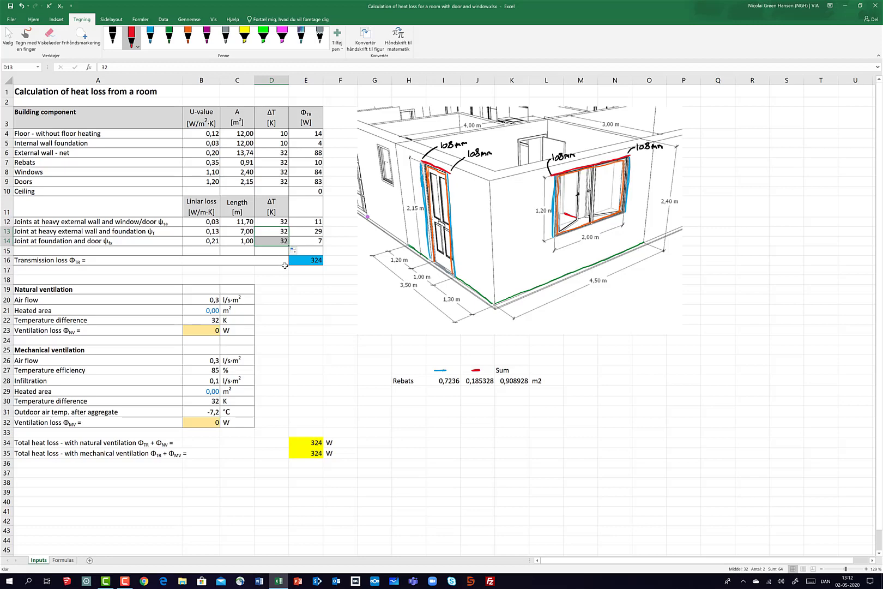
# Replace the transmission loss formula in E16 with a sum of E4:E14 so it includes the foundation and door joint.
pyautogui.click(311, 262)
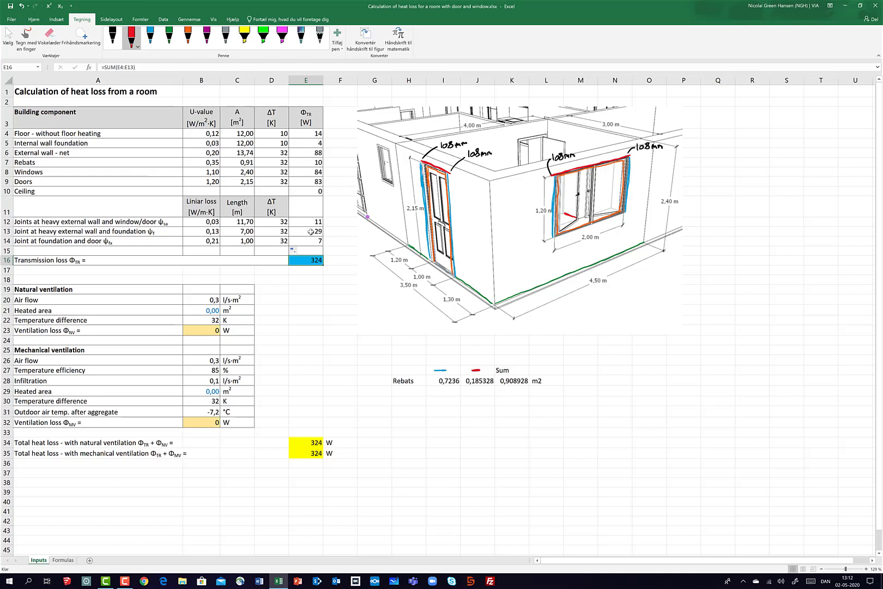
pyautogui.write('=')
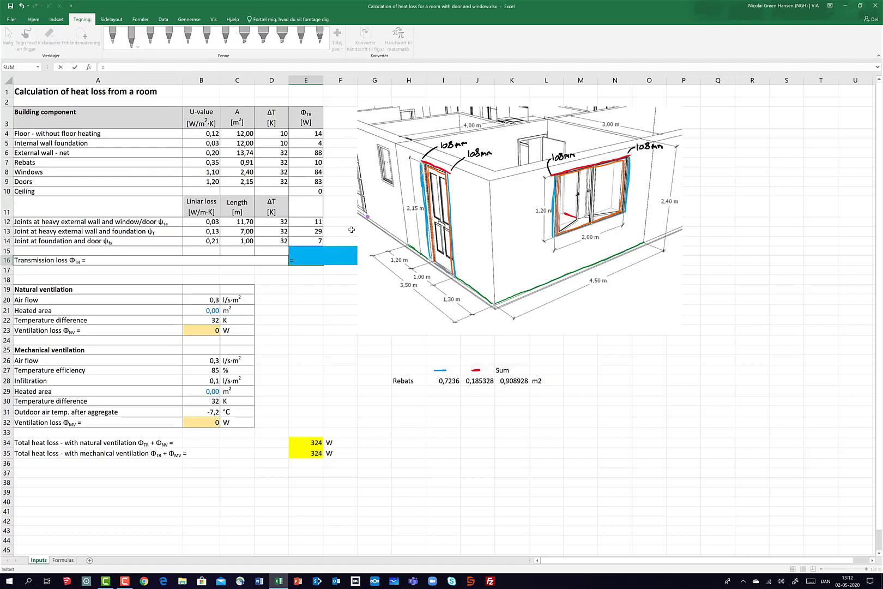
pyautogui.write('sum(')
pyautogui.moveTo(304, 135); pyautogui.dragTo(305, 241)
pyautogui.press('Return')
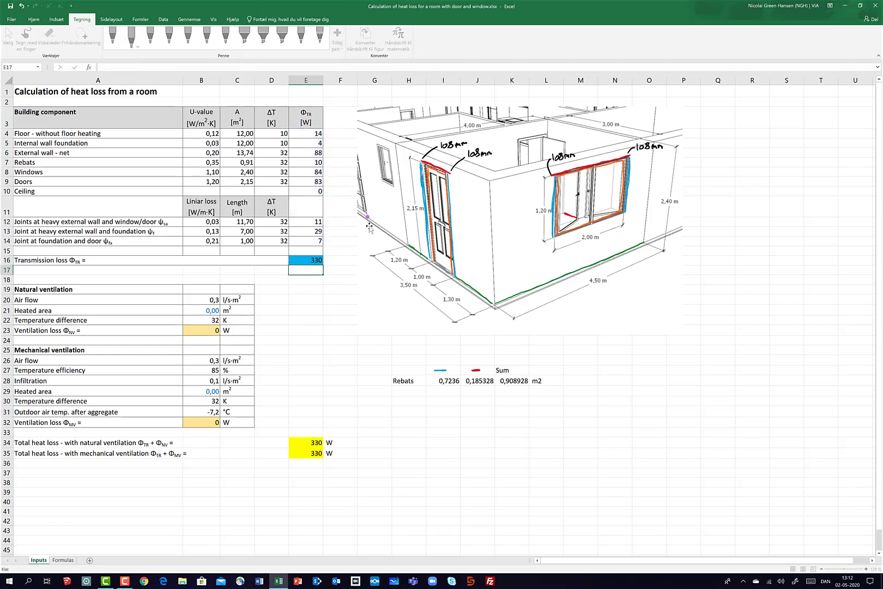
pyautogui.click(314, 260)
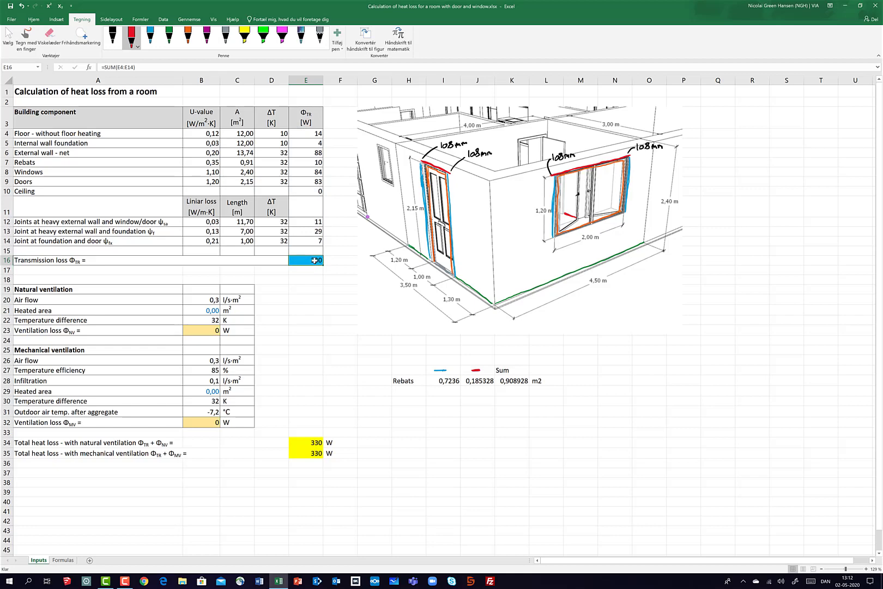
# Re-enter the transmission loss formula in E16 as the sum of E4:E14.
pyautogui.write('=sum(')
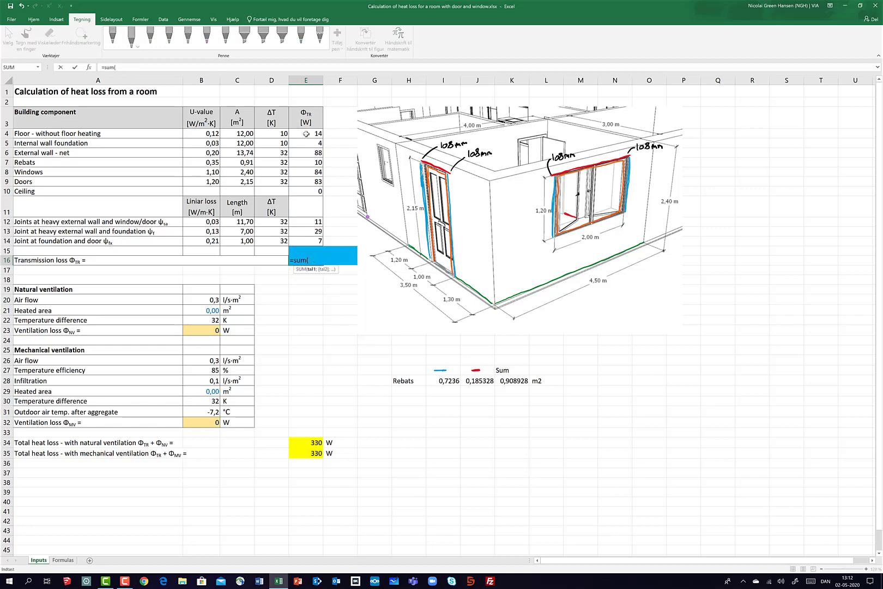
pyautogui.moveTo(307, 134); pyautogui.dragTo(307, 241)
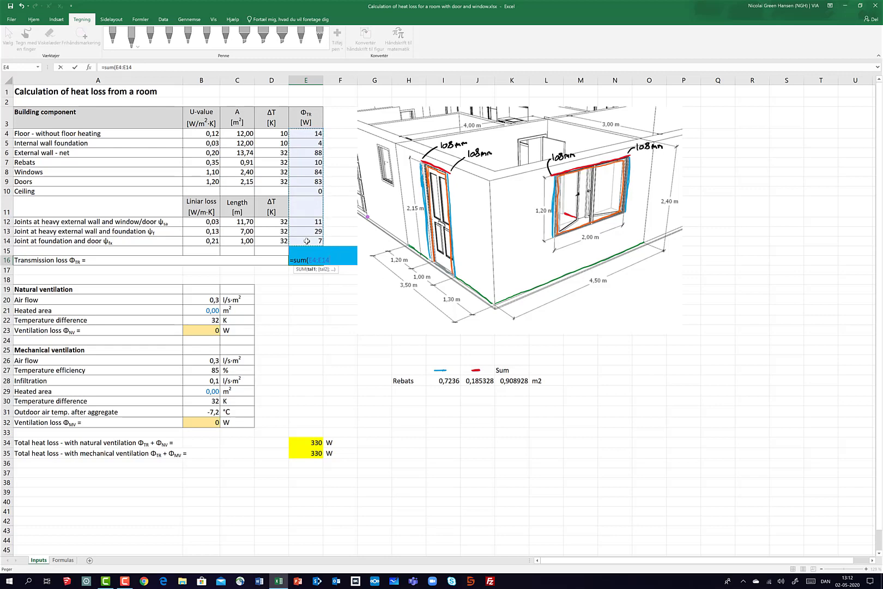
pyautogui.press('Return')
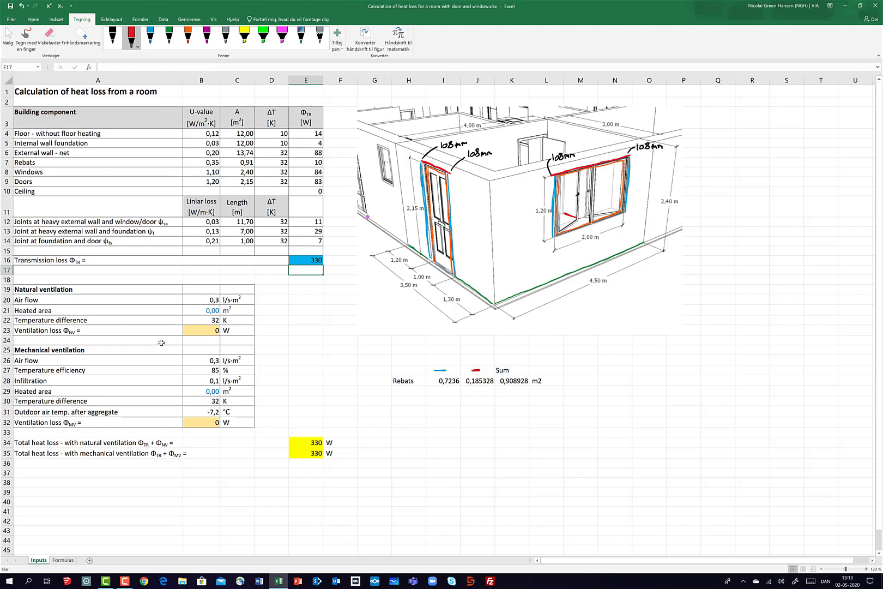
# Set the heated area under Natural ventilation to the formula =3,5*4,5 and check the ventilation loss formula below it.
pyautogui.click(210, 310)
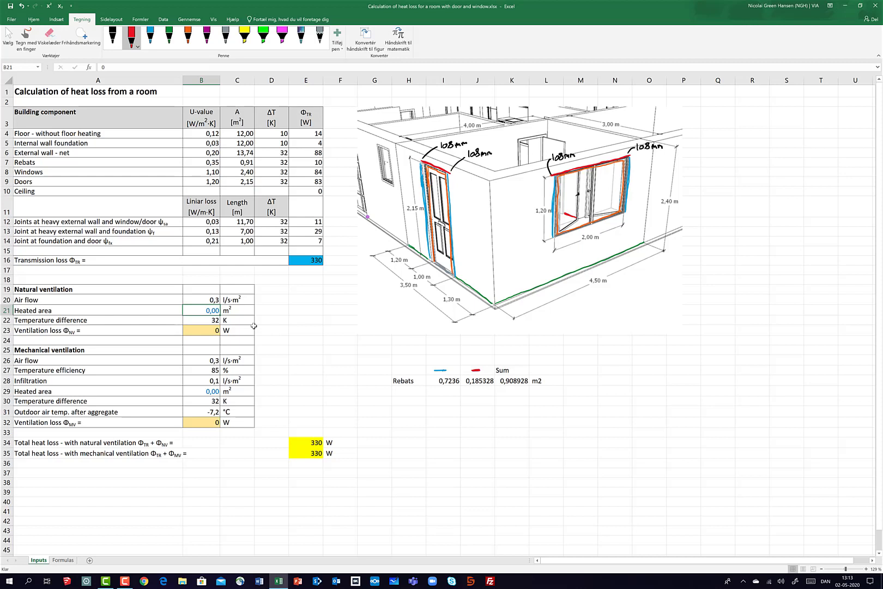
pyautogui.write('=3,')
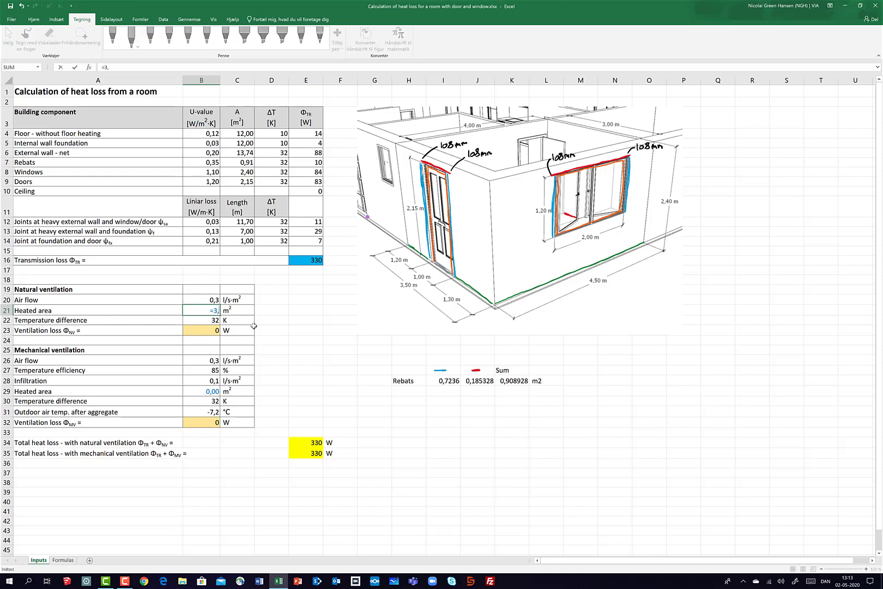
pyautogui.write('5*4,5')
pyautogui.press('Return')
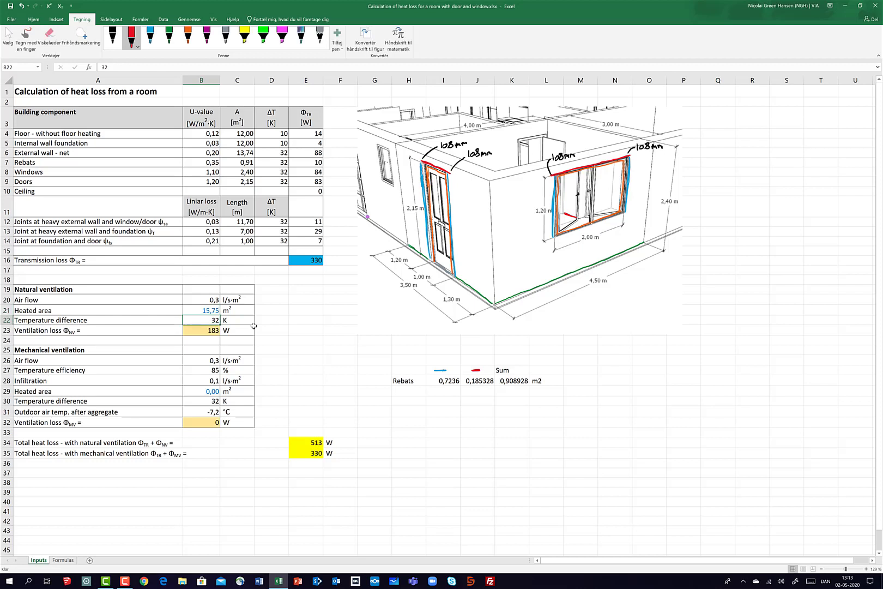
pyautogui.click(212, 330)
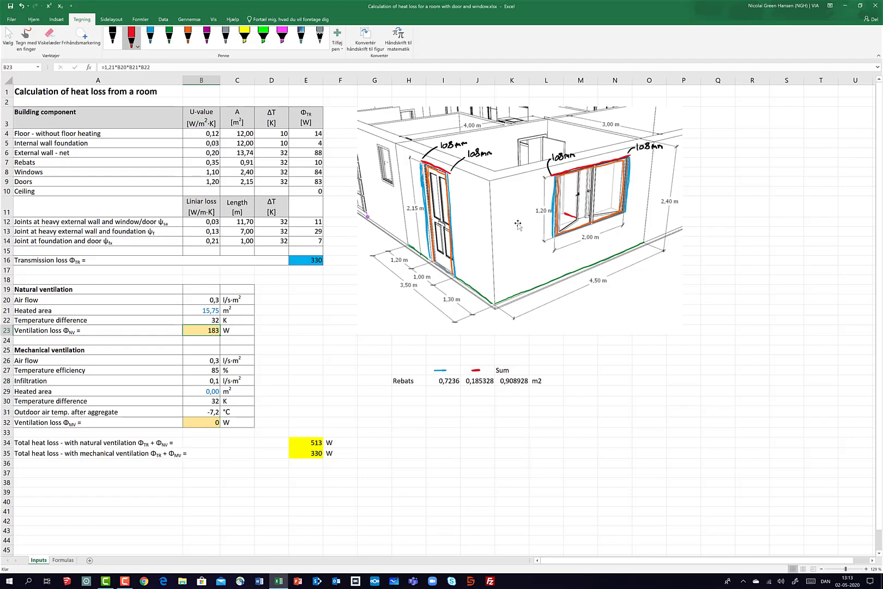
# On the Formulas sheet, underline the natural ventilation formula and its 1,21 in red, circle 0,3 l/(s·m²) with an arrow to "BR", and mark A and ΔT.
pyautogui.click(62, 560)
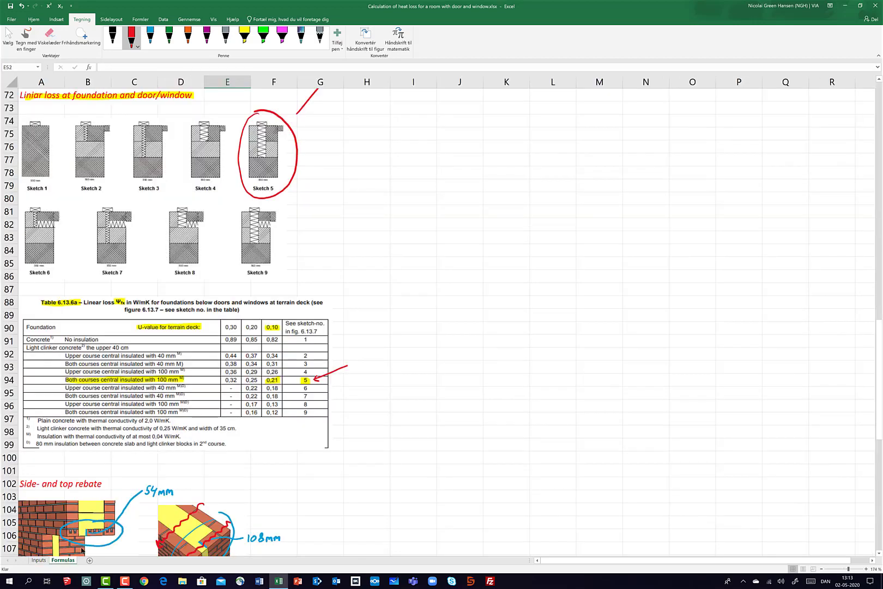
pyautogui.scroll(18, 192, 358)
pyautogui.scroll(5, 192, 359)
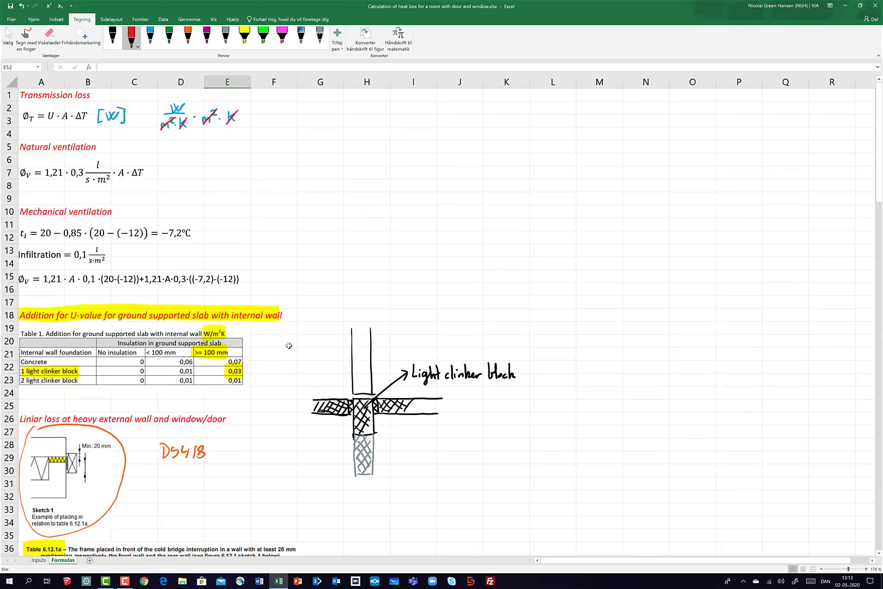
pyautogui.moveTo(28, 192); pyautogui.dragTo(141, 190)
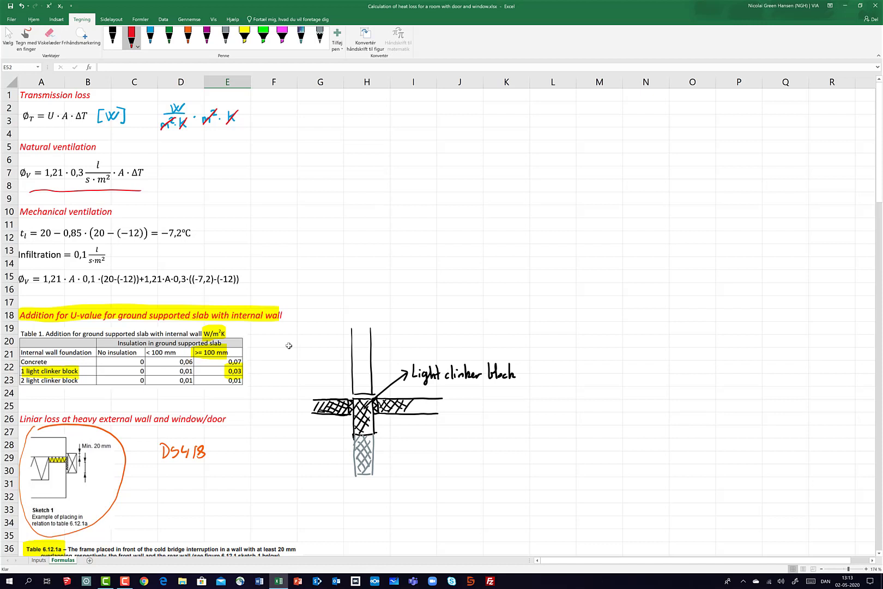
pyautogui.moveTo(45, 177)
pyautogui.mouseDown()
pyautogui.moveTo(62, 178)
pyautogui.moveTo(81, 158)
pyautogui.moveTo(117, 175)
pyautogui.moveTo(79, 155)
pyautogui.mouseUp()
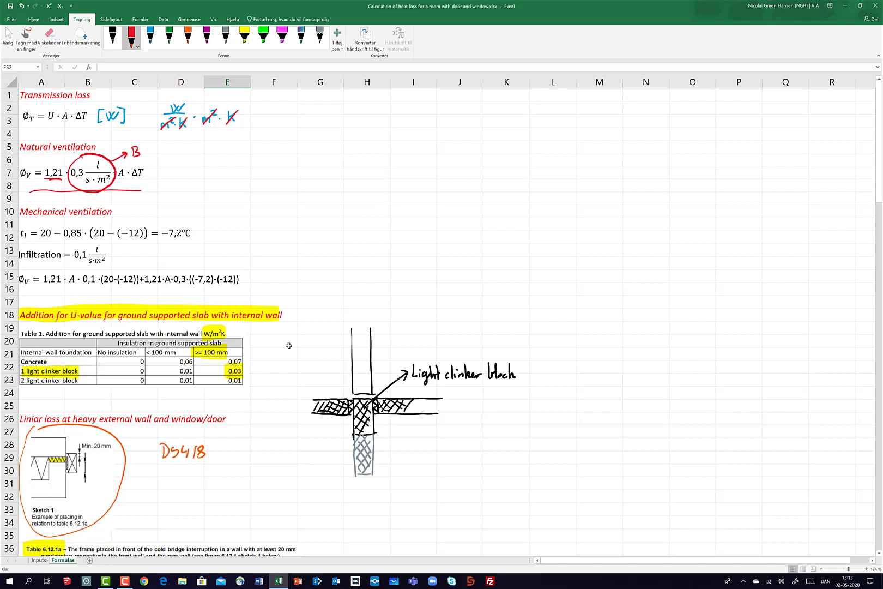
pyautogui.moveTo(142, 156); pyautogui.dragTo(143, 151)
# On the Inputs sheet, examine the natural ventilation's heated area and loss formulas and the total heat loss with natural ventilation.
pyautogui.click(44, 561)
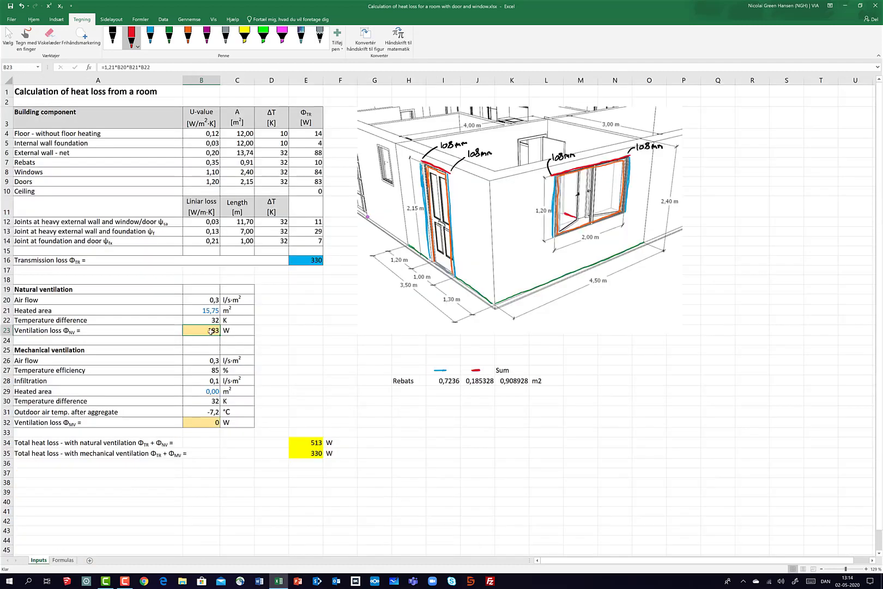
pyautogui.click(203, 311)
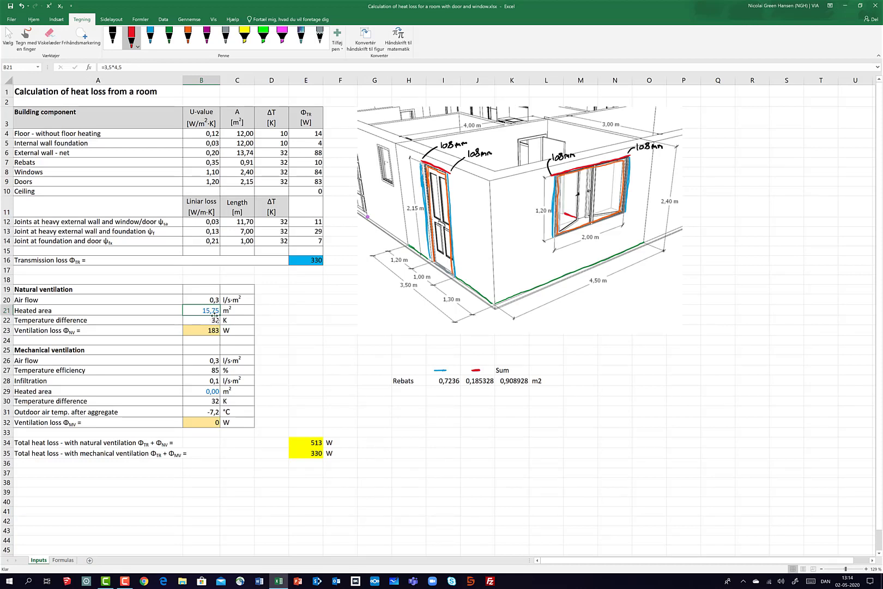
pyautogui.click(211, 330)
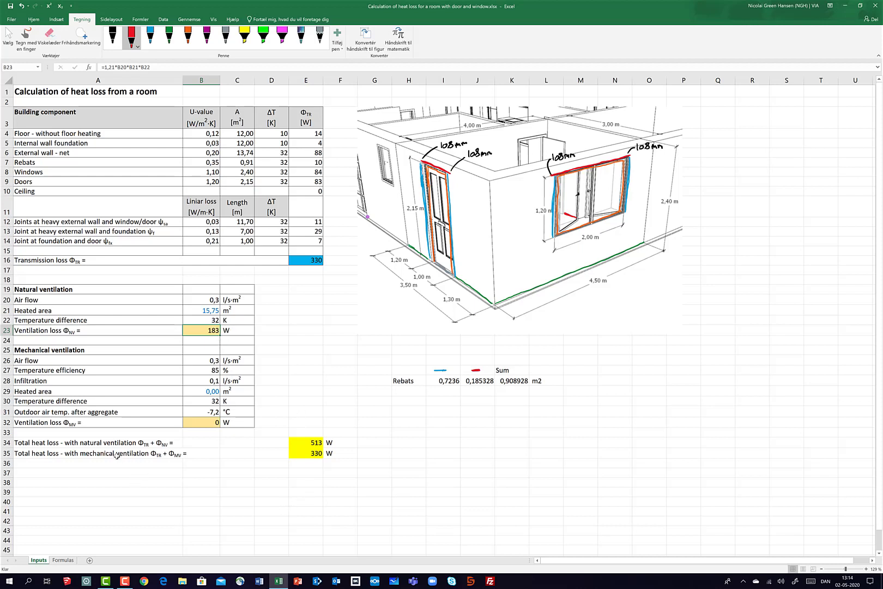
pyautogui.click(68, 442)
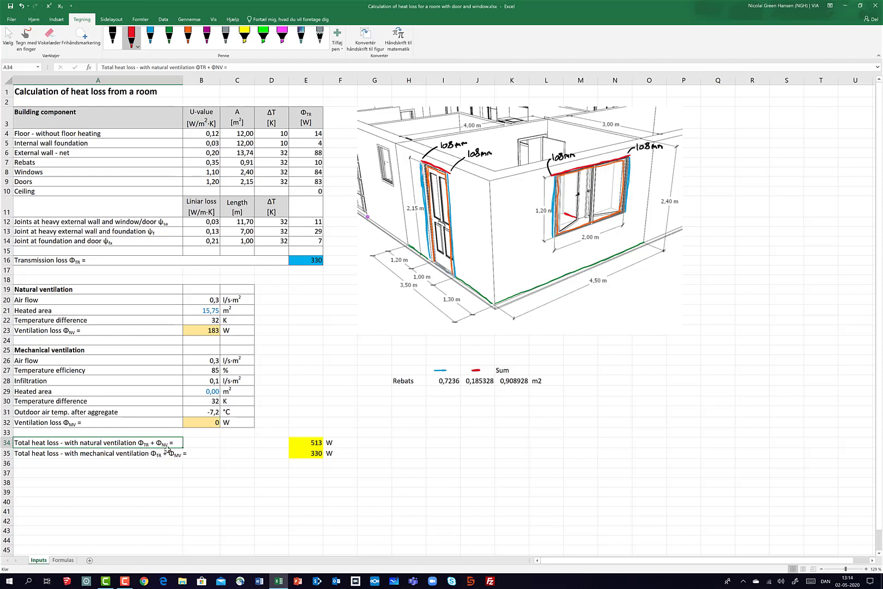
pyautogui.click(315, 441)
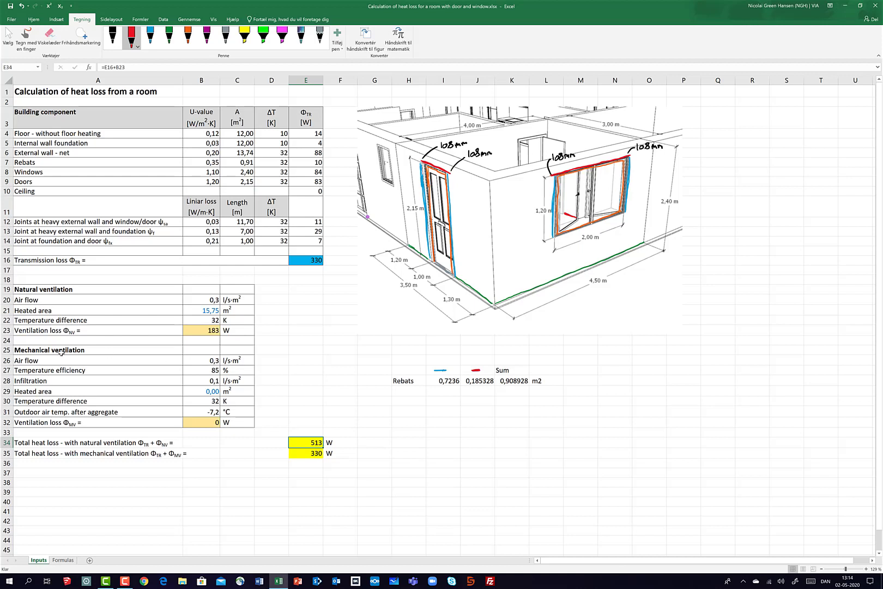
# On the Formulas sheet, underline the Mechanical ventilation heading and its ventilation loss formula in red.
pyautogui.click(61, 351)
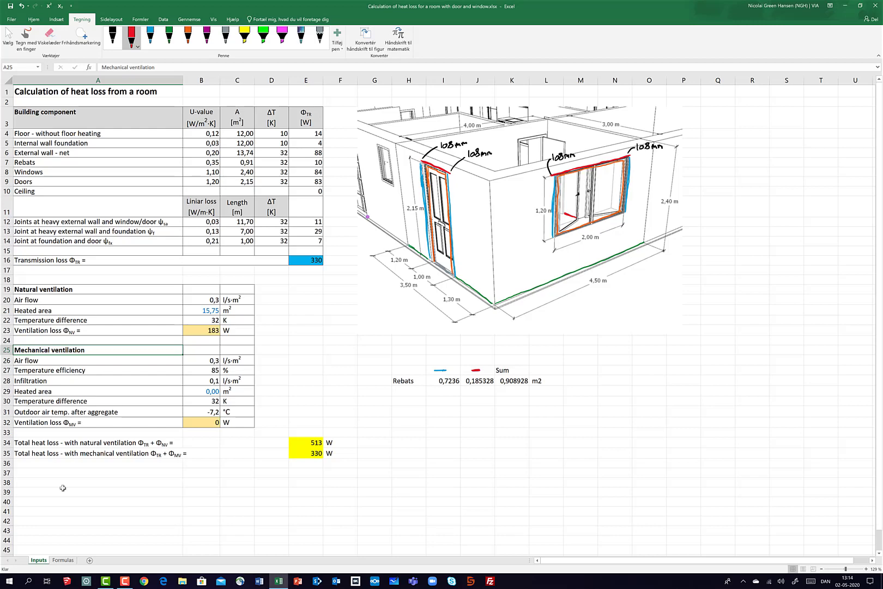
pyautogui.click(61, 559)
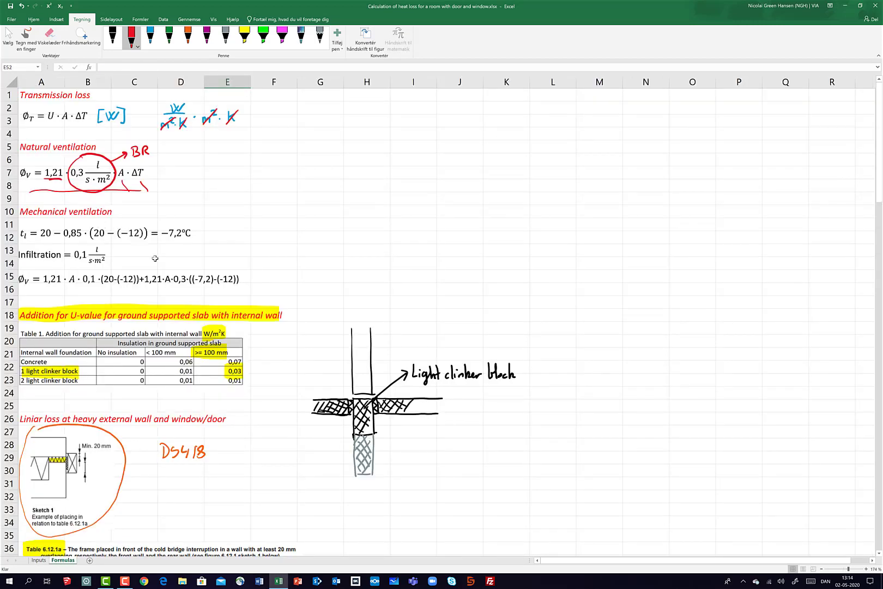
pyautogui.moveTo(23, 219); pyautogui.dragTo(99, 221)
pyautogui.moveTo(21, 290); pyautogui.dragTo(238, 292)
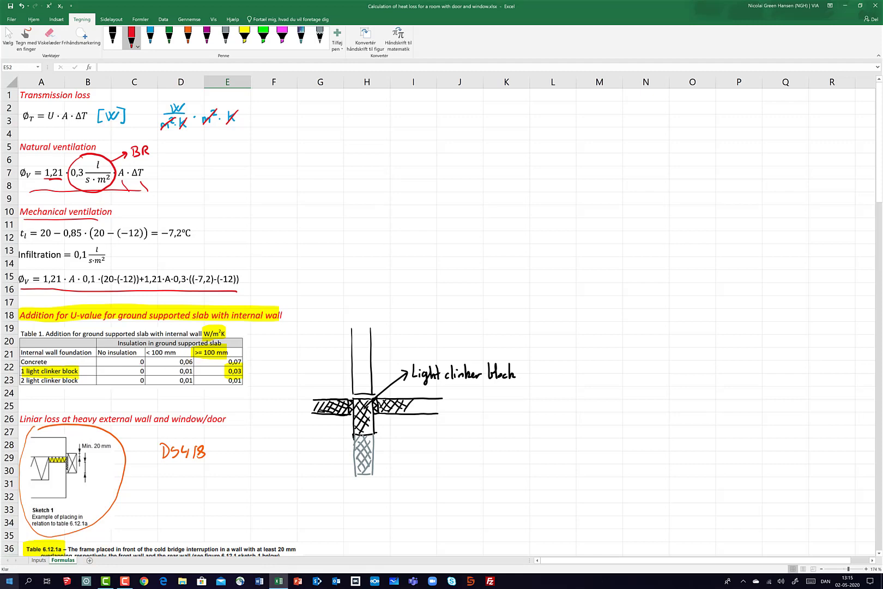
# On the Inputs sheet, set the heated area under Mechanical ventilation to 15,75 and check the ventilation loss in B32.
pyautogui.click(39, 560)
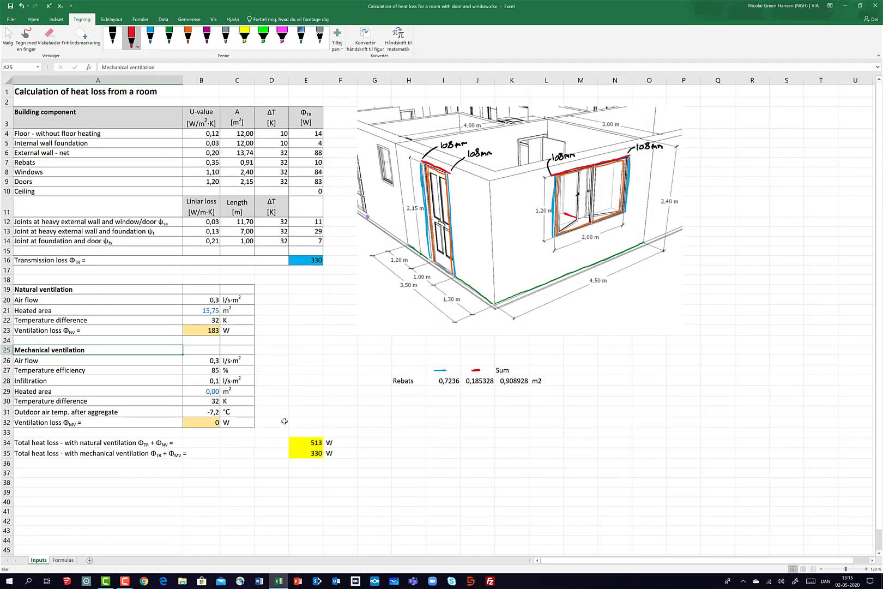
pyautogui.click(212, 422)
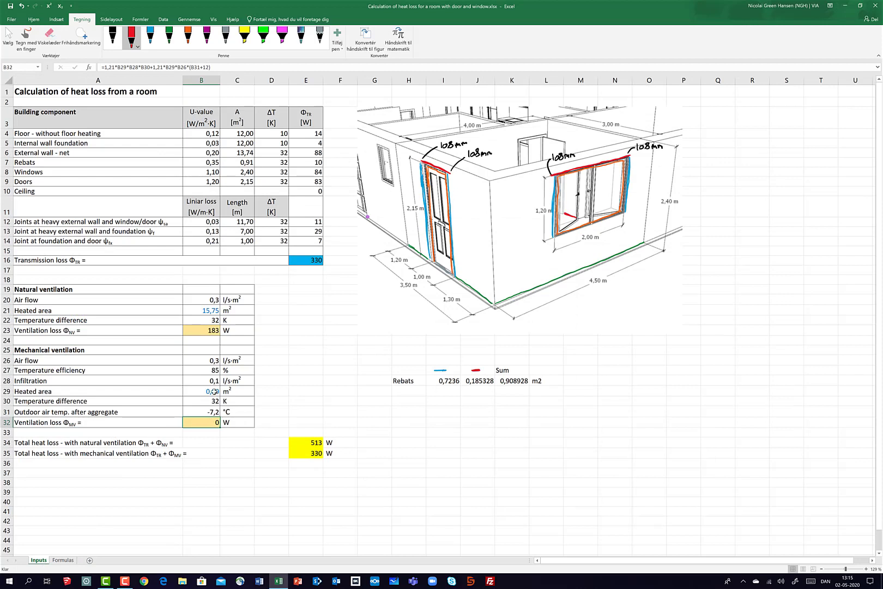
pyautogui.click(212, 390)
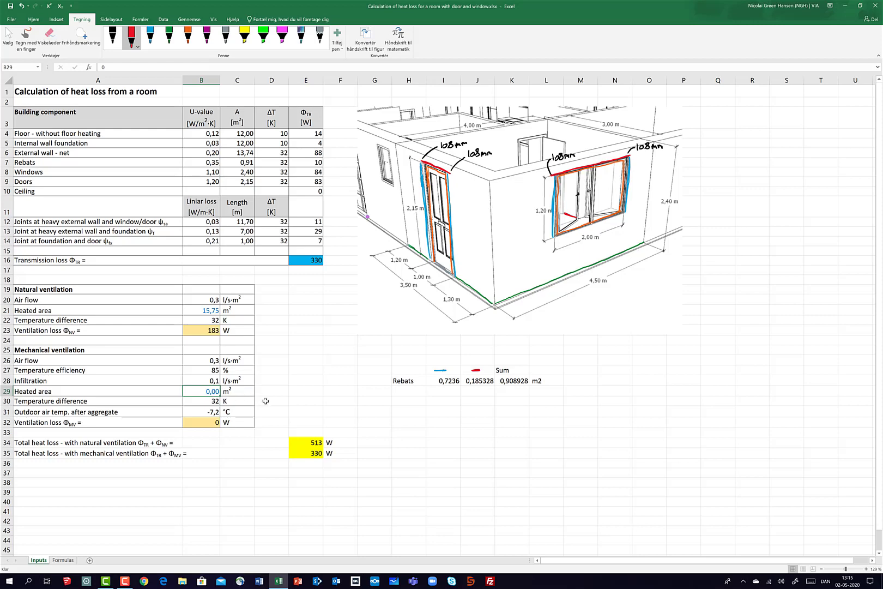
pyautogui.write('15,')
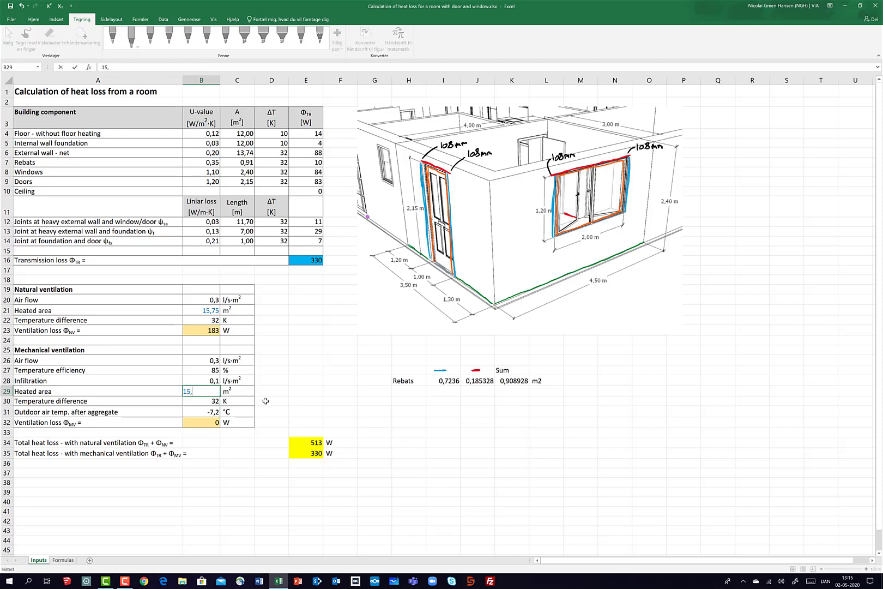
pyautogui.write('75')
pyautogui.click(208, 423)
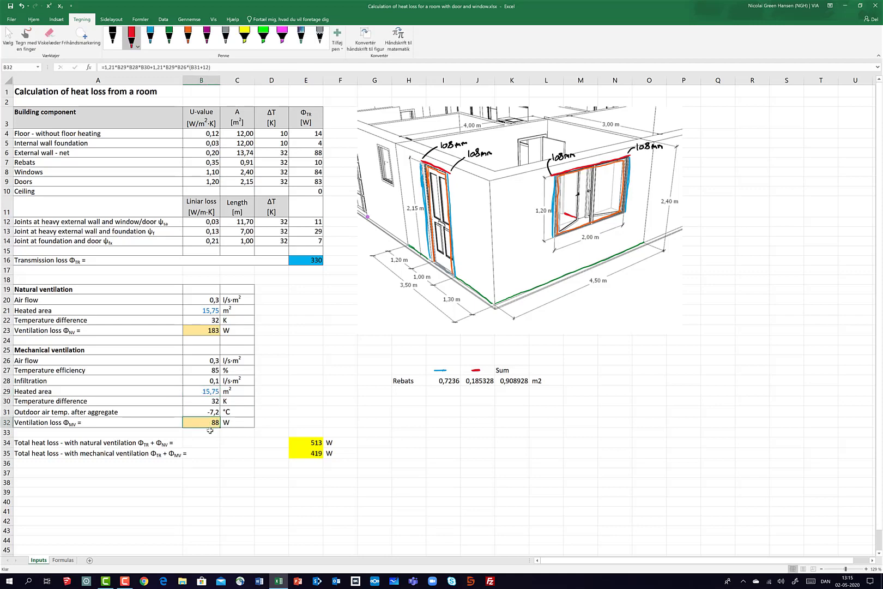
# Examine the natural ventilation loss for comparison and the total heat loss with mechanical ventilation in E35.
pyautogui.click(203, 329)
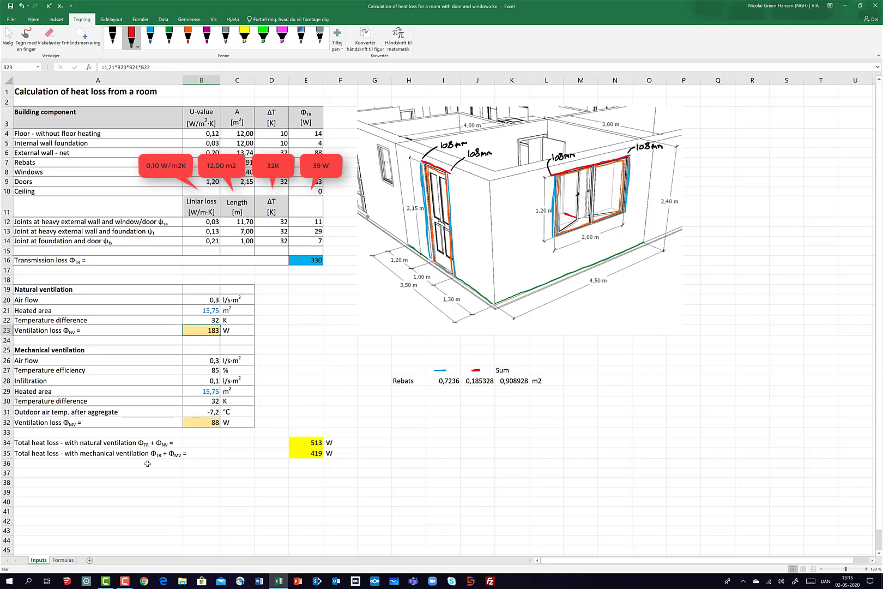
pyautogui.click(60, 453)
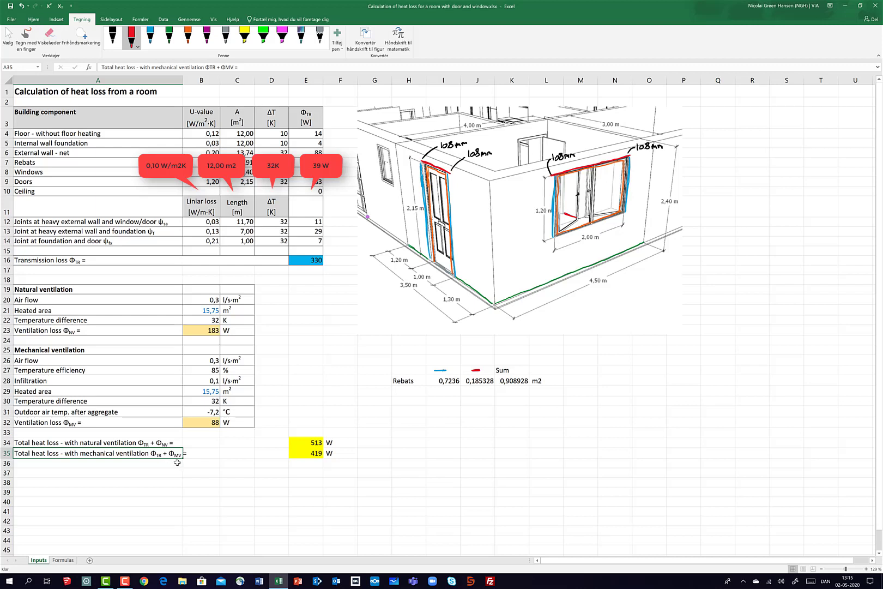
pyautogui.click(311, 452)
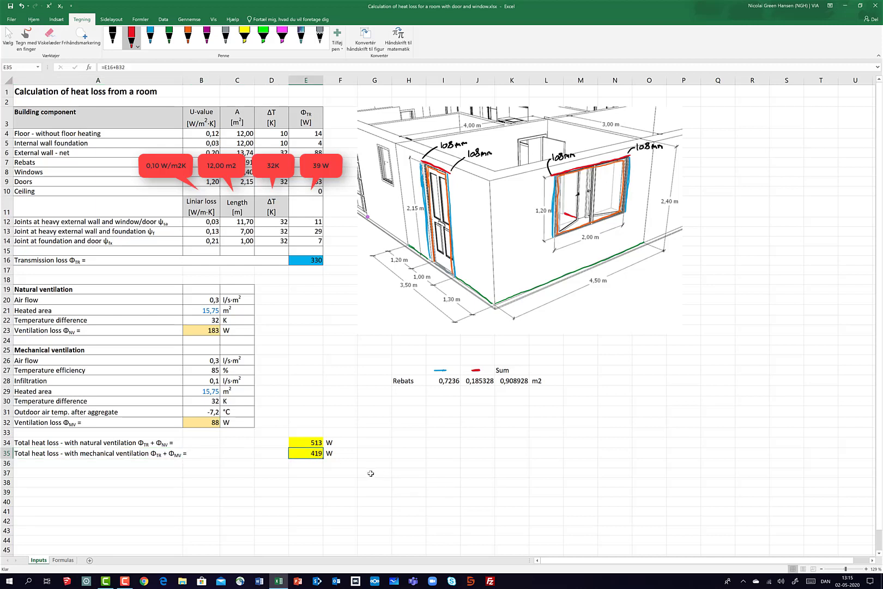